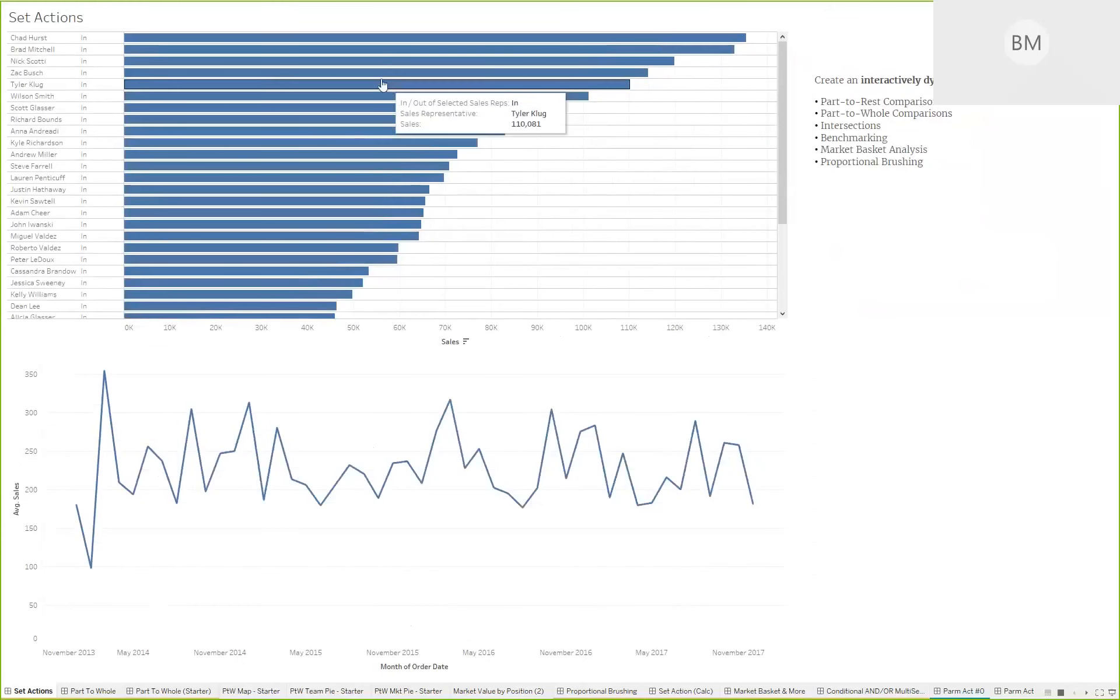
- Show the average sales trend for the highest-selling representative and for the top four representatives, and clear the selection
{"action": "mouse_move", "coordinate": [261, 487]}
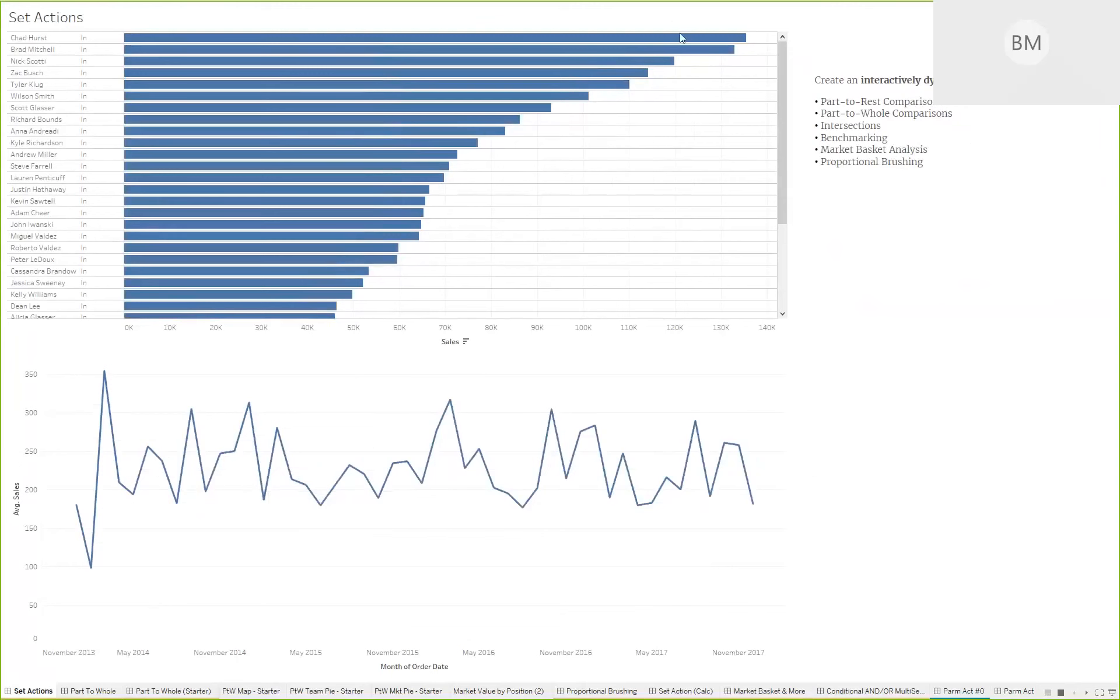
{"action": "mouse_move", "coordinate": [679, 40]}
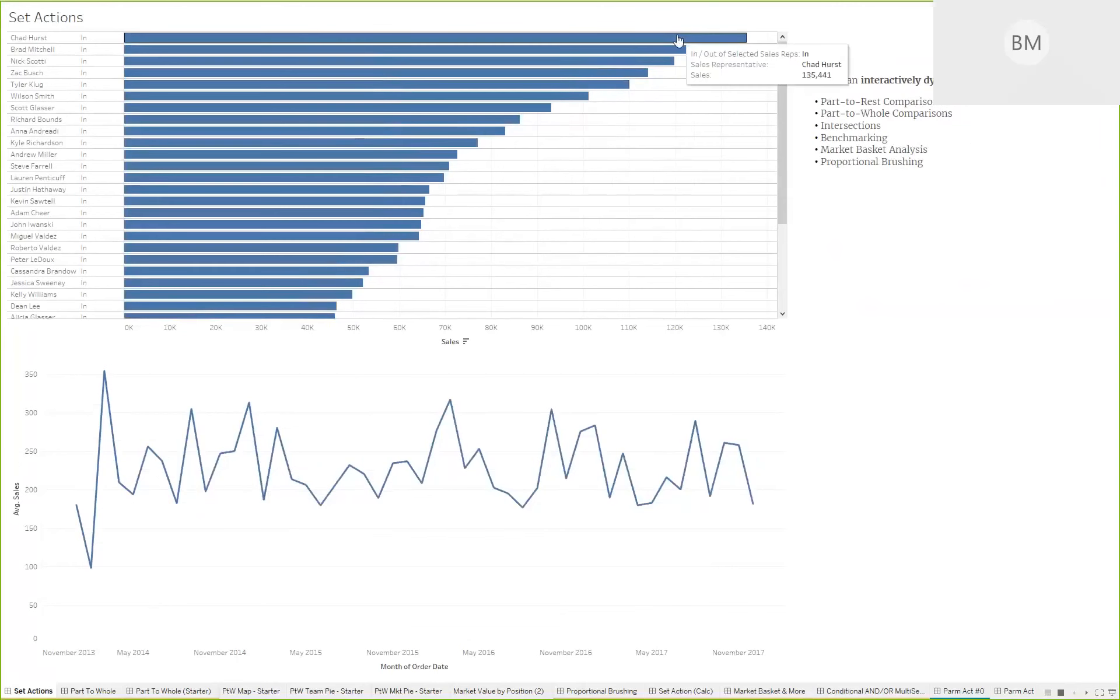
{"action": "left_click", "coordinate": [679, 40]}
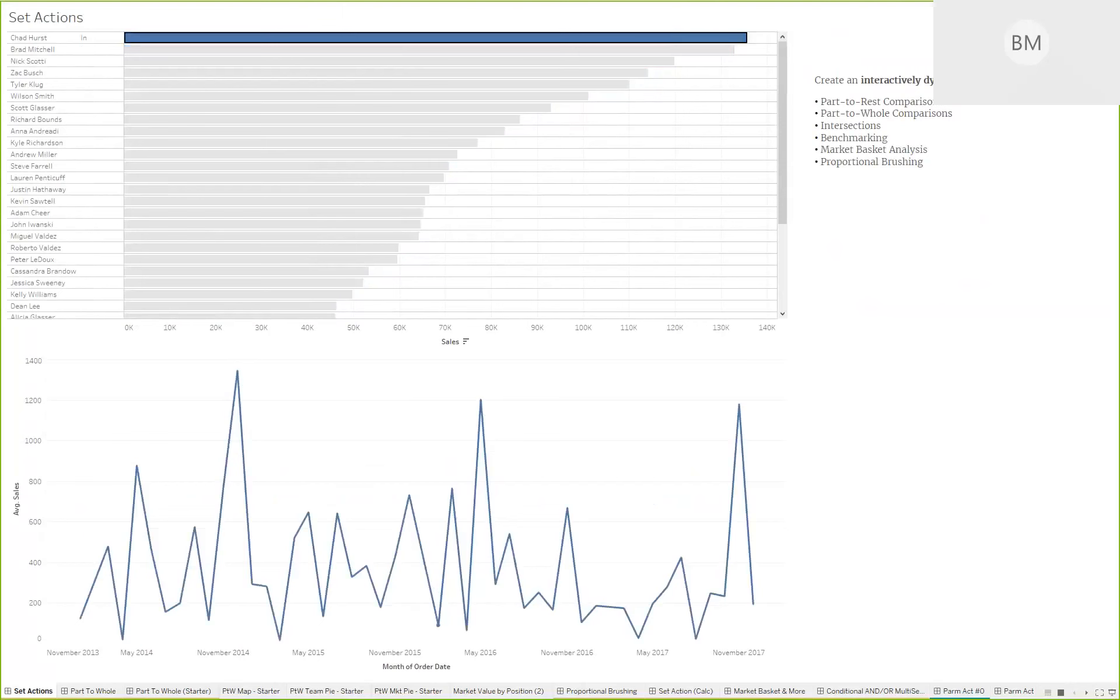
{"action": "left_click_drag", "start_coordinate": [729, 95], "coordinate": [634, 22]}
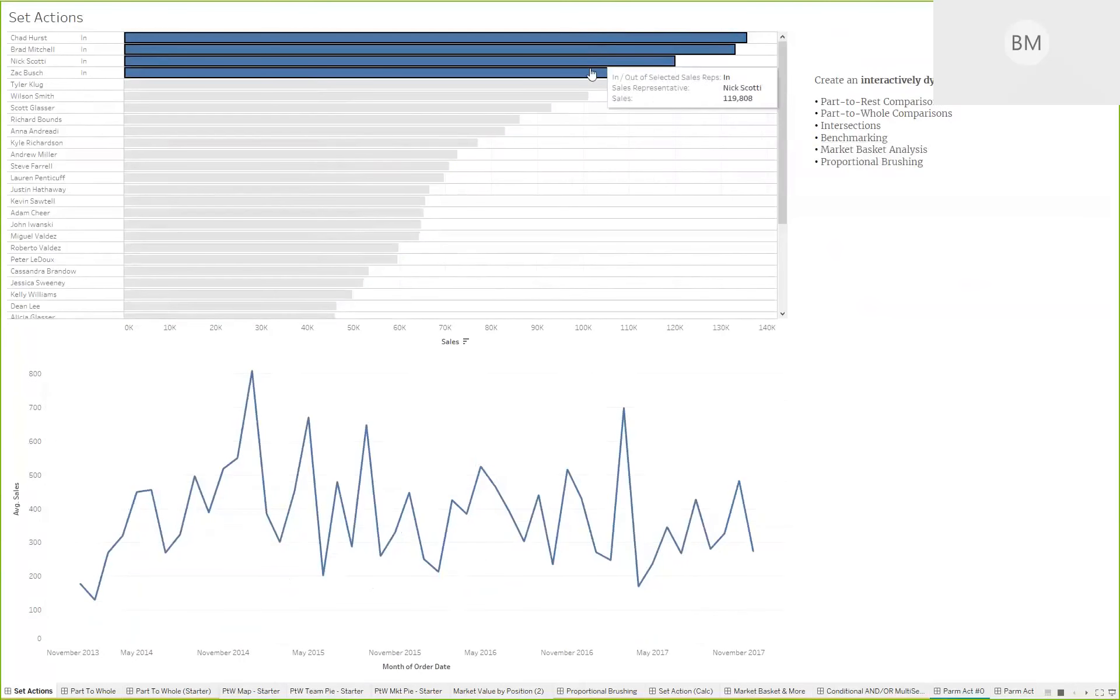
{"action": "mouse_move", "coordinate": [591, 74]}
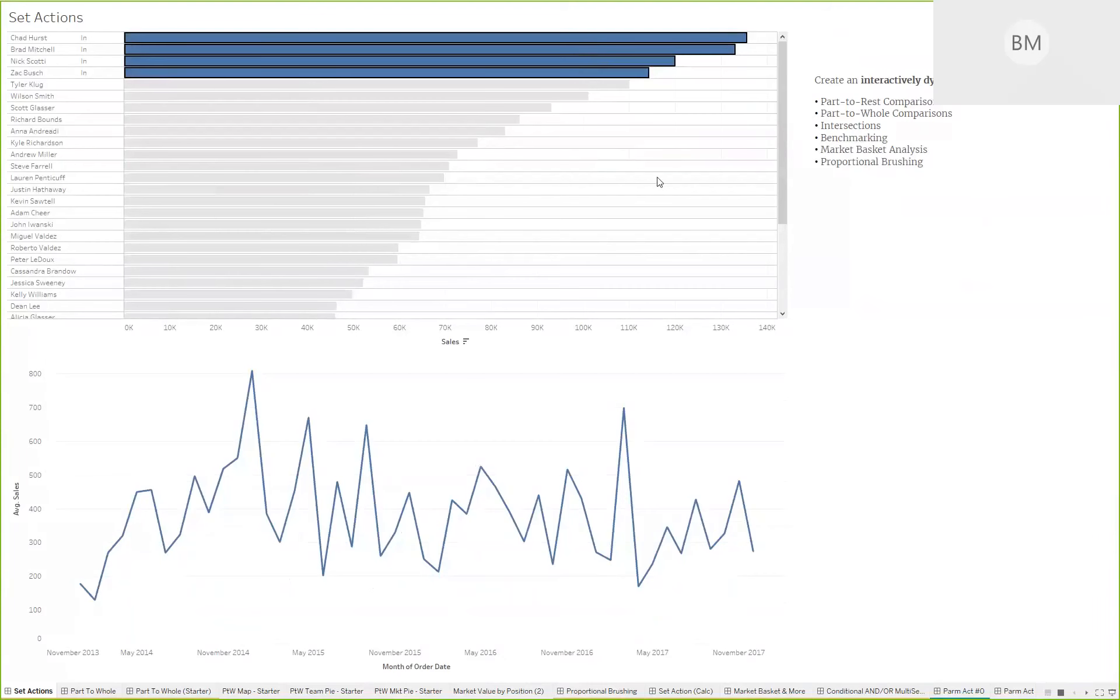
{"action": "left_click", "coordinate": [733, 146]}
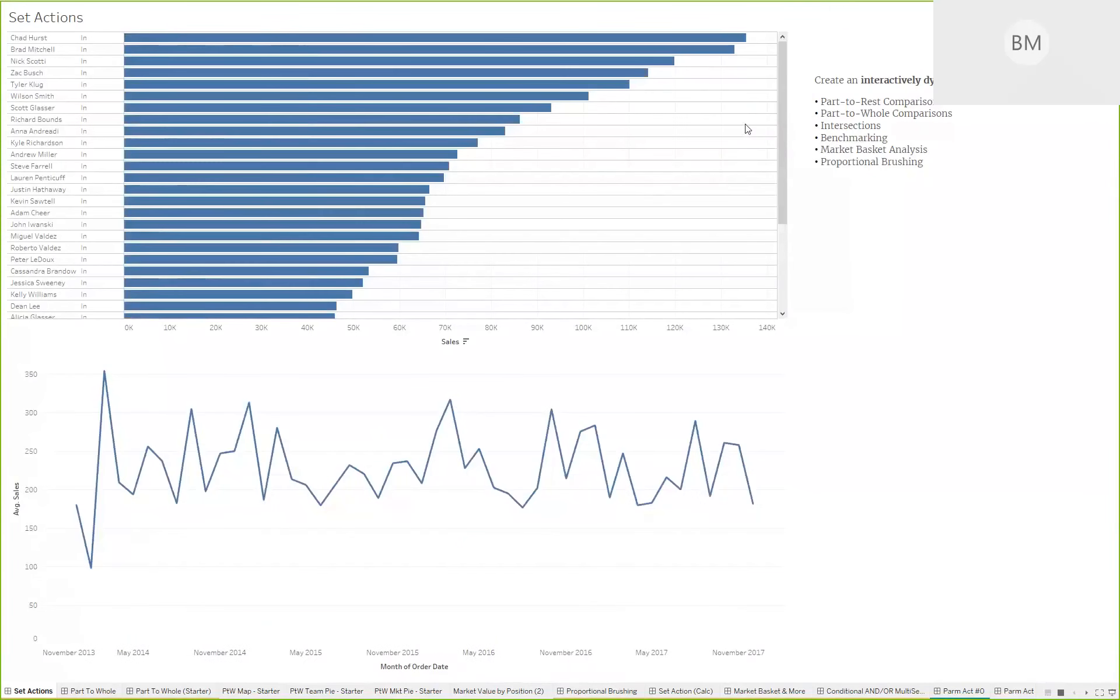
- Select the highest-selling representative and the top six in presentation mode to compare them with the rest, and exit the mode
{"action": "key", "text": "Escape"}
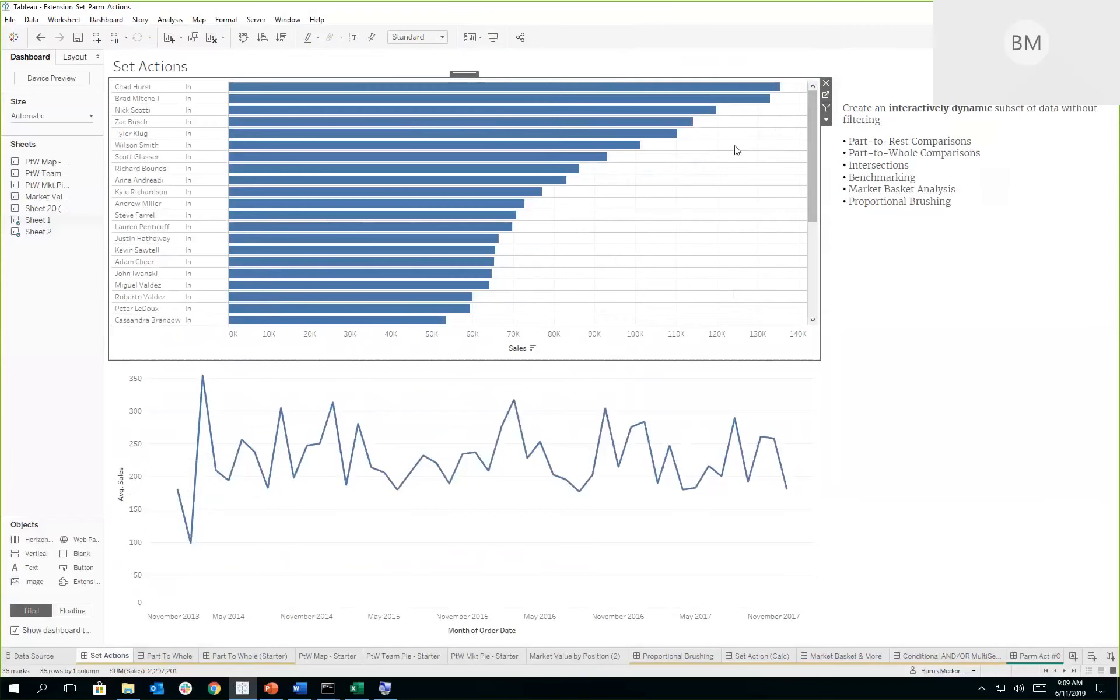
{"action": "key", "text": "F7"}
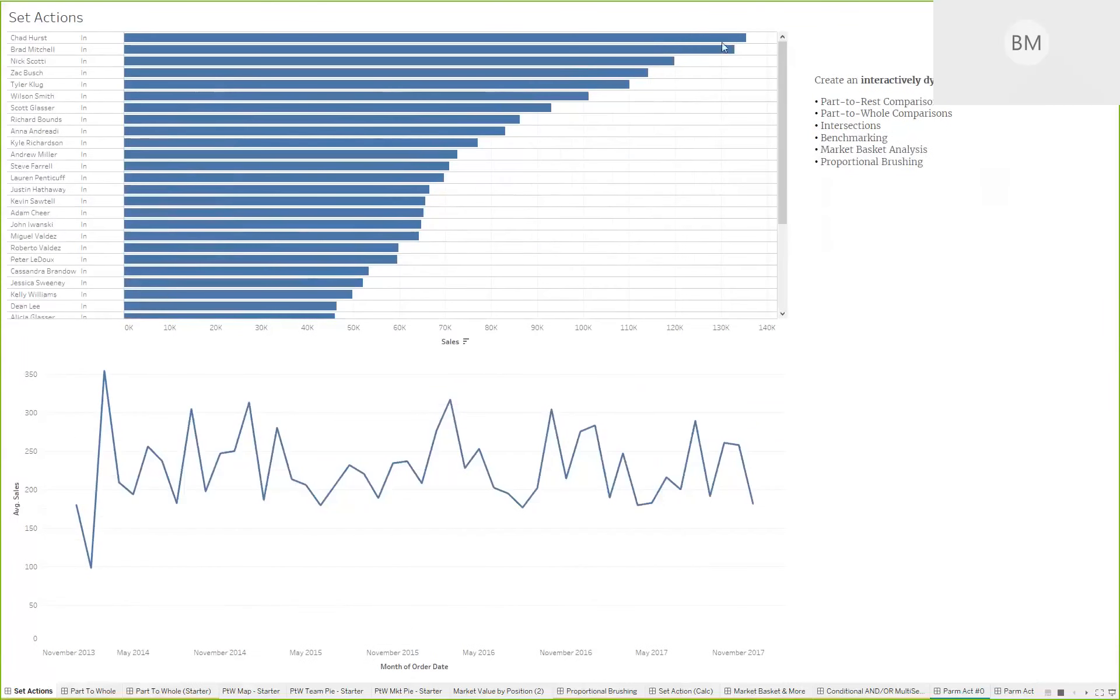
{"action": "mouse_move", "coordinate": [708, 42]}
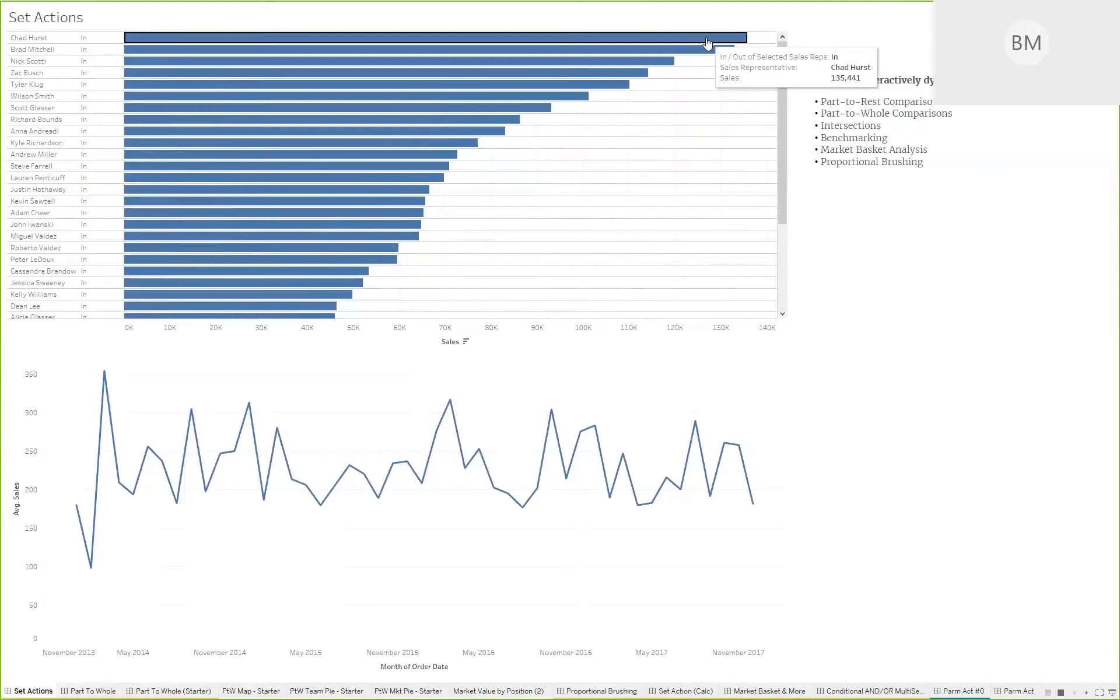
{"action": "left_click", "coordinate": [707, 43]}
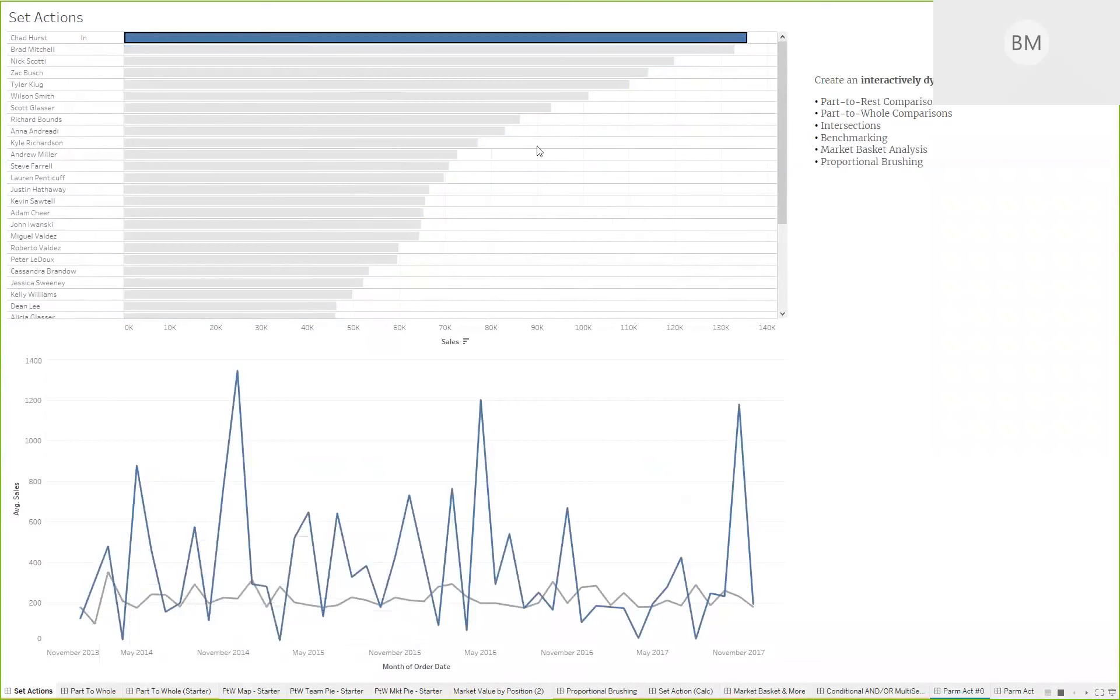
{"action": "left_click_drag", "start_coordinate": [660, 97], "coordinate": [577, 42]}
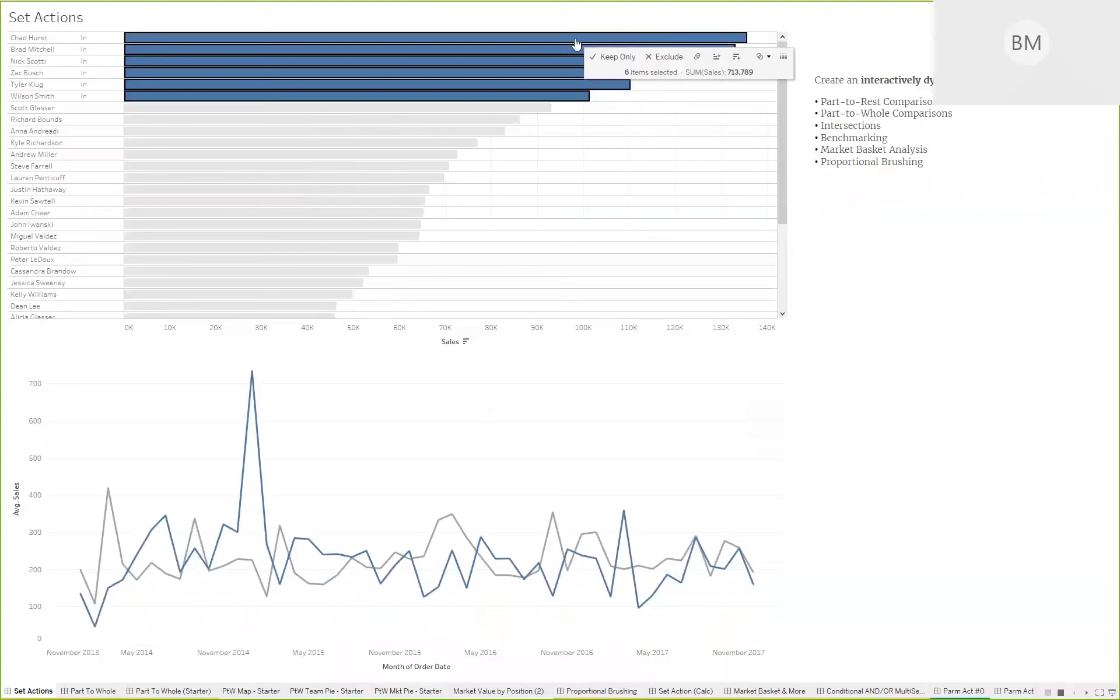
{"action": "mouse_move", "coordinate": [256, 376]}
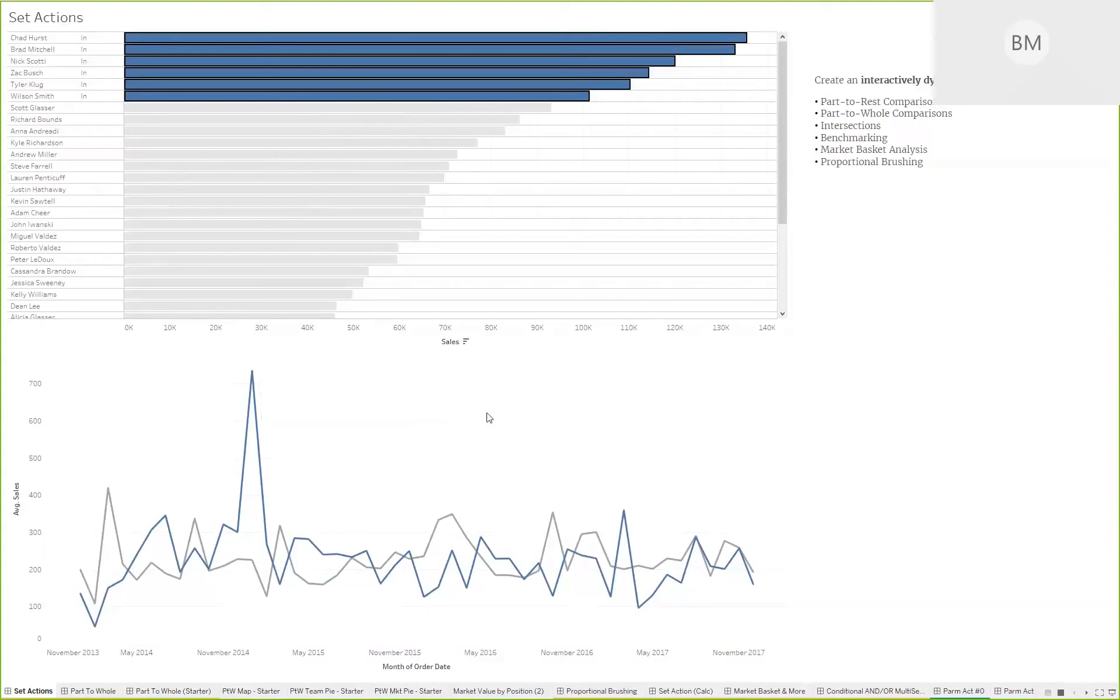
{"action": "key", "text": "Escape"}
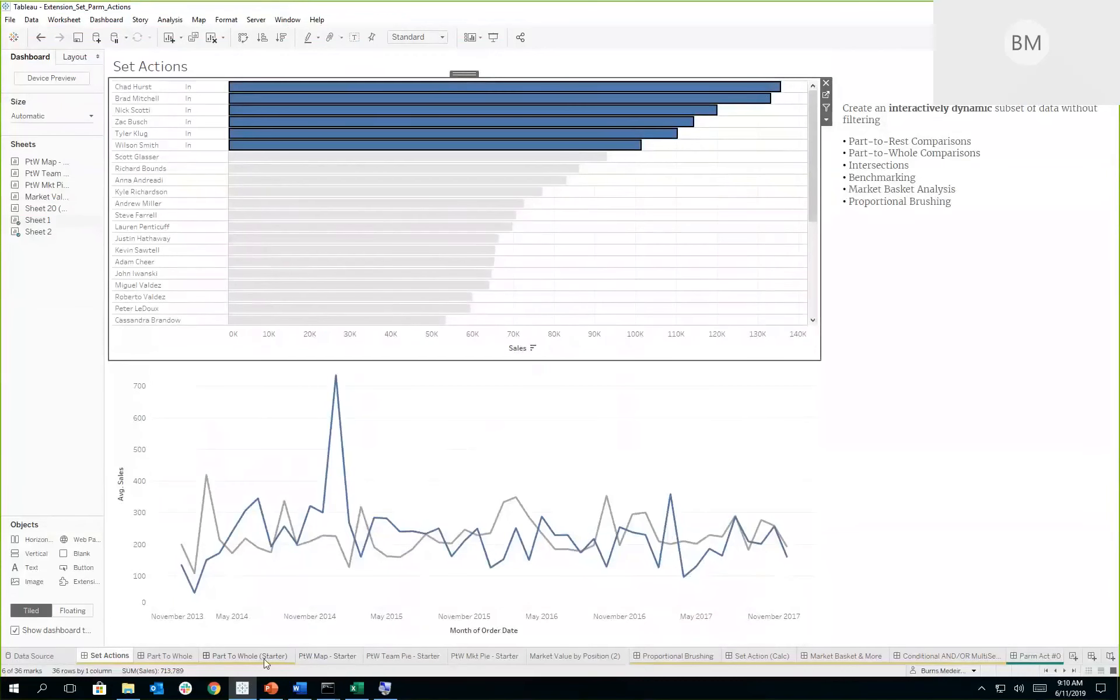
- Open the Part To Whole dashboard and examine its Market Value and # of Teams pie charts
{"action": "mouse_move", "coordinate": [264, 659]}
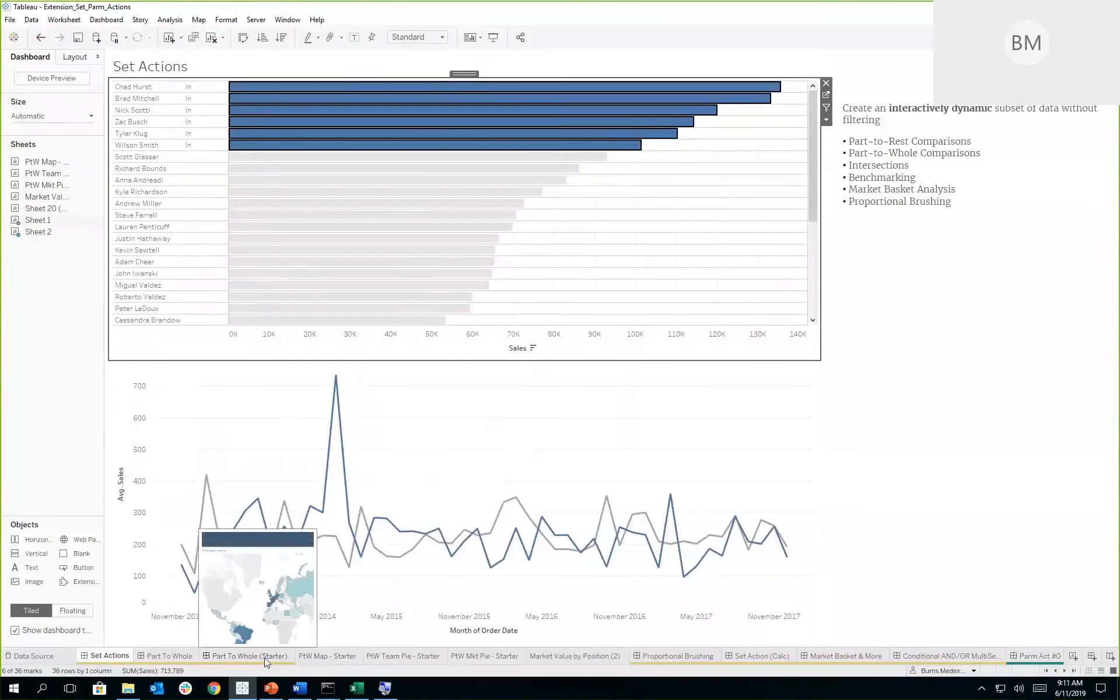
{"action": "left_click", "coordinate": [170, 656]}
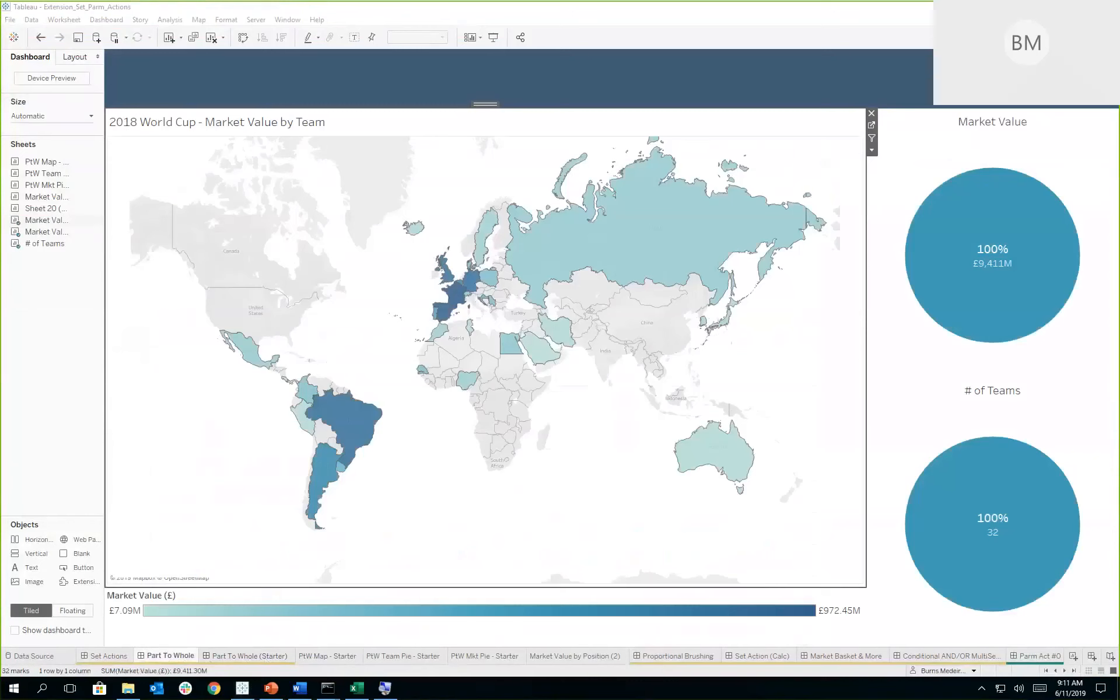
{"action": "left_click", "coordinate": [985, 264]}
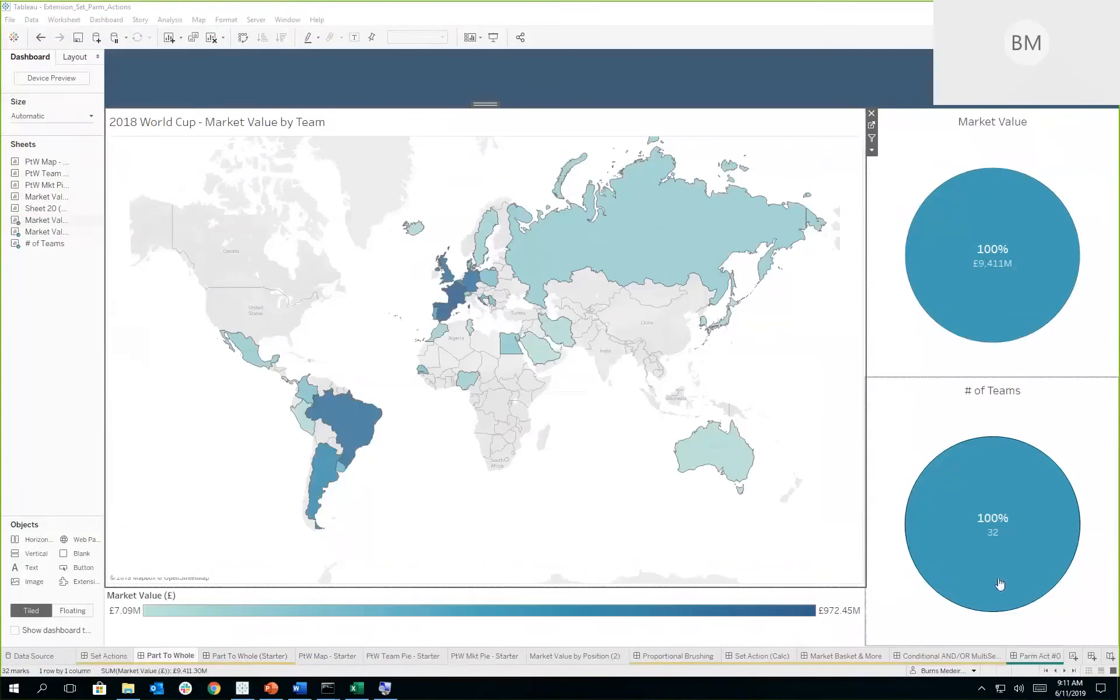
{"action": "left_click", "coordinate": [996, 535]}
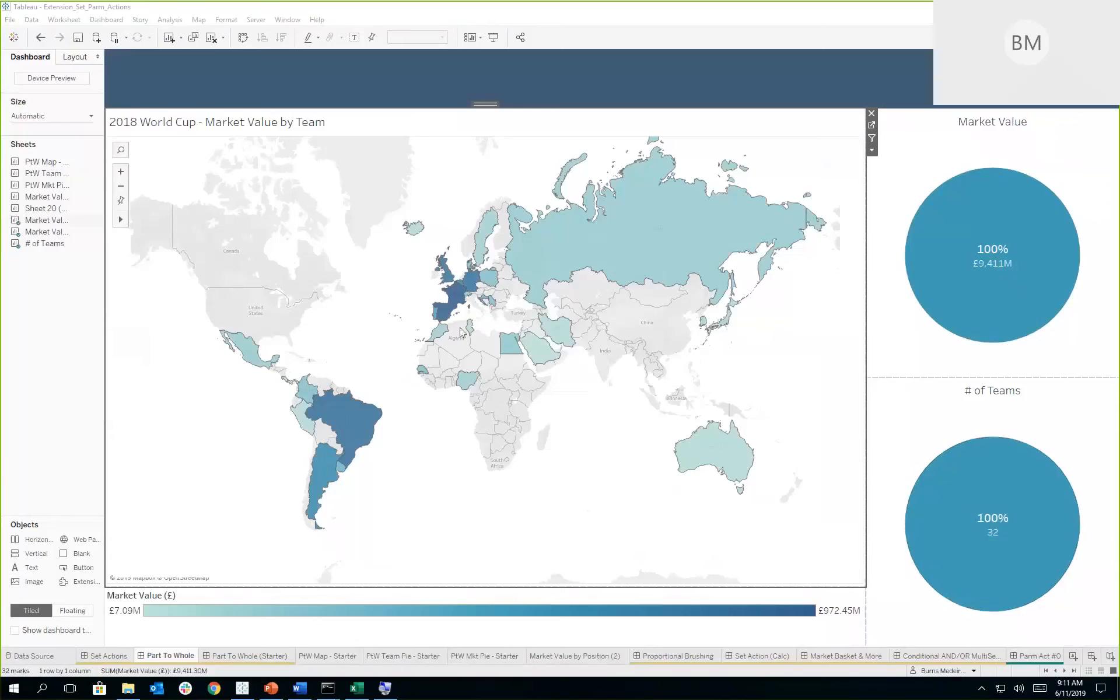
- Select Spain and the whole Europe region, and Brazil and the whole South America region, on the map to compare their shares
{"action": "mouse_move", "coordinate": [448, 317]}
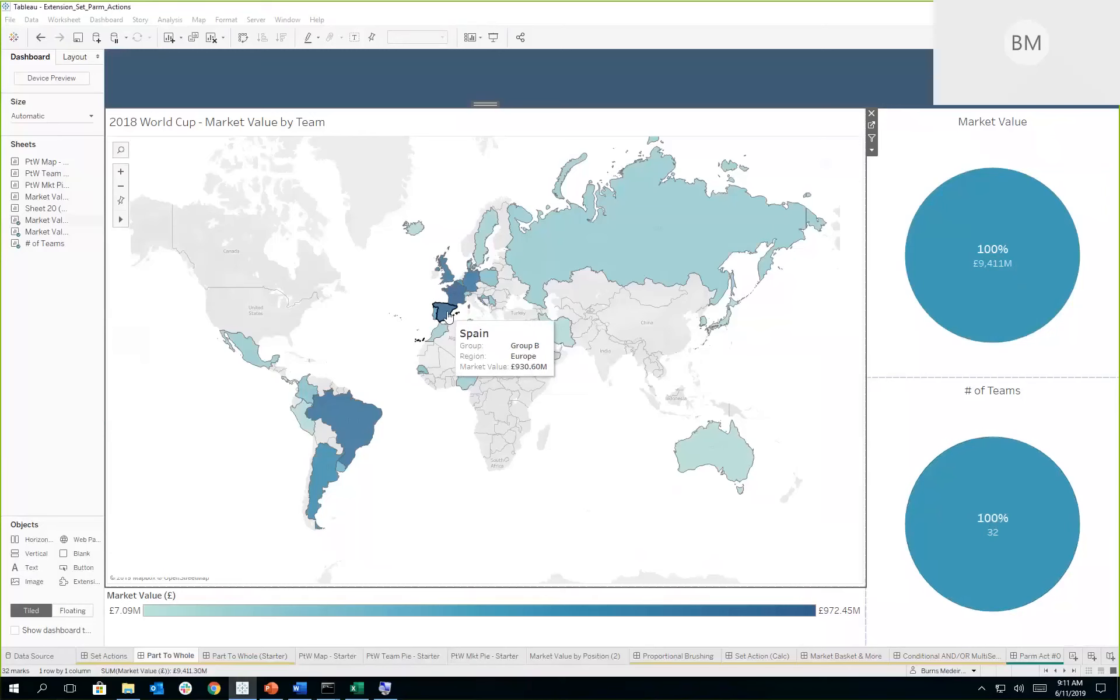
{"action": "left_click", "coordinate": [448, 316]}
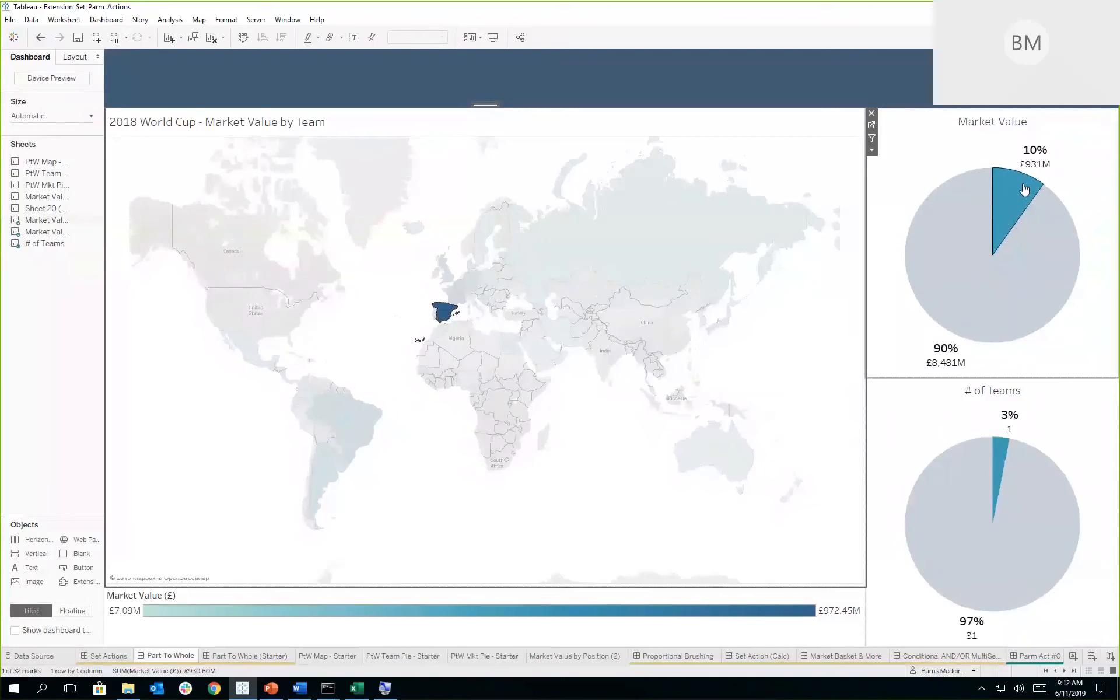
{"action": "mouse_move", "coordinate": [445, 315]}
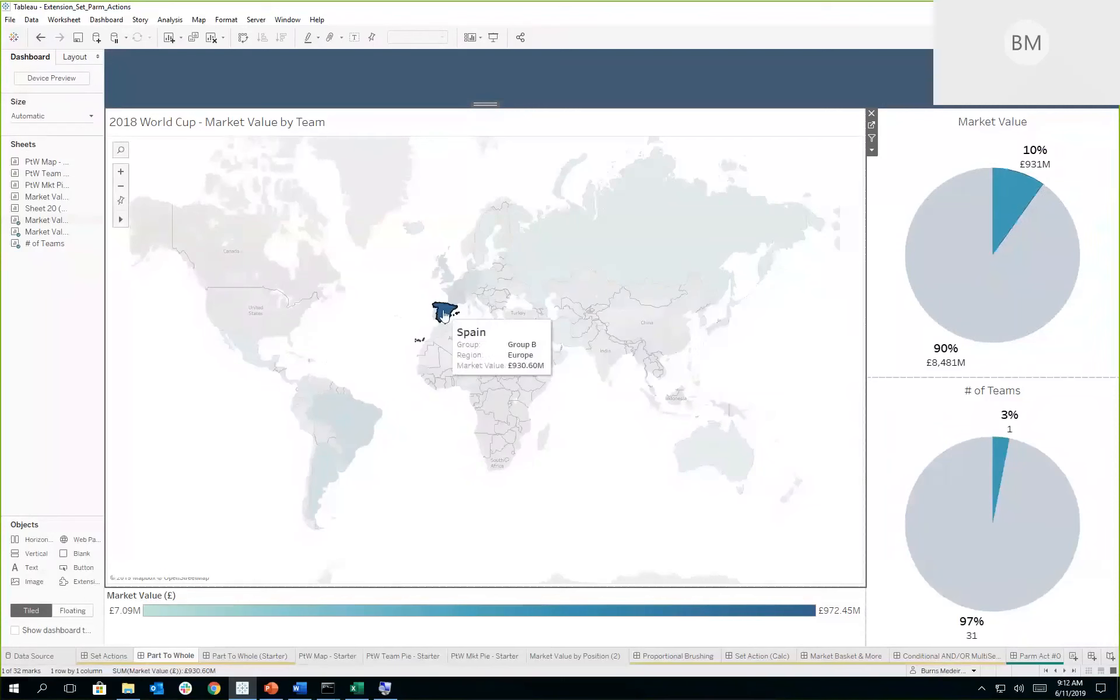
{"action": "left_click", "coordinate": [523, 357]}
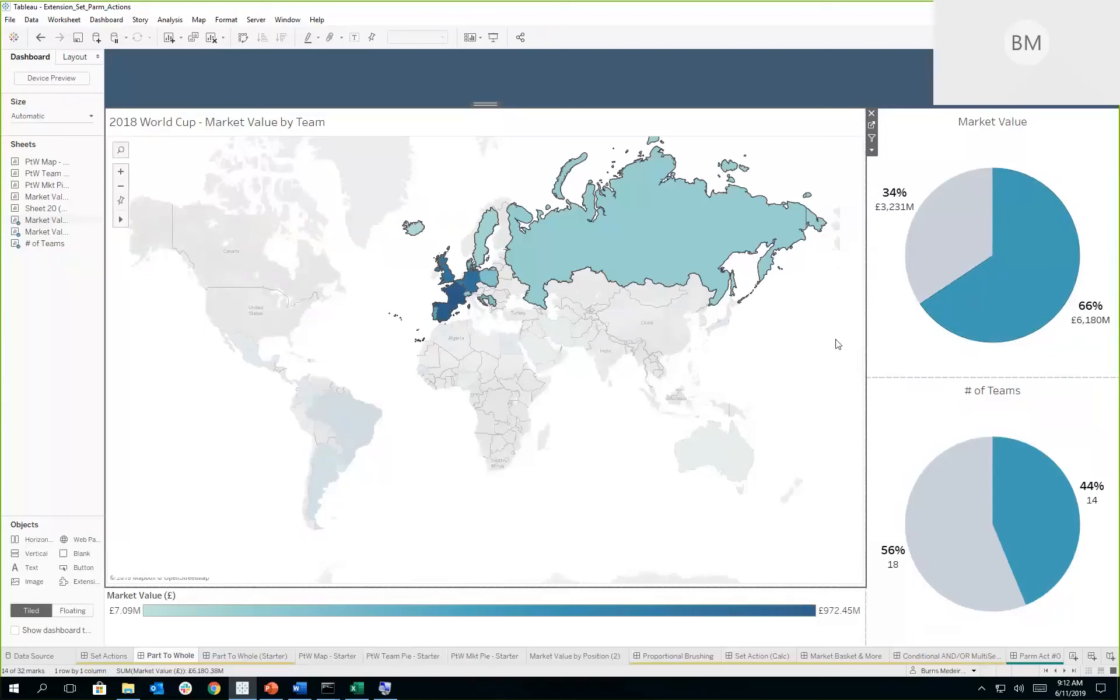
{"action": "left_click", "coordinate": [352, 435]}
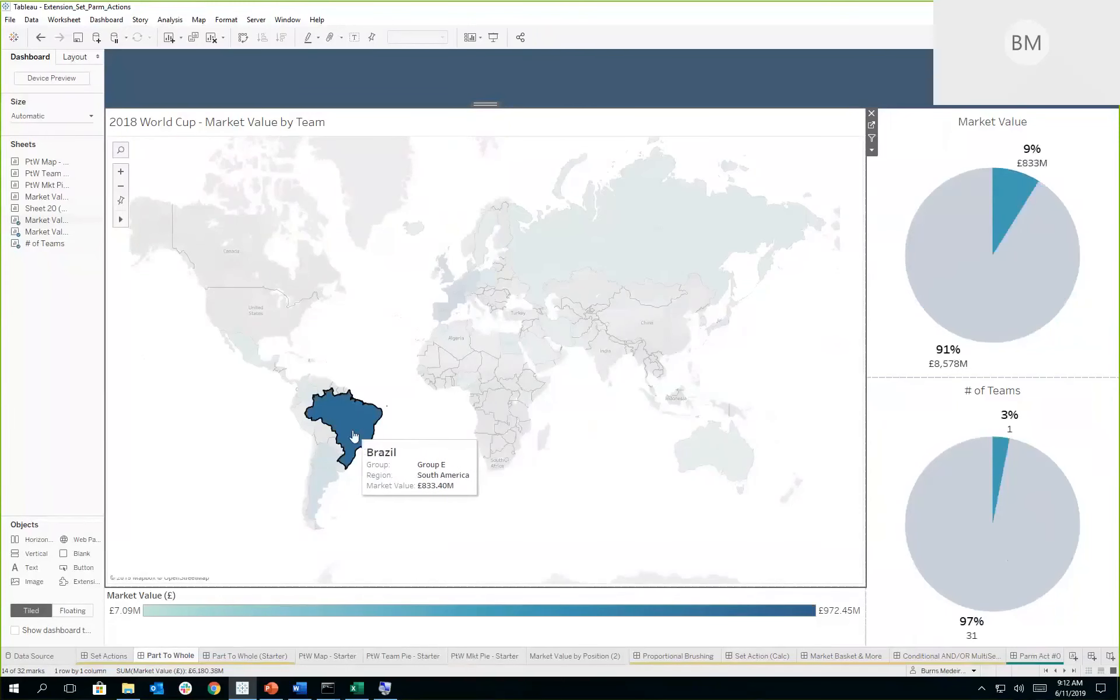
{"action": "left_click", "coordinate": [442, 476]}
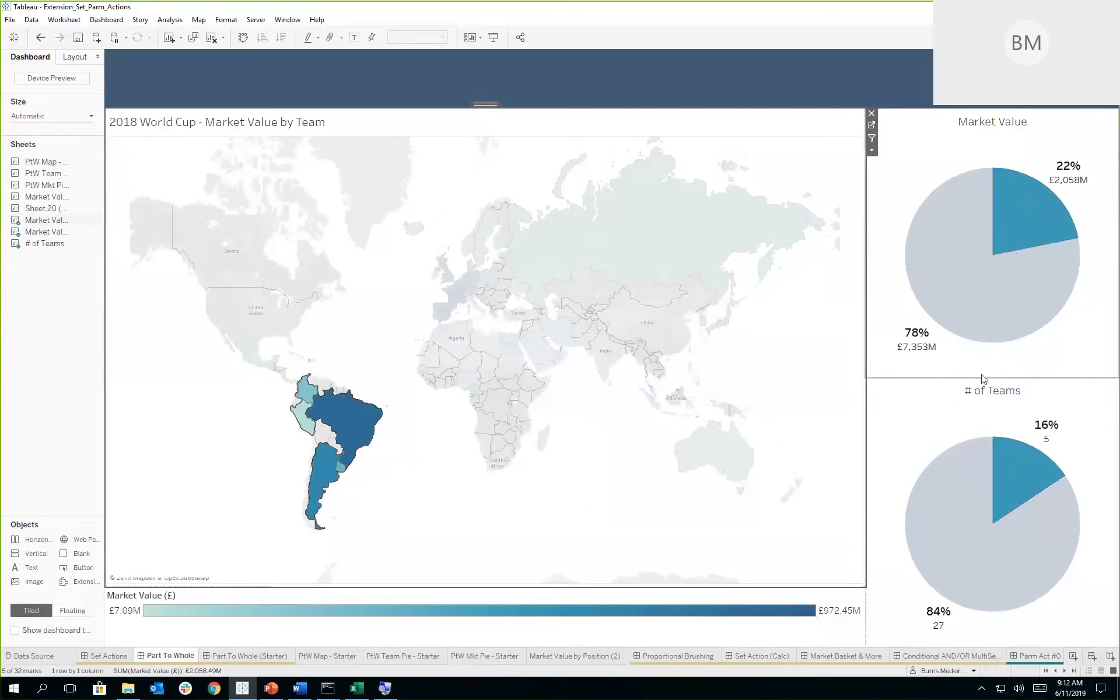
- Use the World Cup map as a filter and toggle the selection of Nigeria to see its effect on both pie charts
{"action": "left_click", "coordinate": [872, 139]}
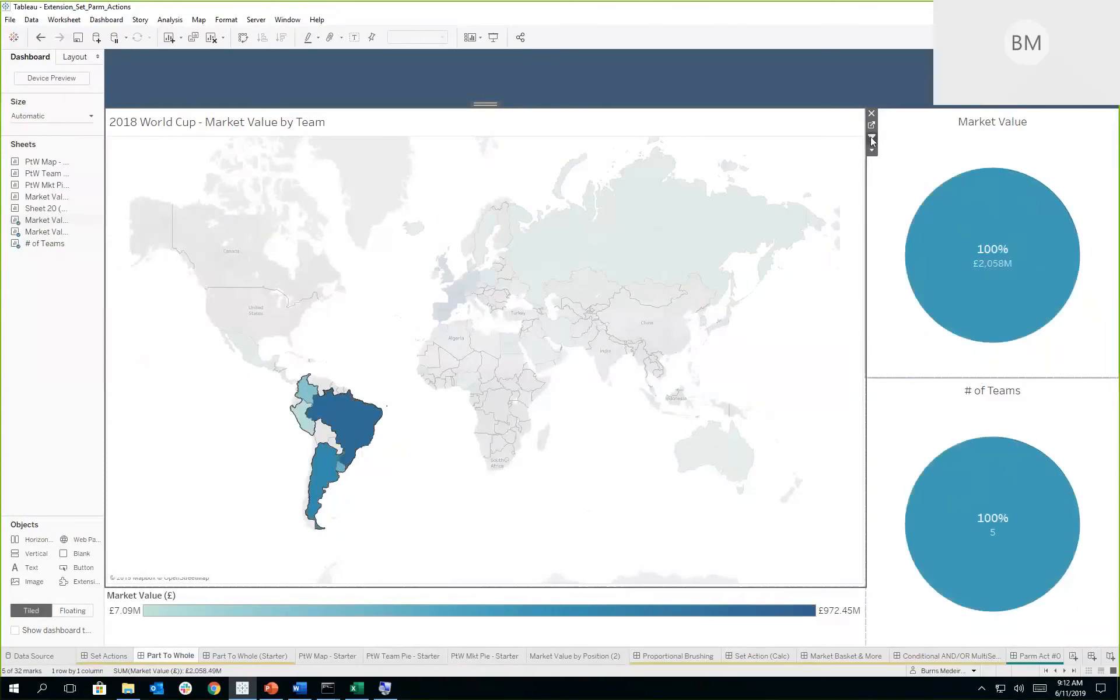
{"action": "left_click", "coordinate": [471, 380]}
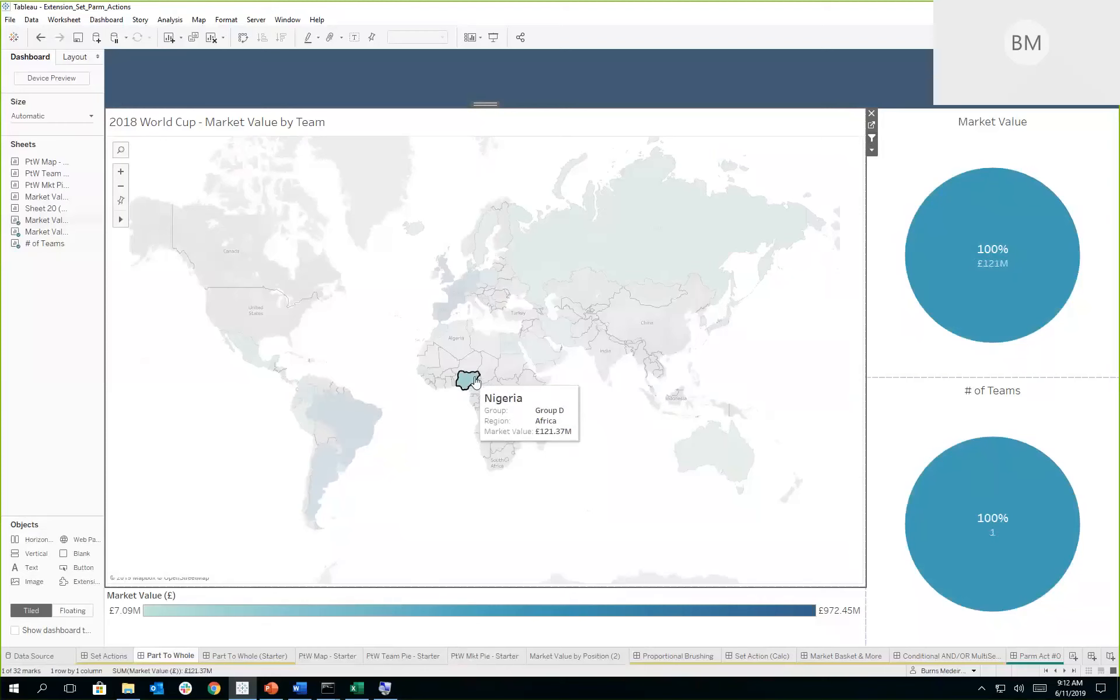
{"action": "right_click", "coordinate": [473, 379]}
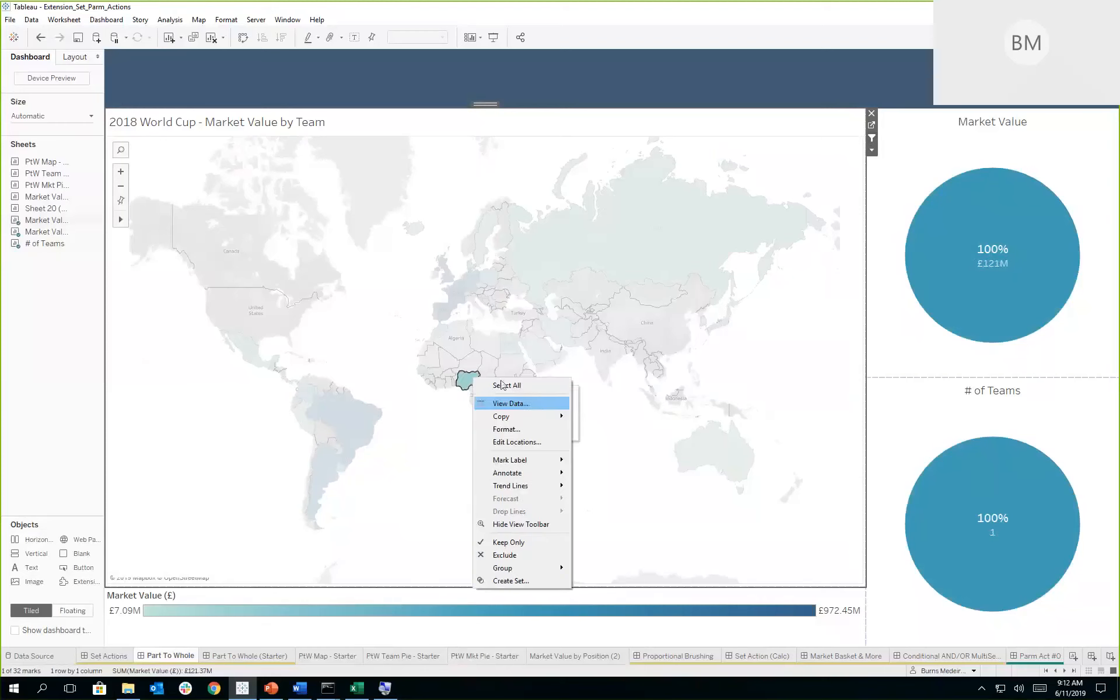
{"action": "key", "text": "Escape"}
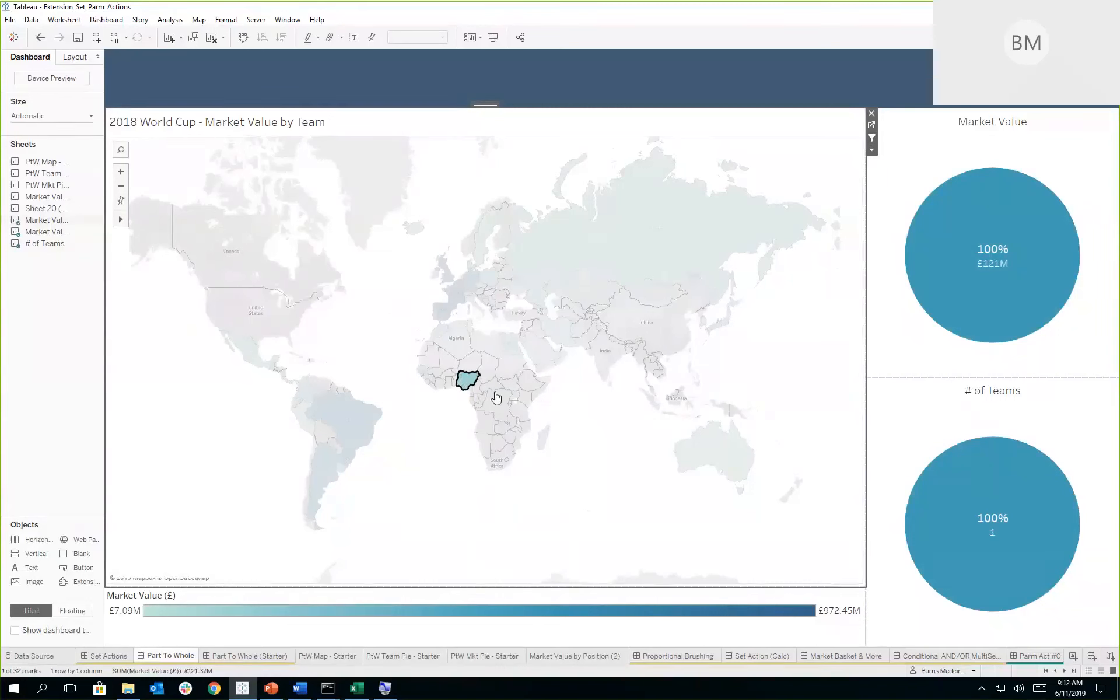
{"action": "left_click", "coordinate": [474, 380]}
{"action": "left_click", "coordinate": [473, 380]}
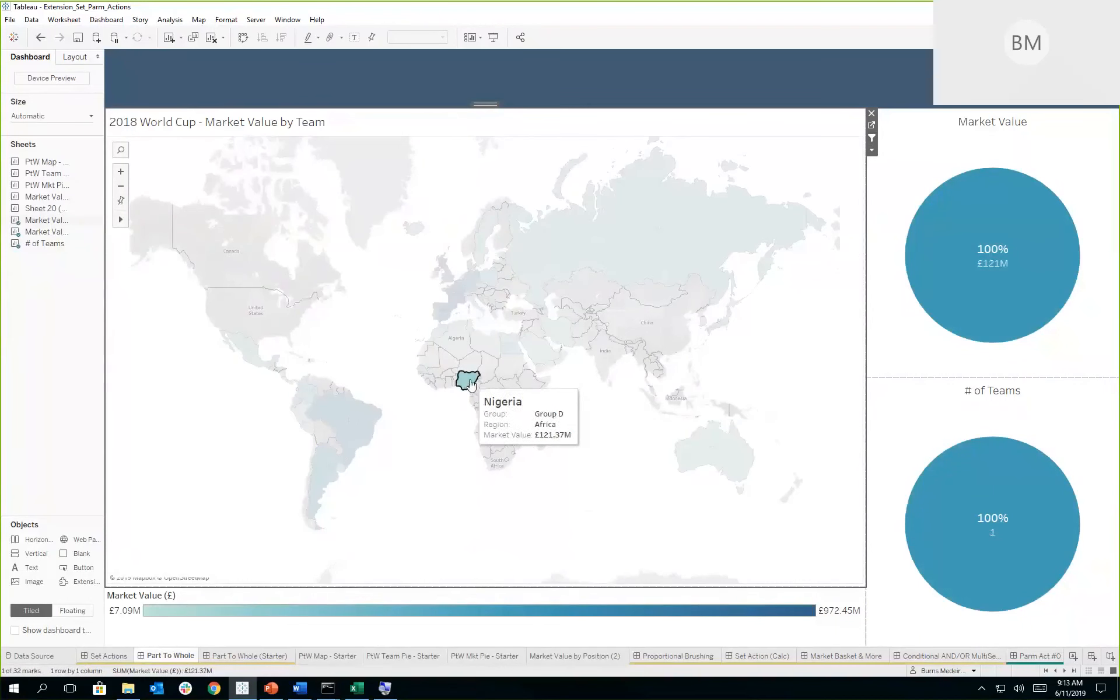
{"action": "left_click", "coordinate": [535, 421]}
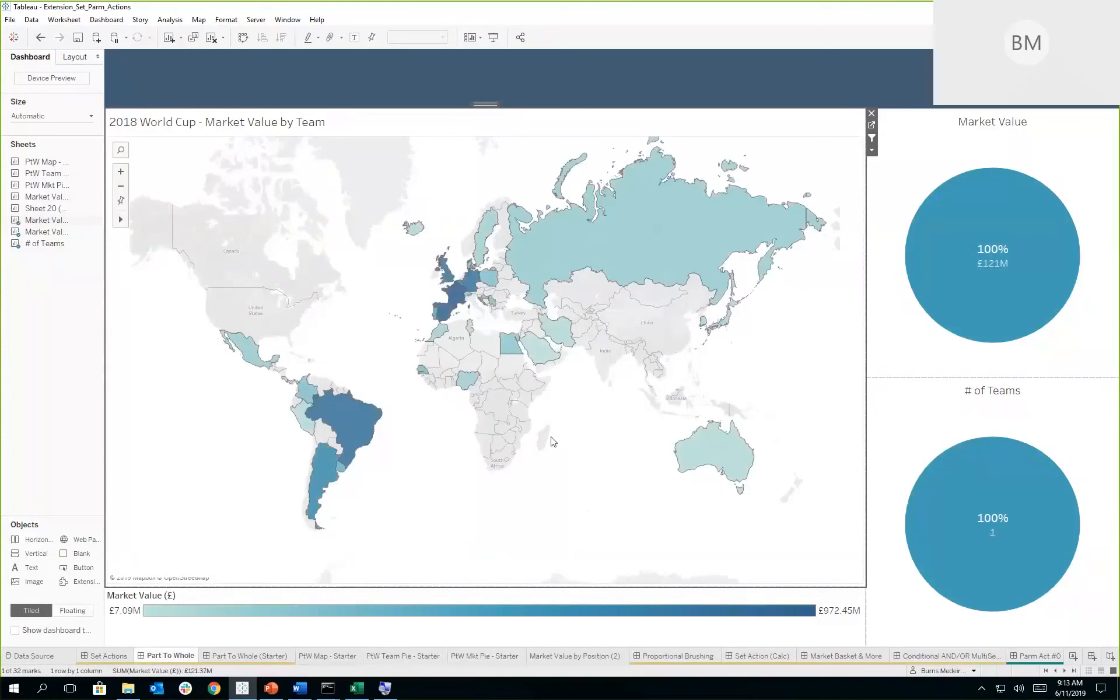
{"action": "left_click", "coordinate": [474, 386]}
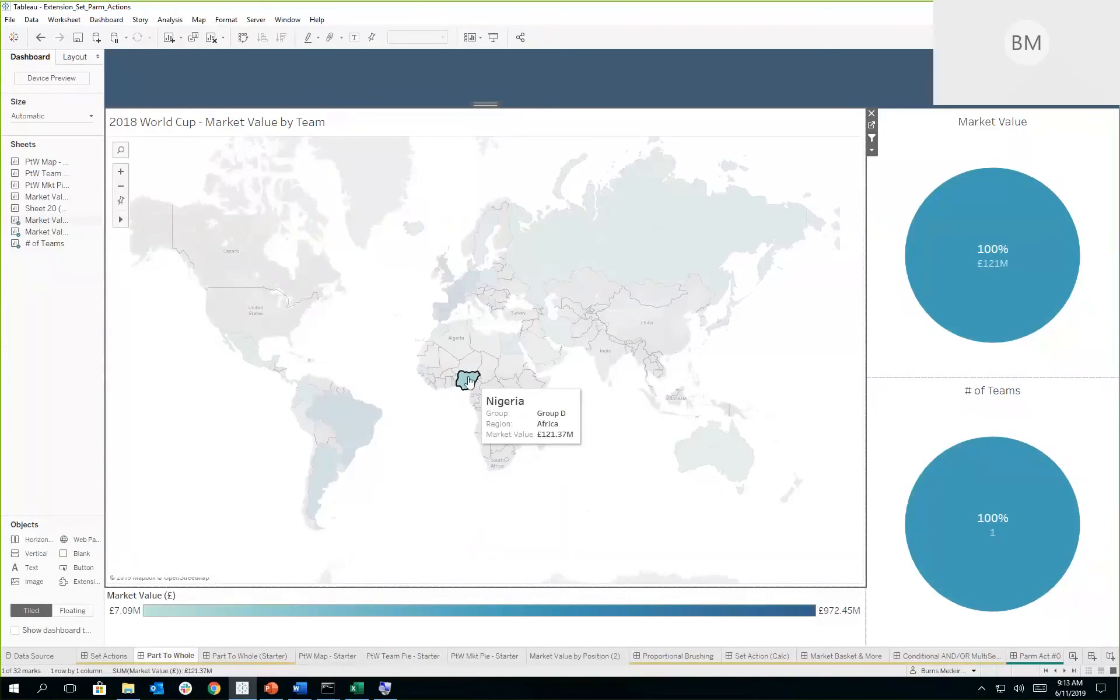
{"action": "left_click", "coordinate": [471, 384]}
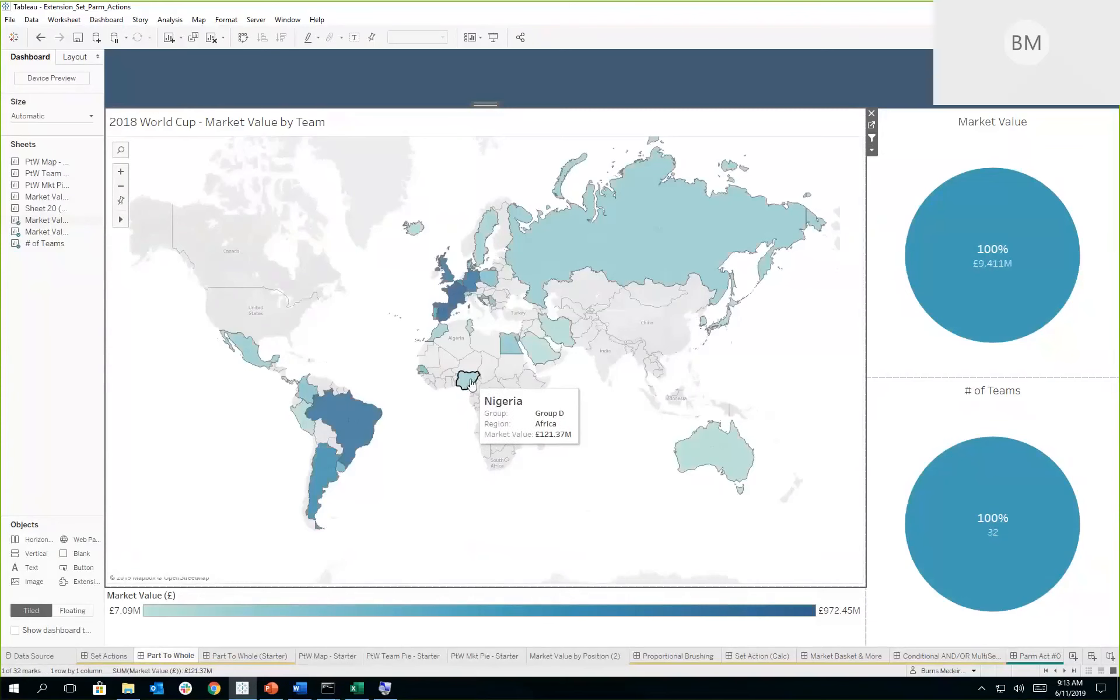
{"action": "left_click", "coordinate": [476, 384]}
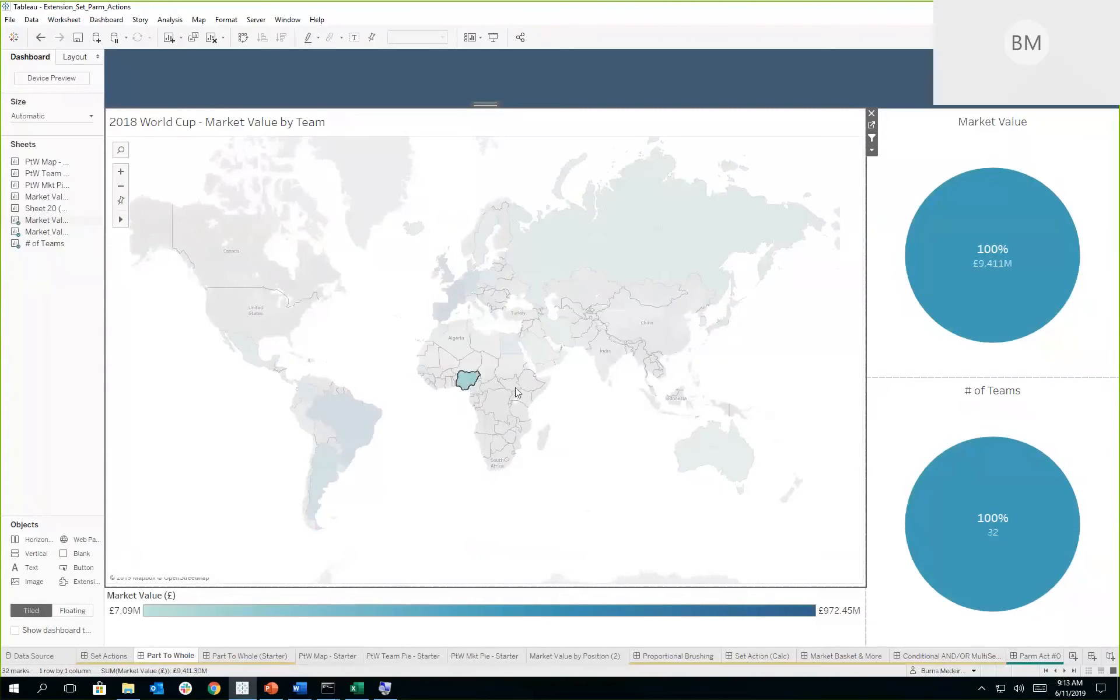
- Stop using the map as a filter with Spain and the African and Saudi teams selected, and open the PtW Map - Starter sheet
{"action": "left_click_drag", "start_coordinate": [543, 400], "coordinate": [424, 337]}
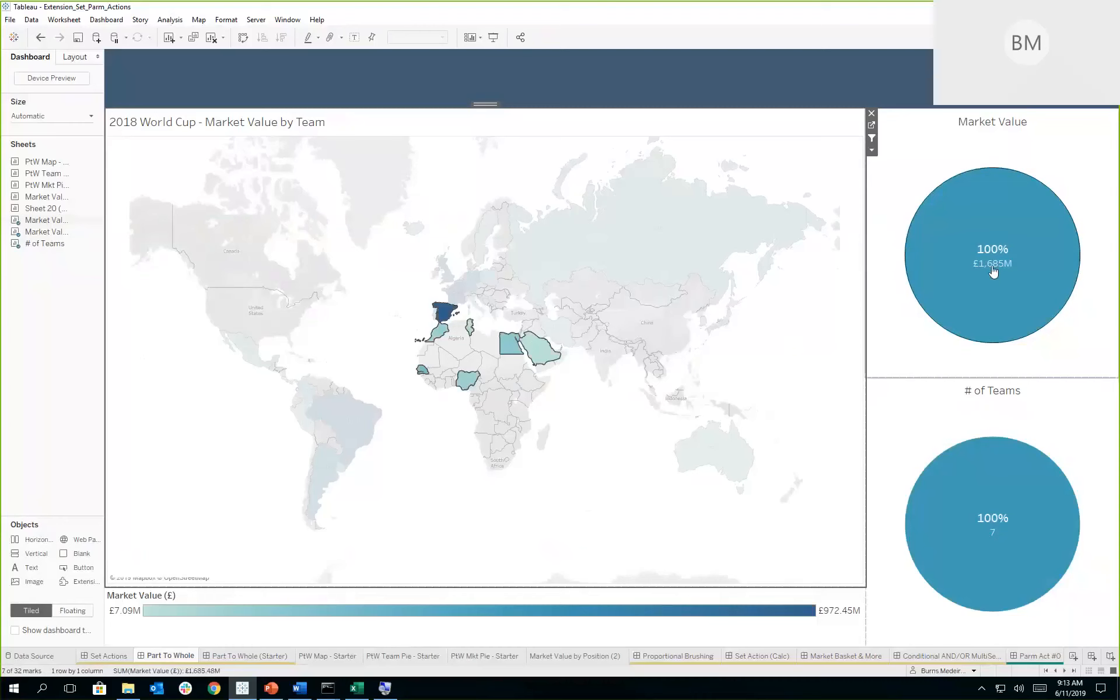
{"action": "left_click", "coordinate": [871, 138]}
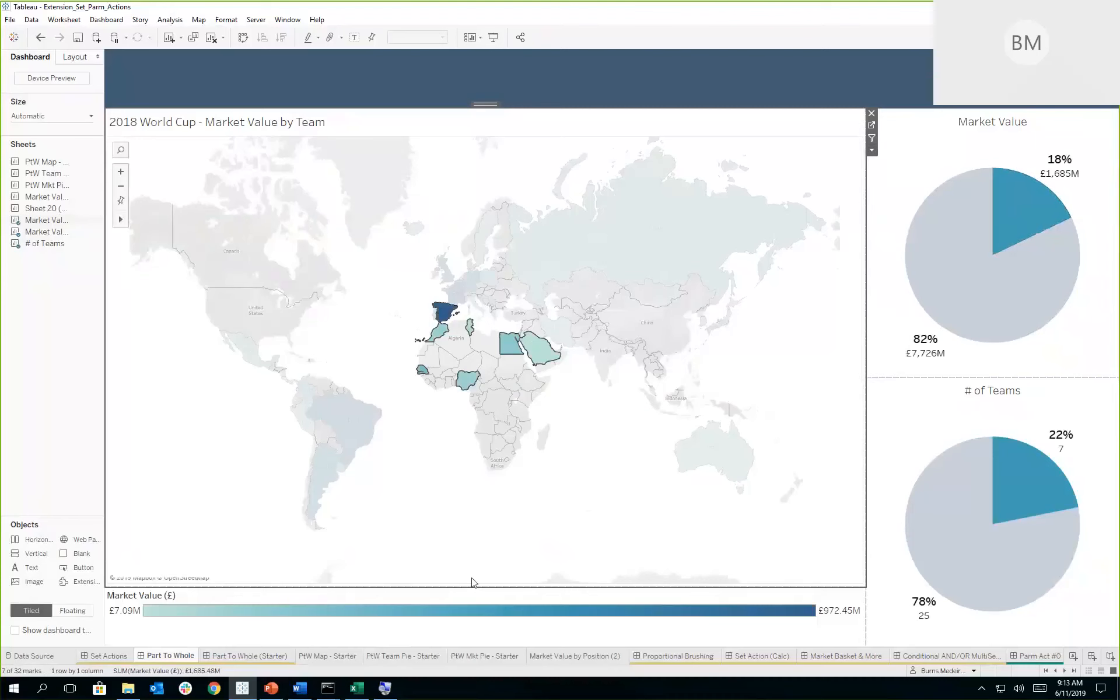
{"action": "left_click", "coordinate": [336, 657]}
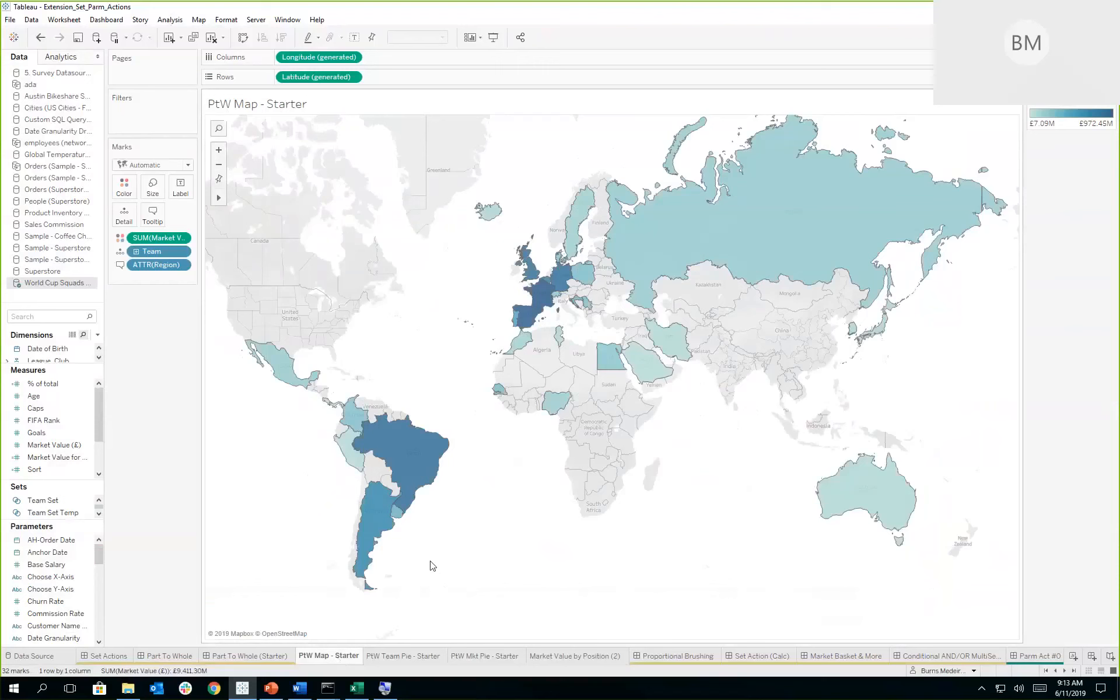
- Select the five South American teams on the map and create a set named Countries from them
{"action": "left_click_drag", "start_coordinate": [430, 562], "coordinate": [314, 410]}
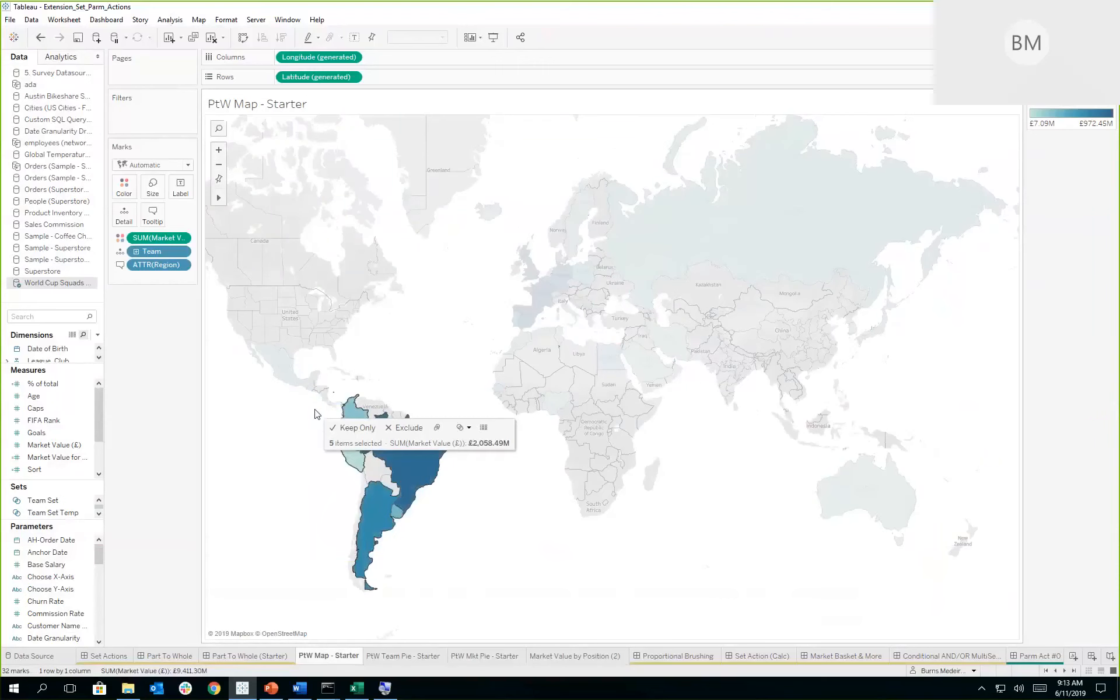
{"action": "left_click", "coordinate": [469, 428]}
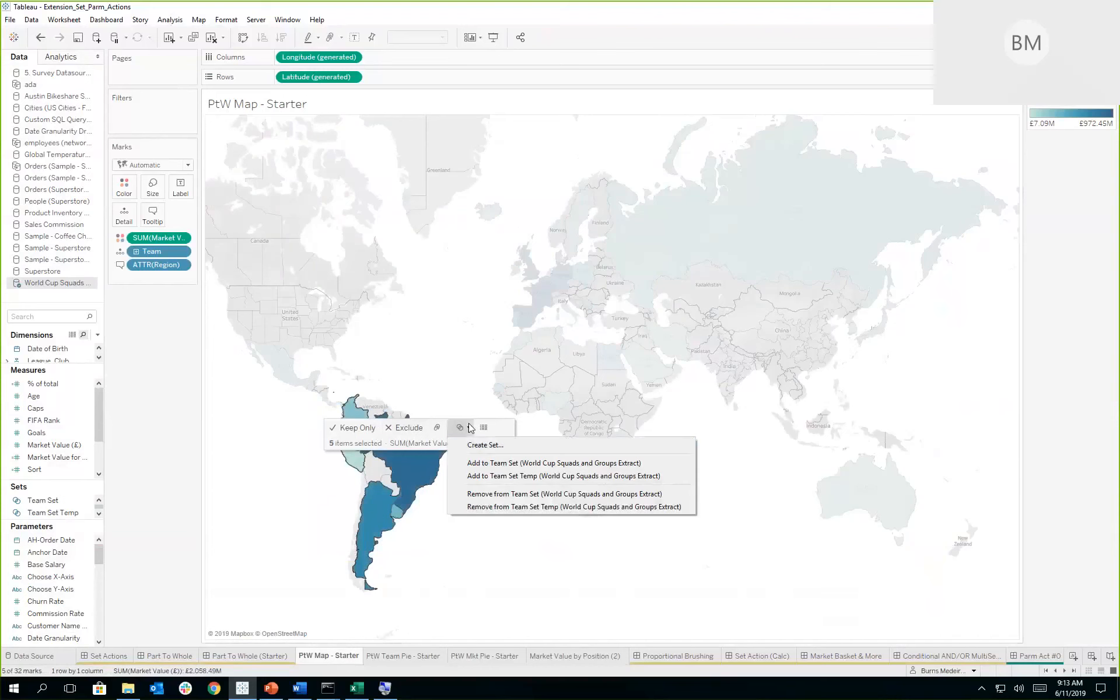
{"action": "left_click", "coordinate": [471, 447]}
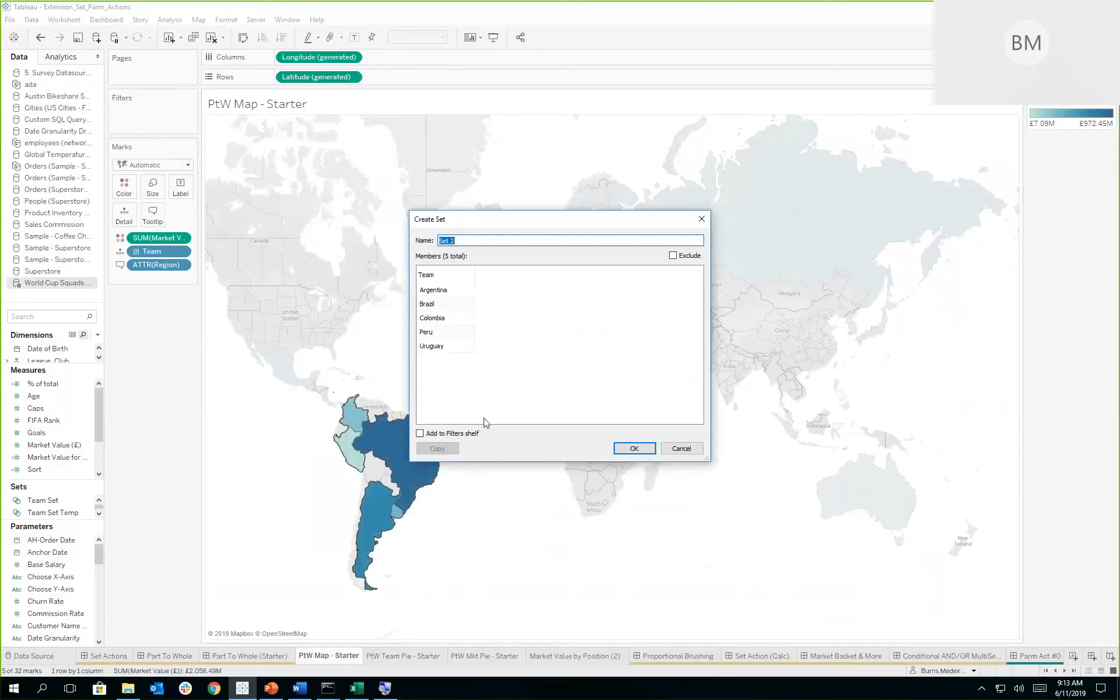
{"action": "type", "text": "Countries"}
{"action": "left_click", "coordinate": [641, 452]}
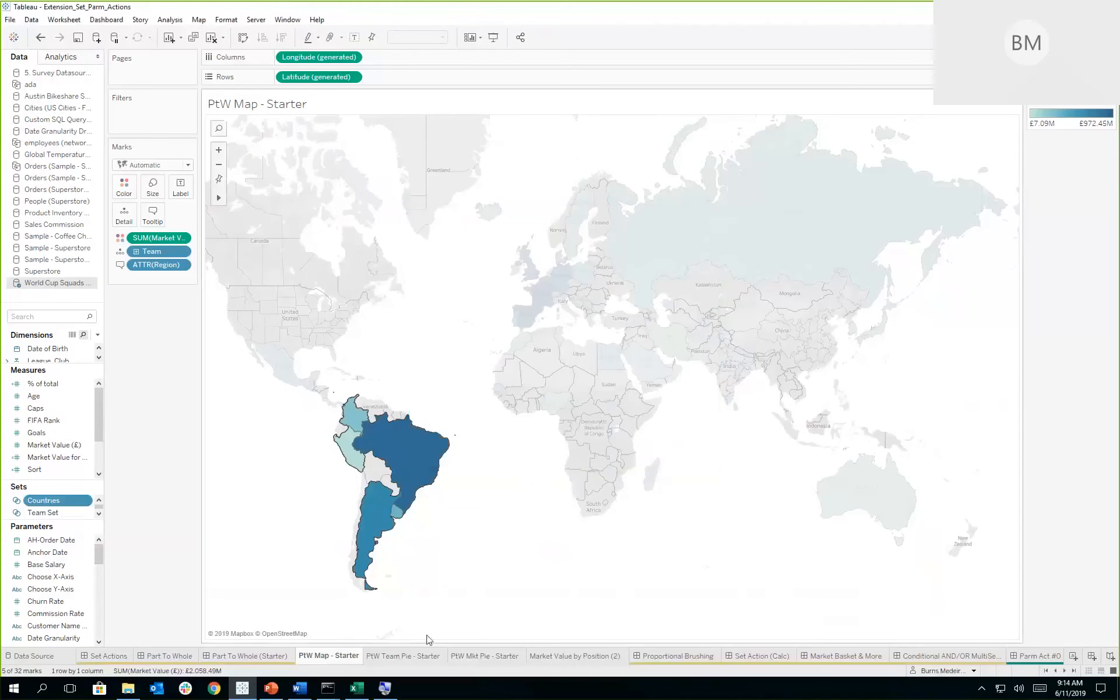
- Color the PtW Team Pie and PtW Mkt Pie starter charts by the Countries set, and open the Part To Whole (Starter) dashboard
{"action": "left_click", "coordinate": [412, 659]}
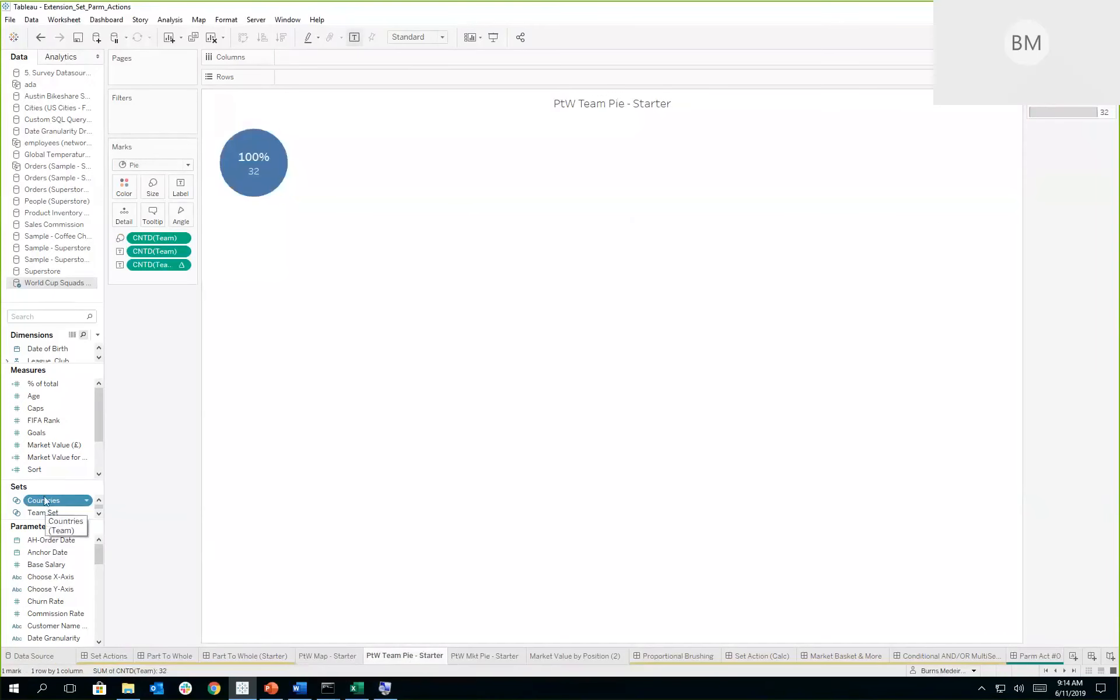
{"action": "left_click_drag", "start_coordinate": [44, 504], "coordinate": [122, 185]}
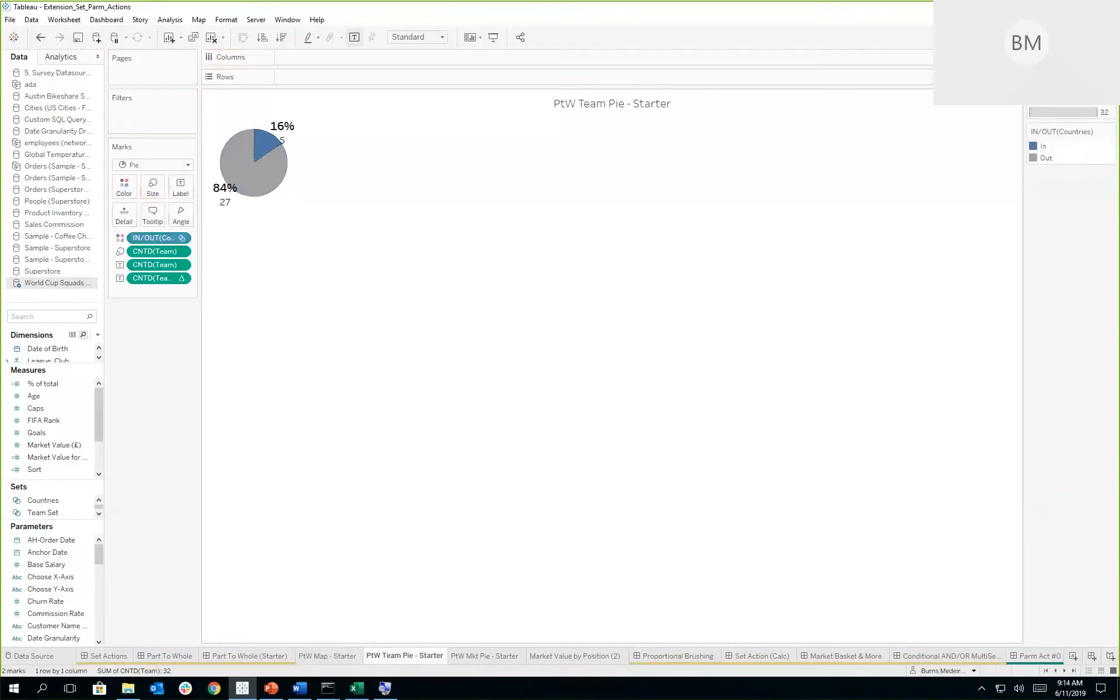
{"action": "left_click", "coordinate": [486, 655]}
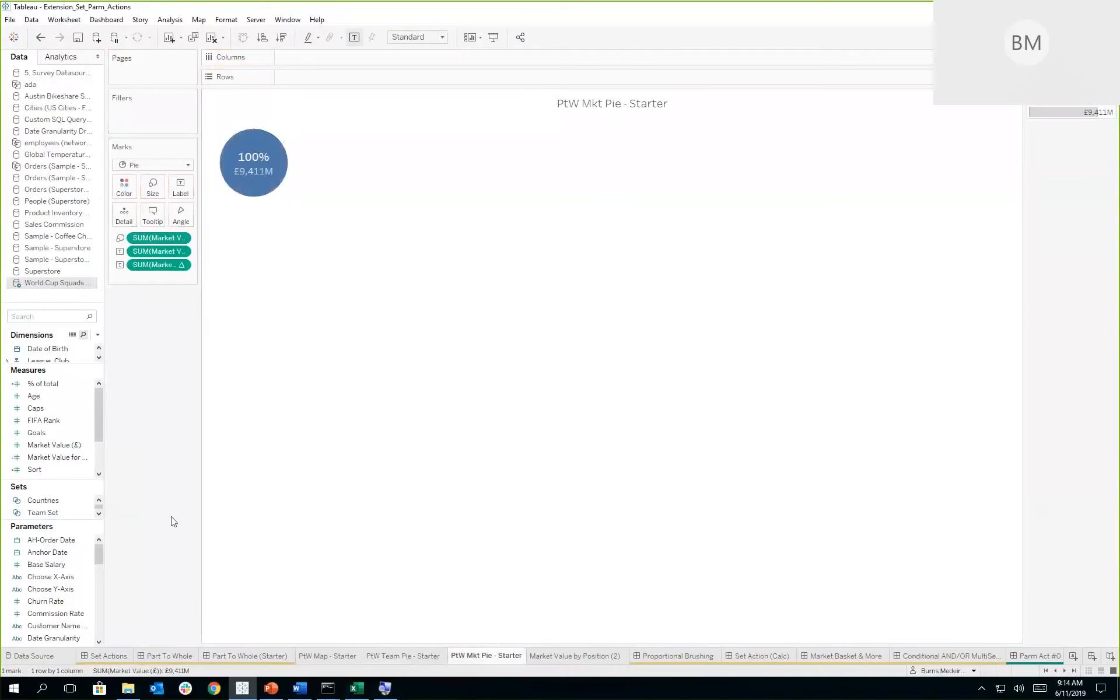
{"action": "left_click", "coordinate": [57, 503]}
{"action": "left_click_drag", "start_coordinate": [57, 505], "coordinate": [126, 196]}
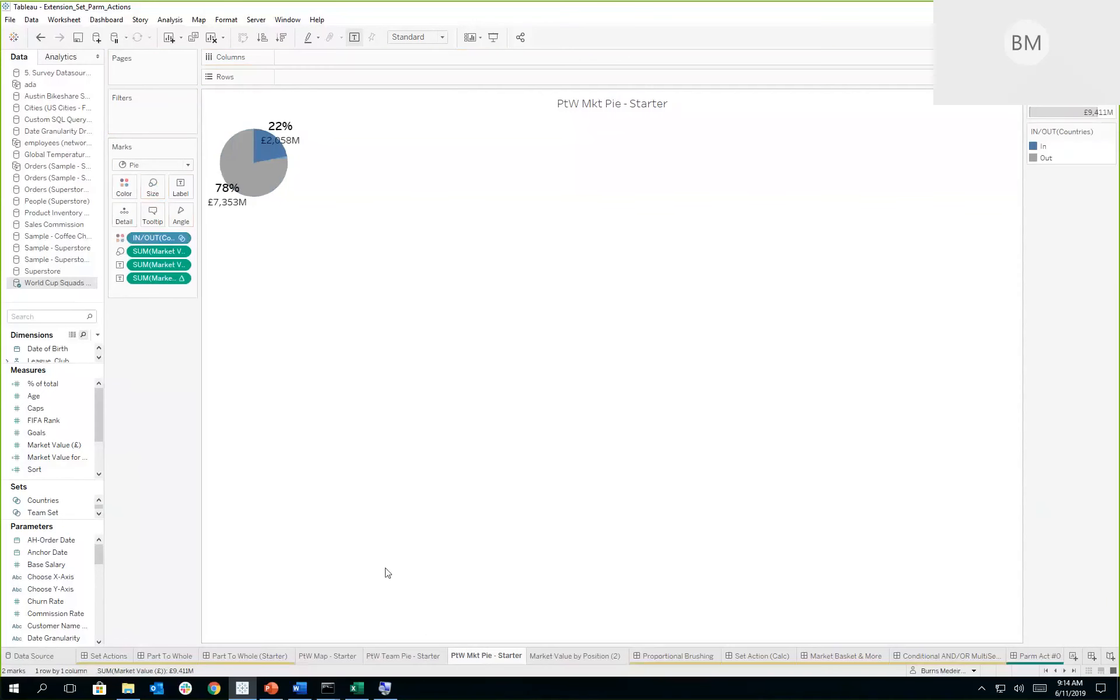
{"action": "left_click", "coordinate": [257, 658]}
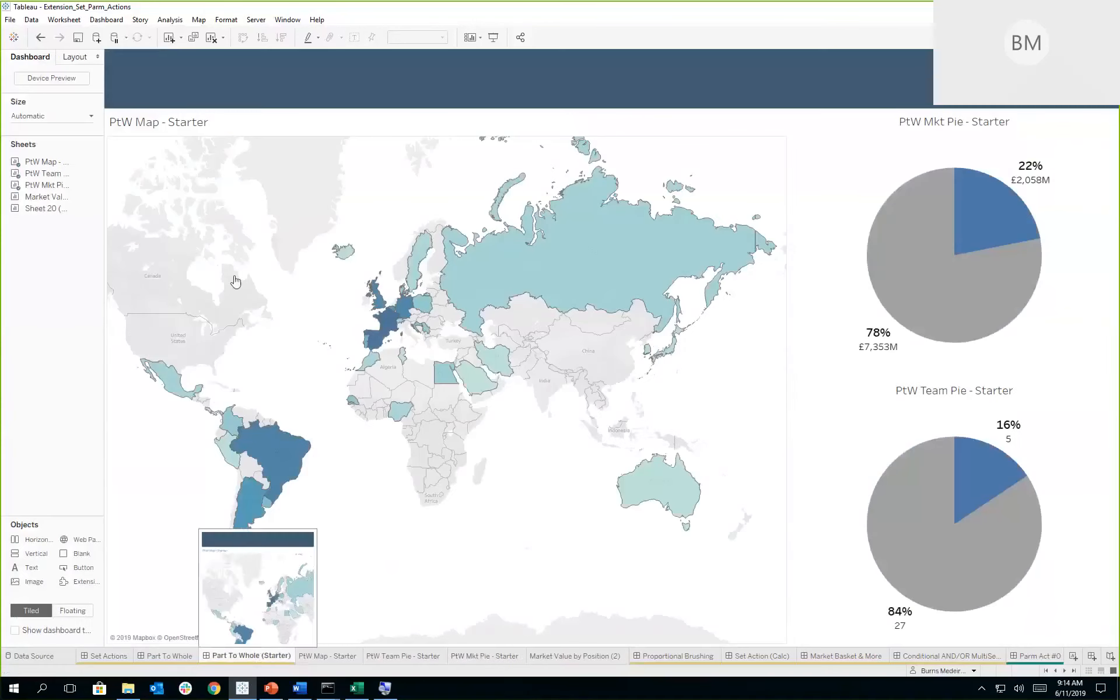
{"action": "left_click", "coordinate": [107, 21]}
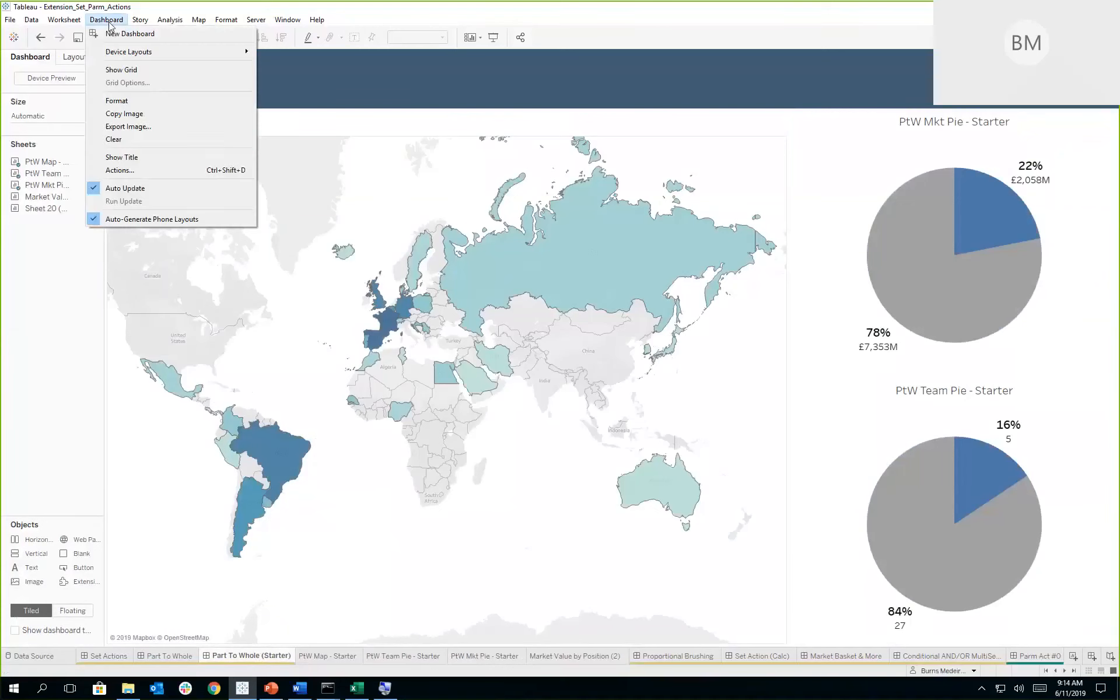
{"action": "left_click", "coordinate": [124, 170]}
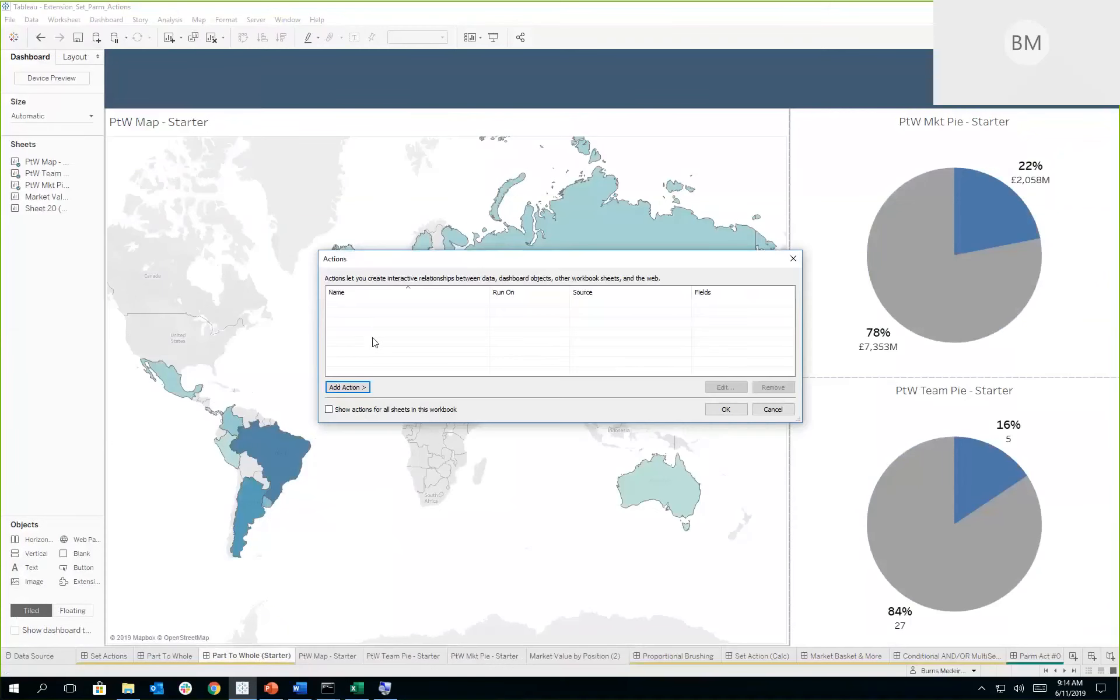
{"action": "left_click", "coordinate": [366, 388]}
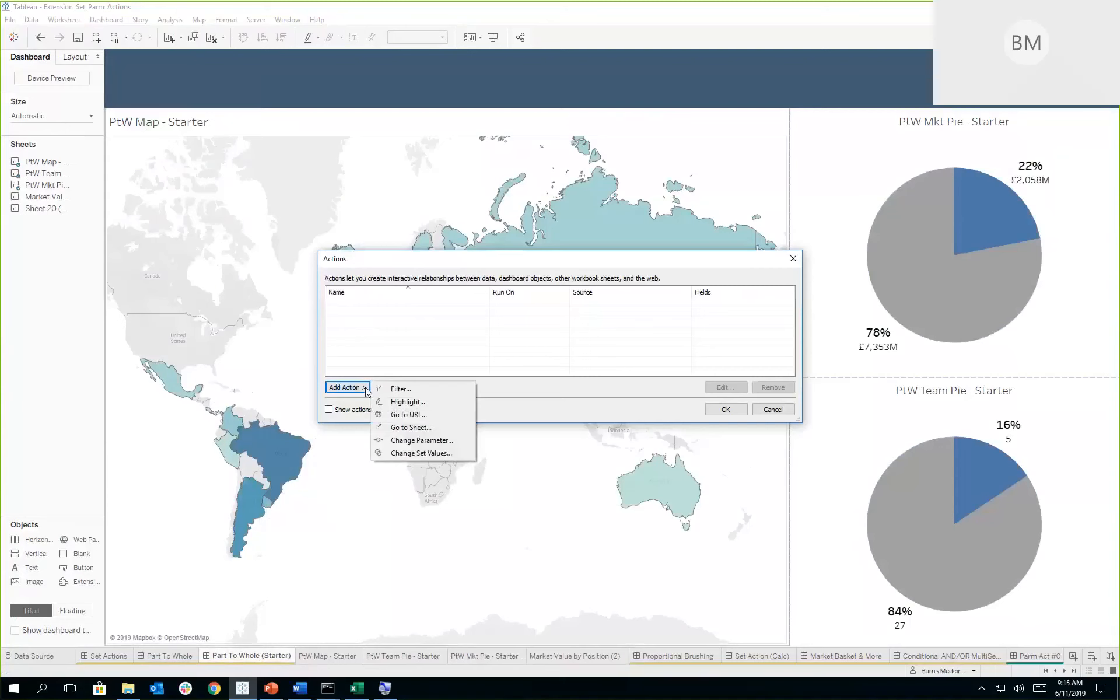
{"action": "left_click", "coordinate": [758, 414]}
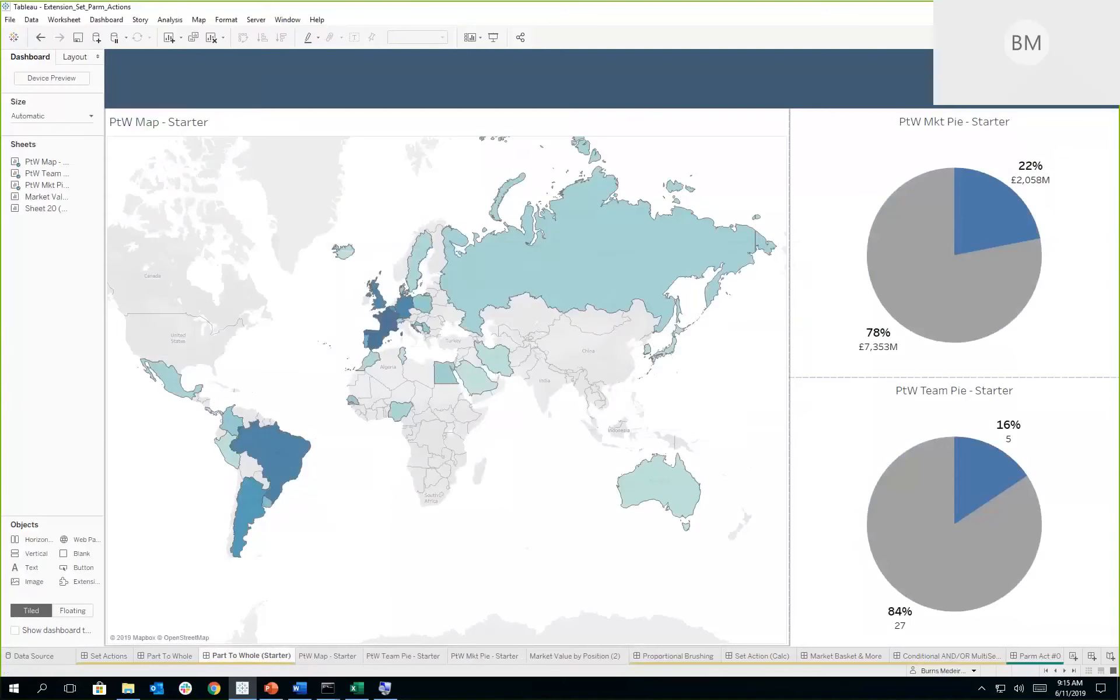
- Start a Change Set Values action on the dashboard with only the PtW Map - Starter sheet as its source
{"action": "left_click", "coordinate": [98, 21]}
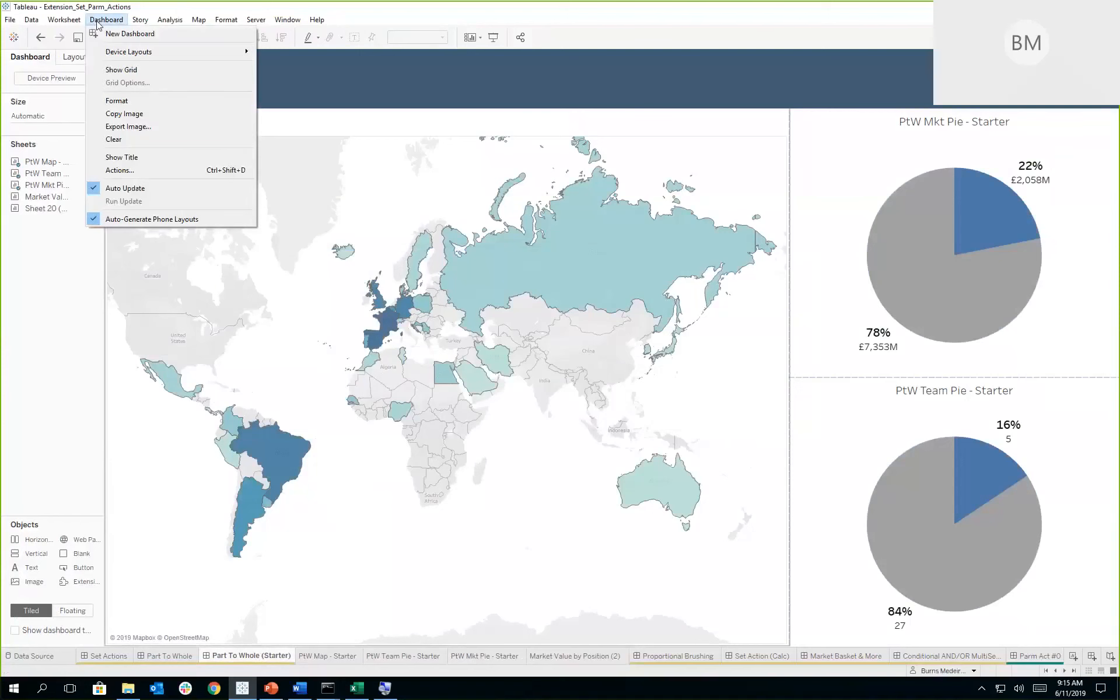
{"action": "left_click", "coordinate": [113, 169]}
{"action": "left_click", "coordinate": [367, 389]}
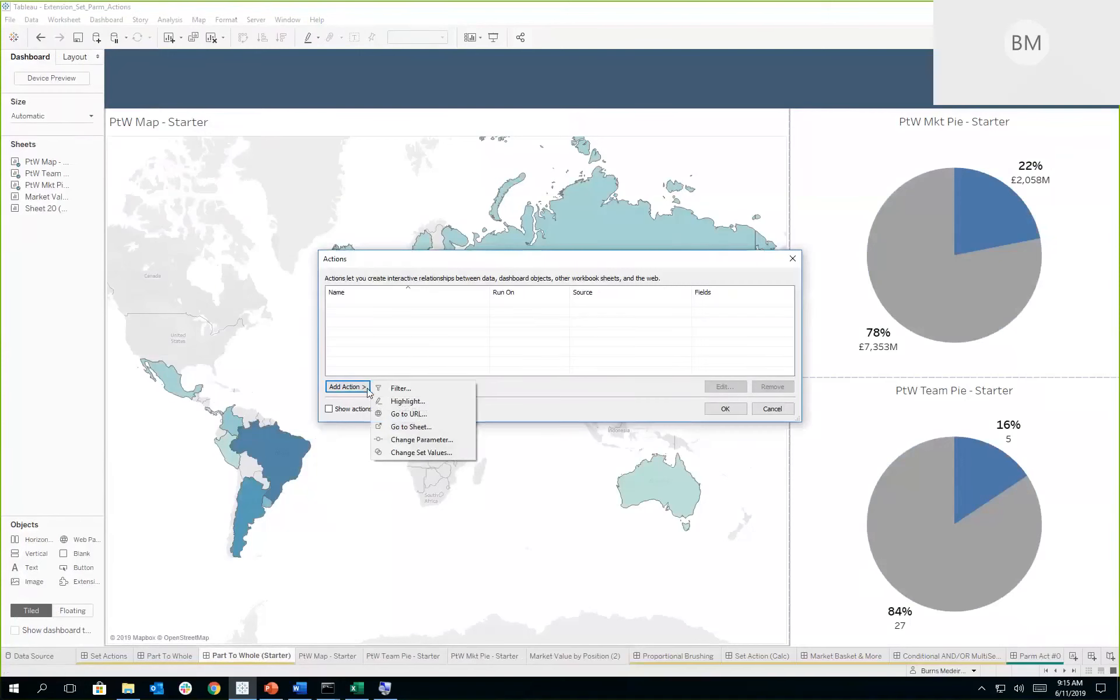
{"action": "left_click", "coordinate": [428, 453]}
{"action": "key", "text": "alt+Tab"}
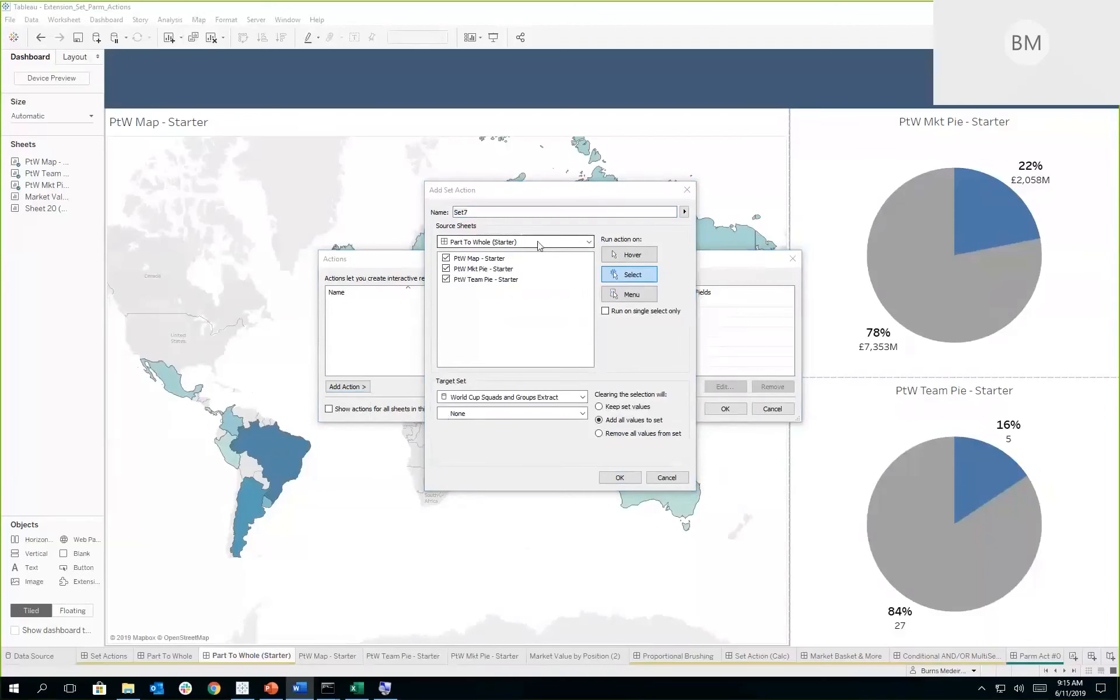
{"action": "left_click", "coordinate": [446, 269]}
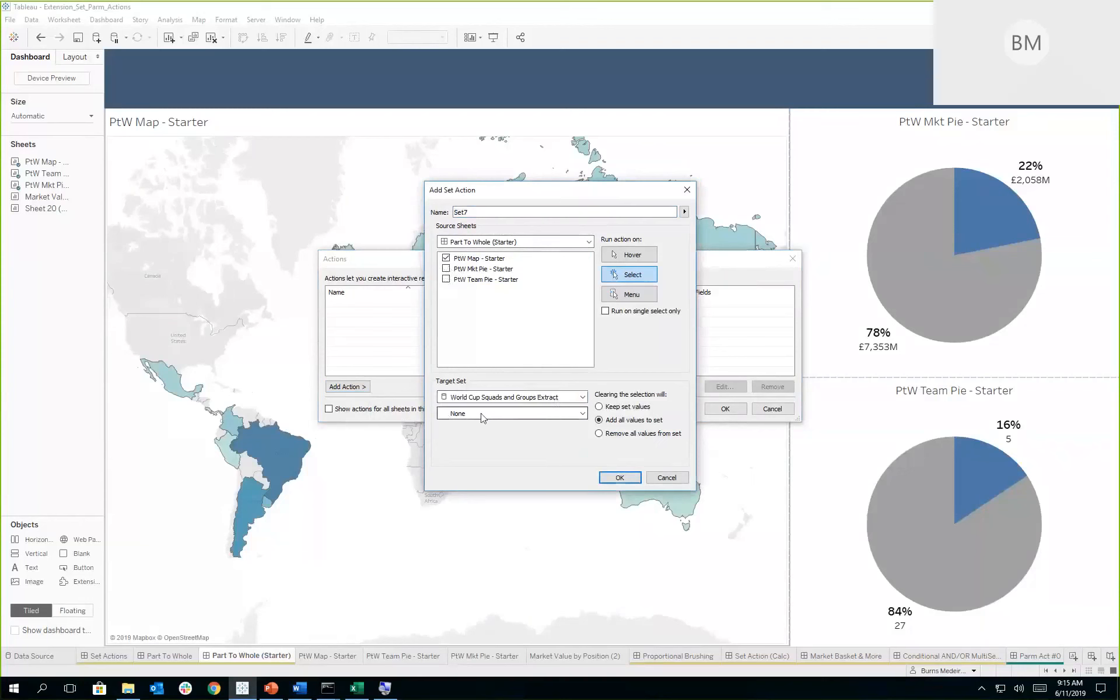
- Target the set action at the Countries set of World Cup Squads and Groups Extract and save the action
{"action": "left_click", "coordinate": [582, 397]}
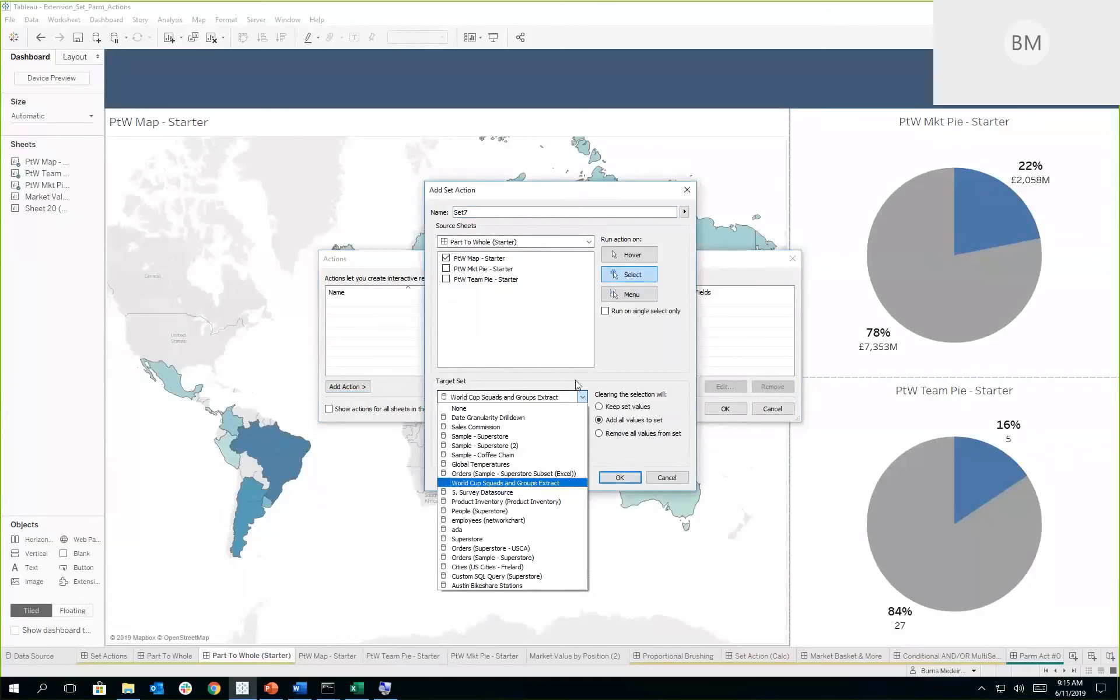
{"action": "left_click", "coordinate": [574, 377]}
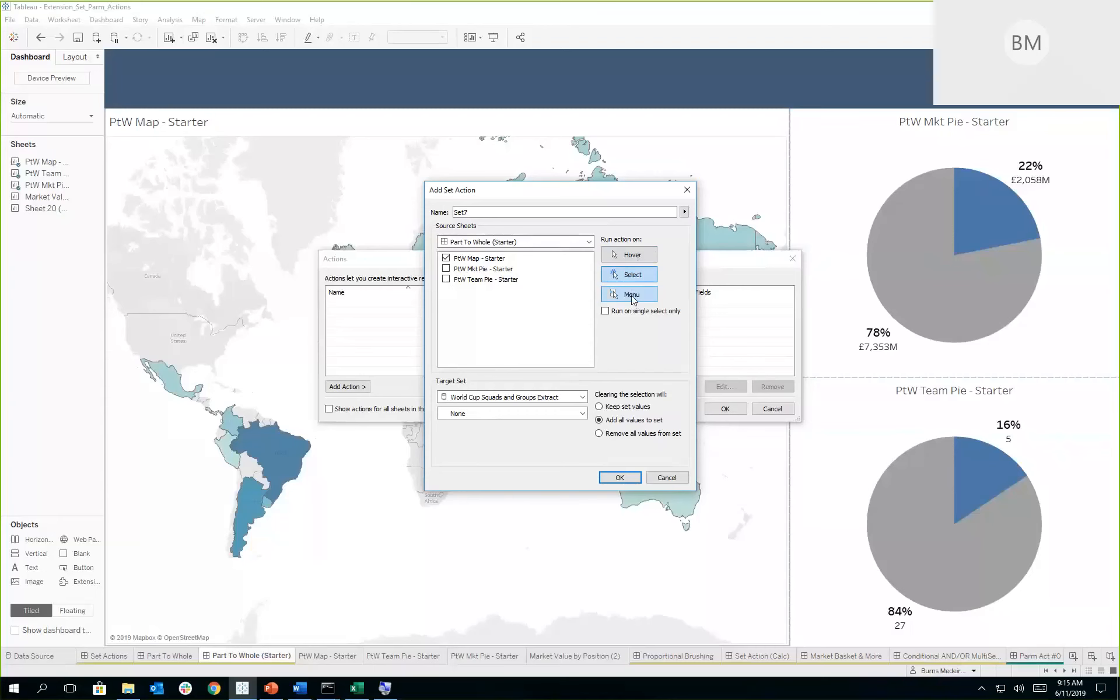
{"action": "left_click", "coordinate": [563, 412]}
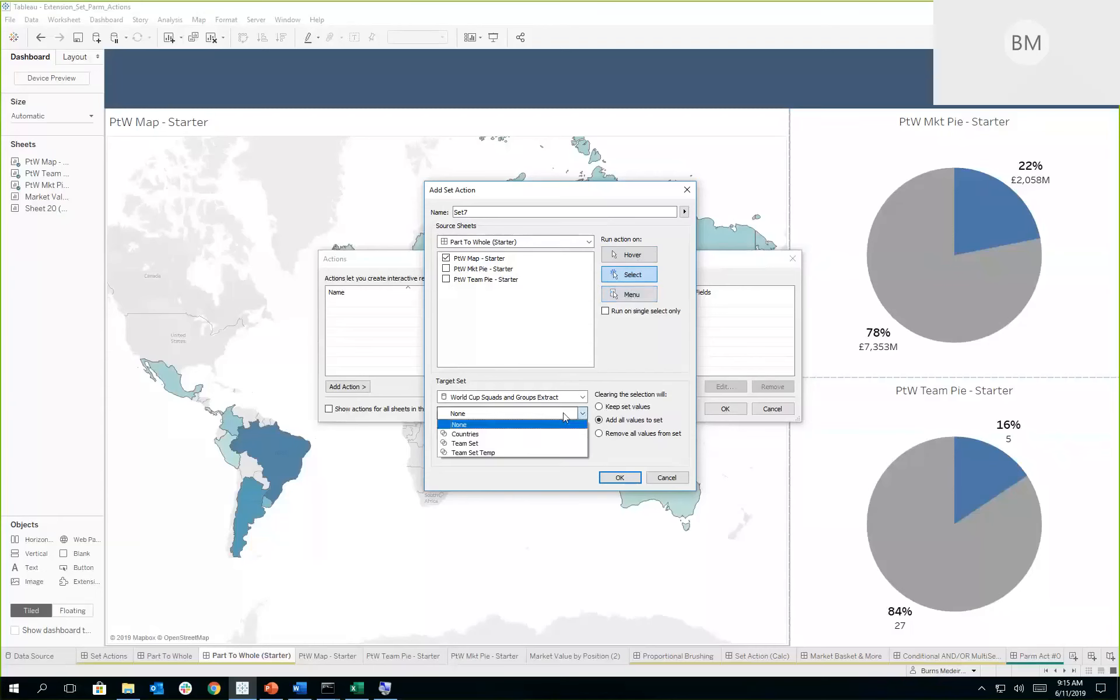
{"action": "left_click", "coordinate": [500, 434]}
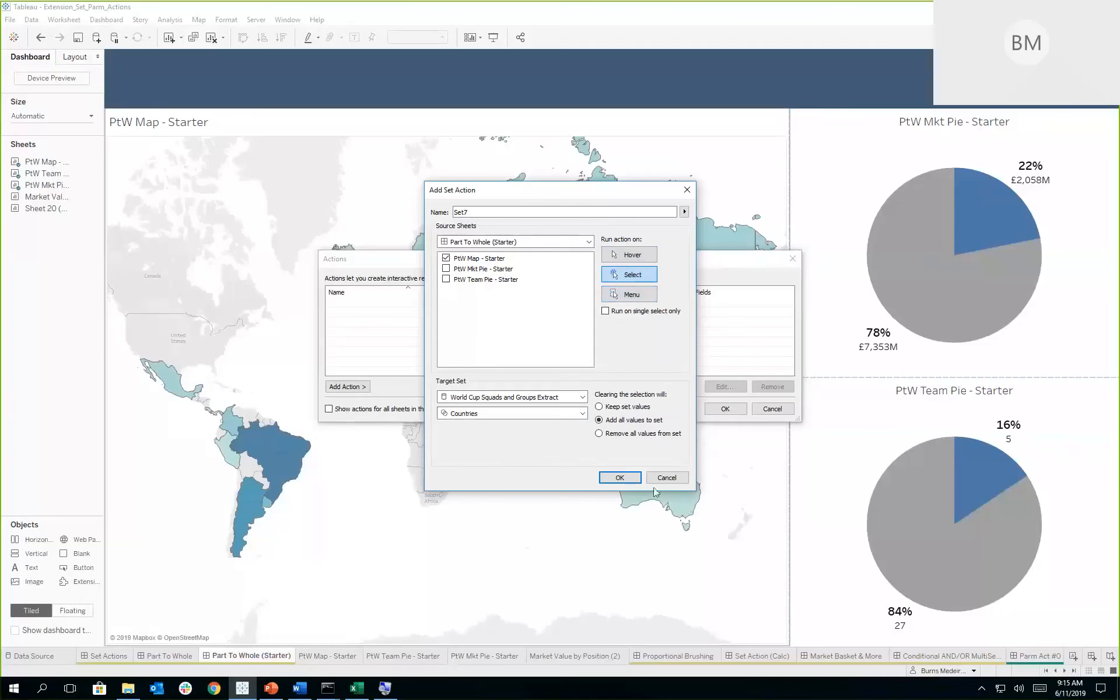
{"action": "left_click", "coordinate": [624, 478]}
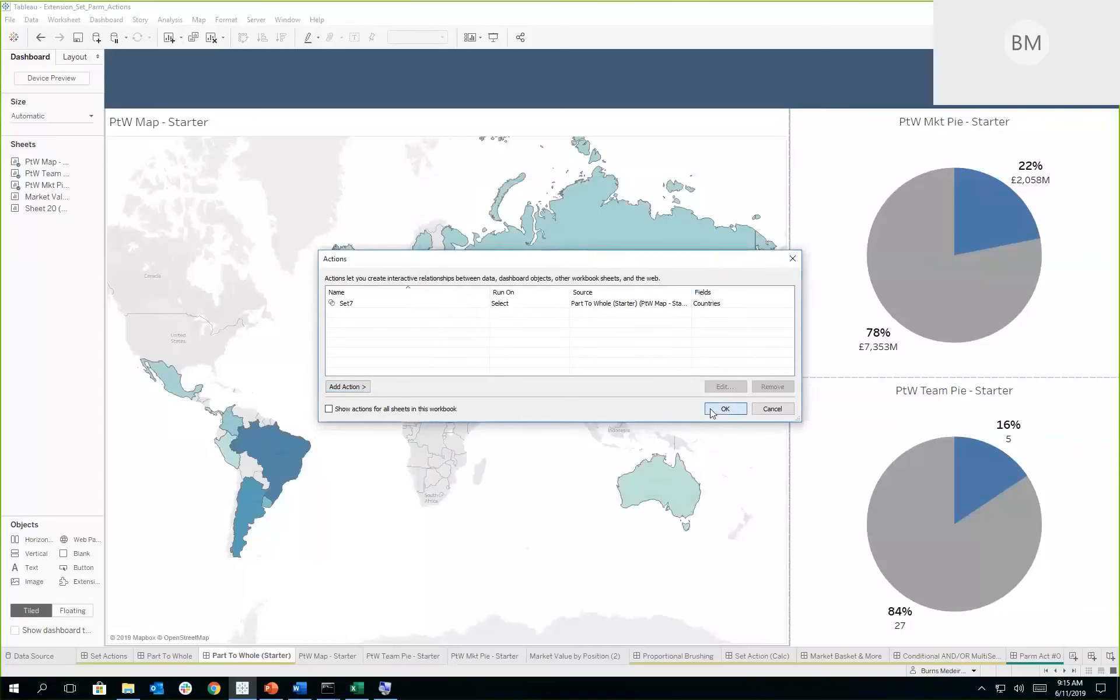
{"action": "left_click", "coordinate": [741, 408]}
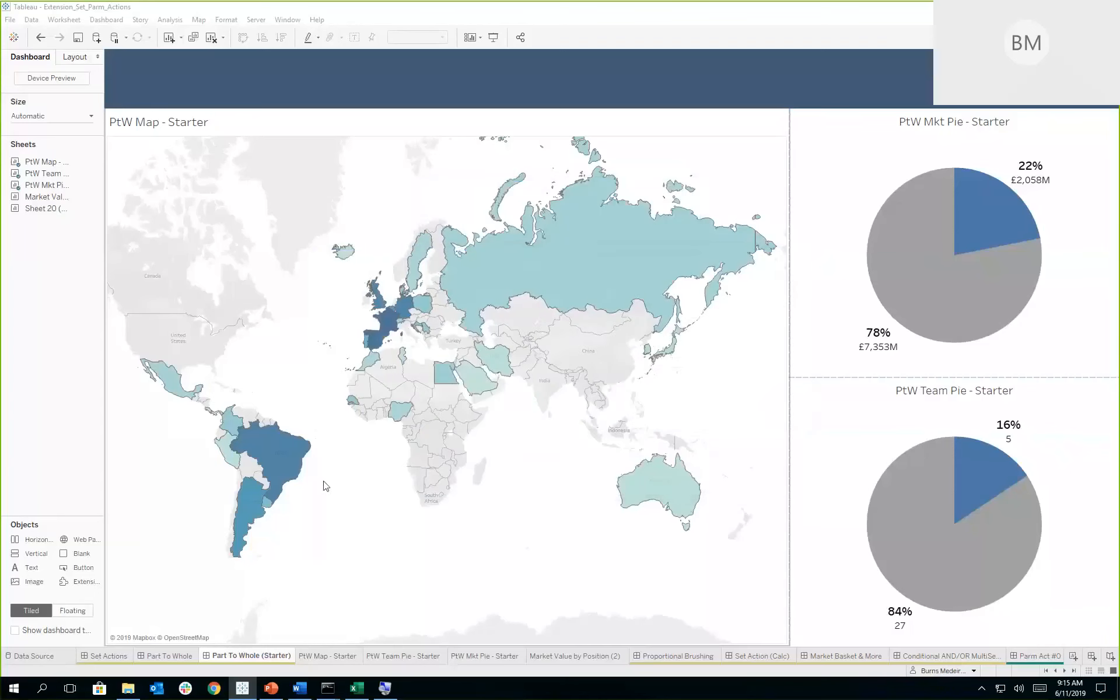
- Test the set action by selecting Brazil and the whole South America region on the dashboard map
{"action": "left_click", "coordinate": [276, 458]}
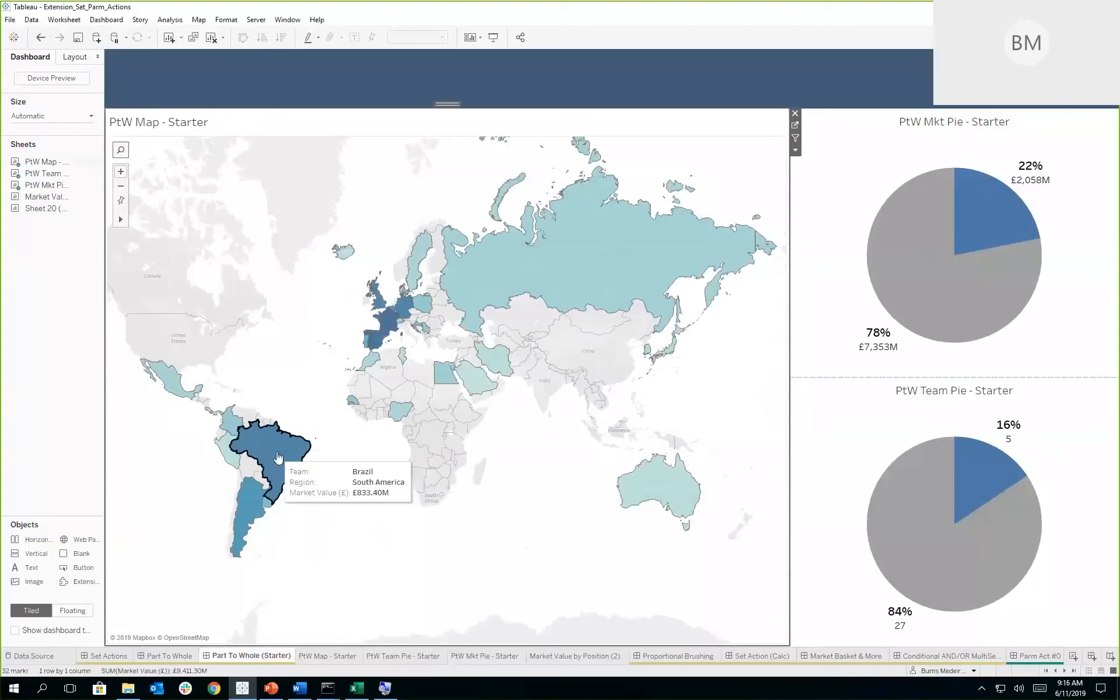
{"action": "left_click", "coordinate": [278, 457]}
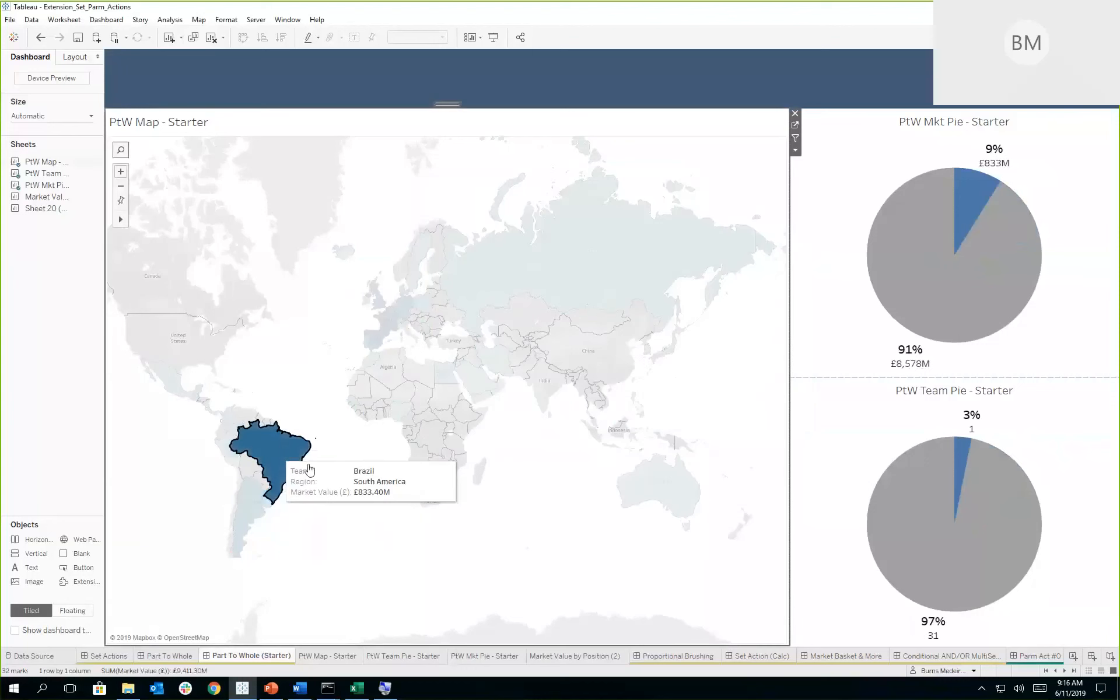
{"action": "left_click", "coordinate": [379, 482]}
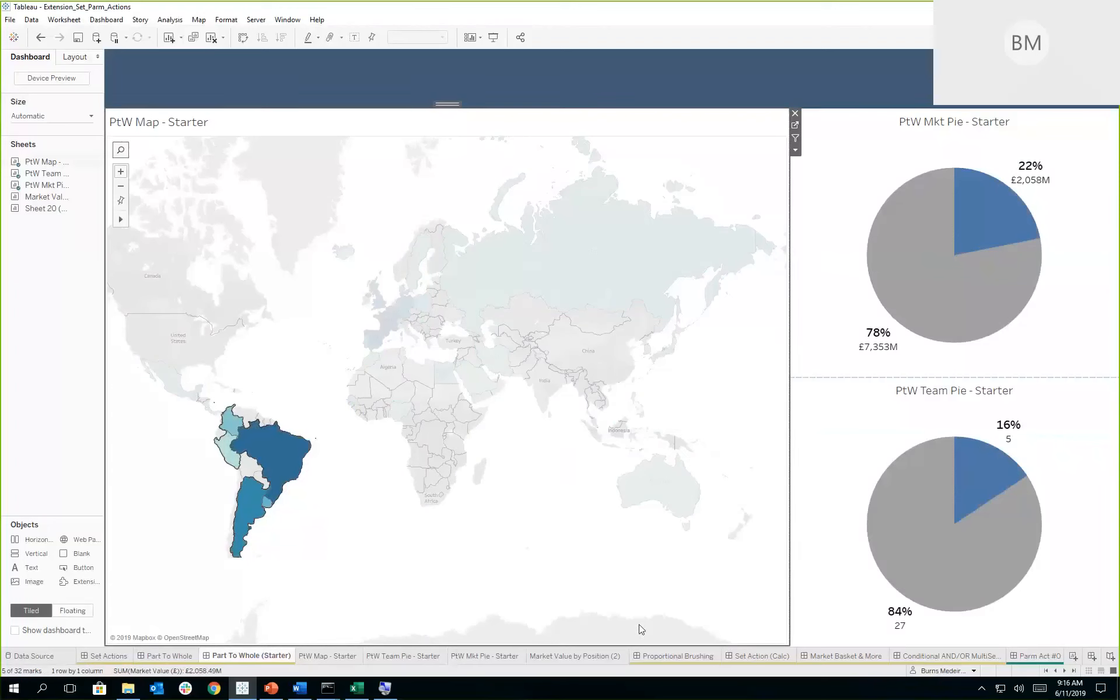
- Color the Market Value by Position (2) bars by the Countries set and place that sheet between the dashboard's map and pies
{"action": "left_click", "coordinate": [567, 653]}
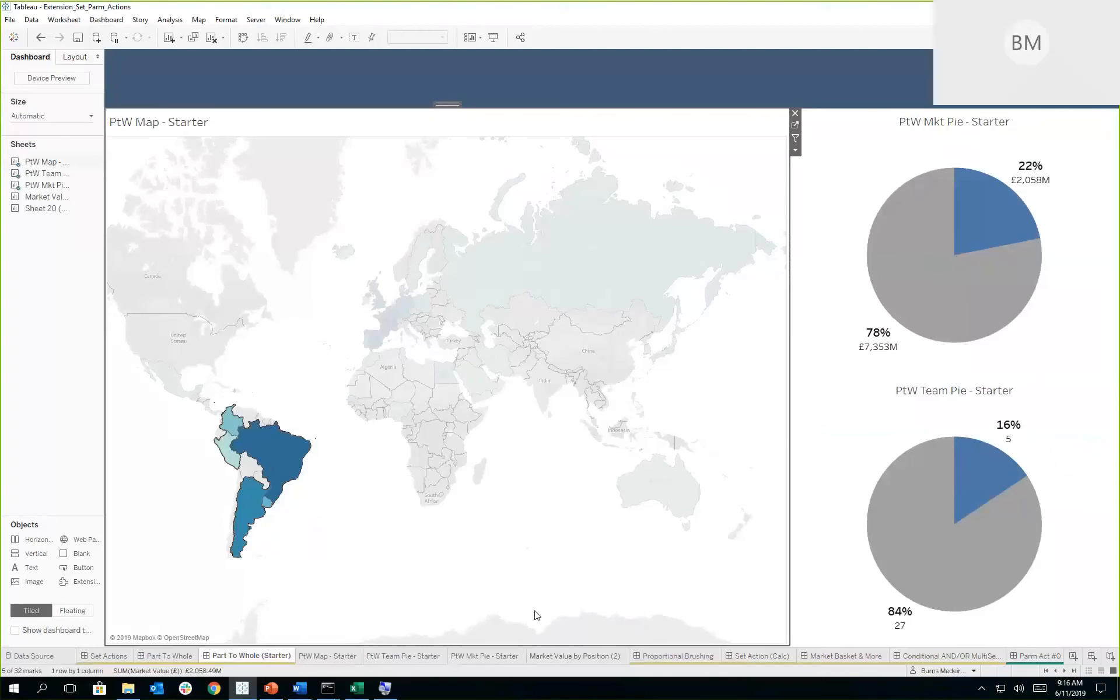
{"action": "left_click_drag", "start_coordinate": [53, 500], "coordinate": [122, 190]}
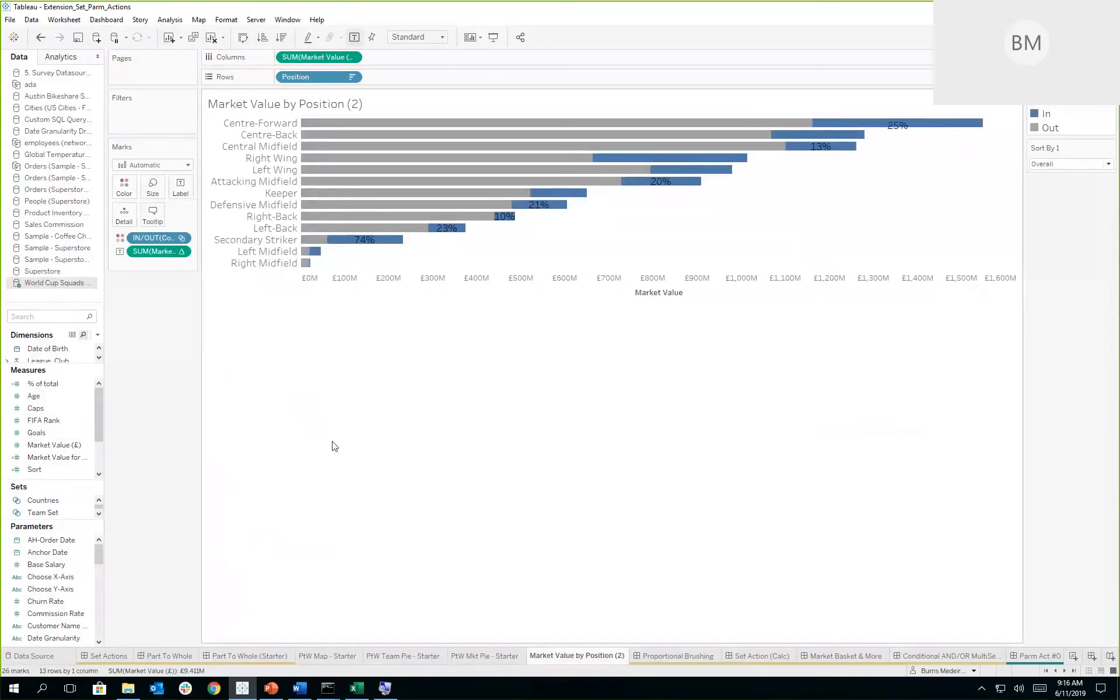
{"action": "left_click", "coordinate": [243, 655]}
{"action": "mouse_move", "coordinate": [33, 204]}
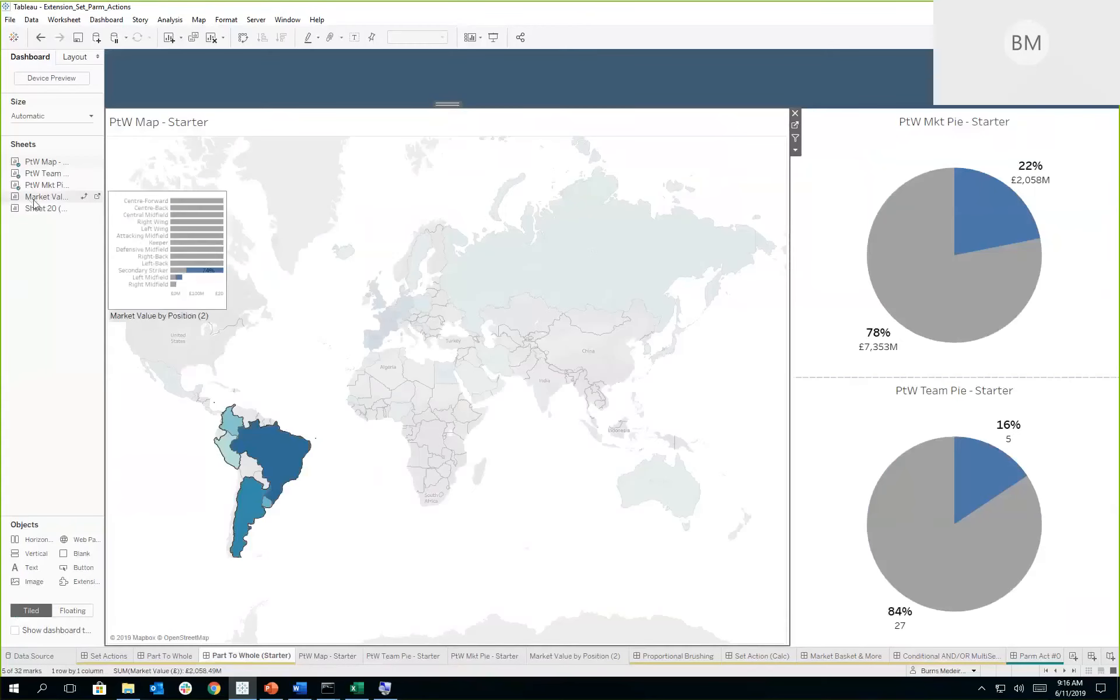
{"action": "mouse_move", "coordinate": [772, 301]}
{"action": "left_mouse_down"}
{"action": "mouse_move", "coordinate": [784, 305]}
{"action": "mouse_move", "coordinate": [739, 309]}
{"action": "left_mouse_up"}
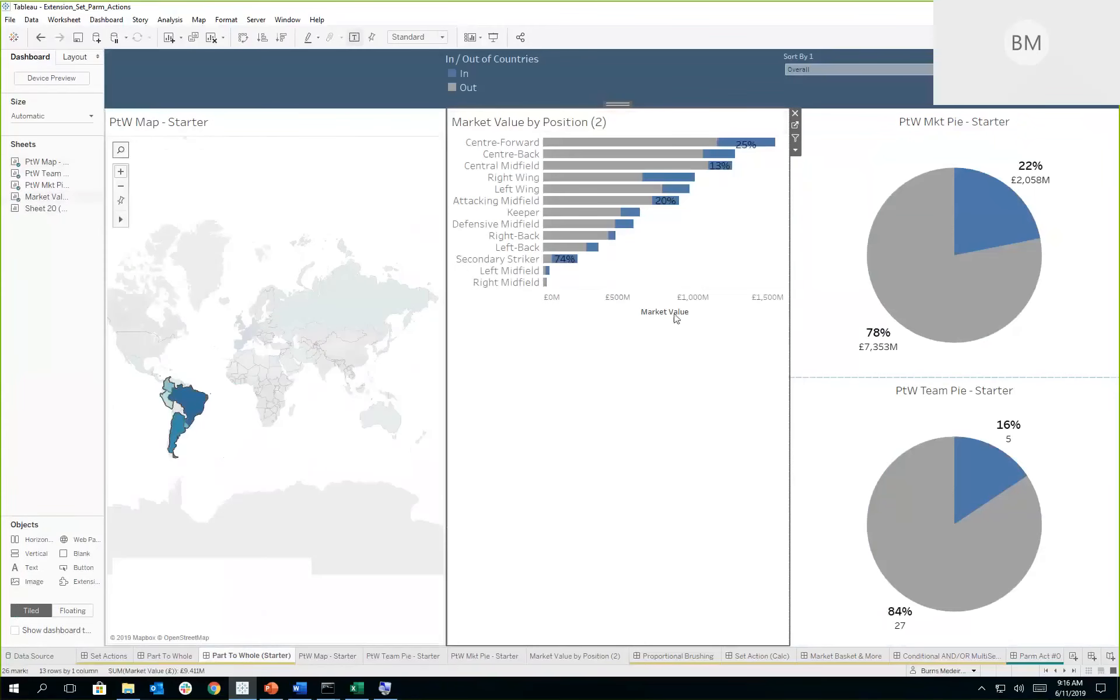
- Fit the Market Value by Position (2) chart on the dashboard to the entire view
{"action": "left_click", "coordinate": [795, 150]}
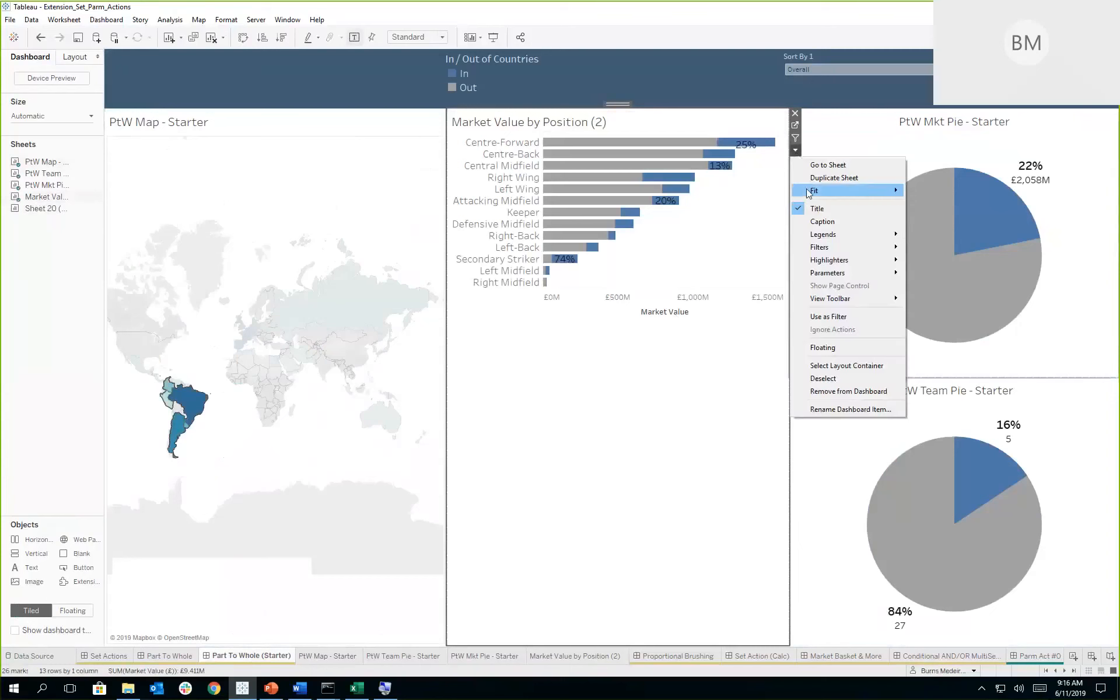
{"action": "mouse_move", "coordinate": [875, 191]}
{"action": "left_click", "coordinate": [955, 231]}
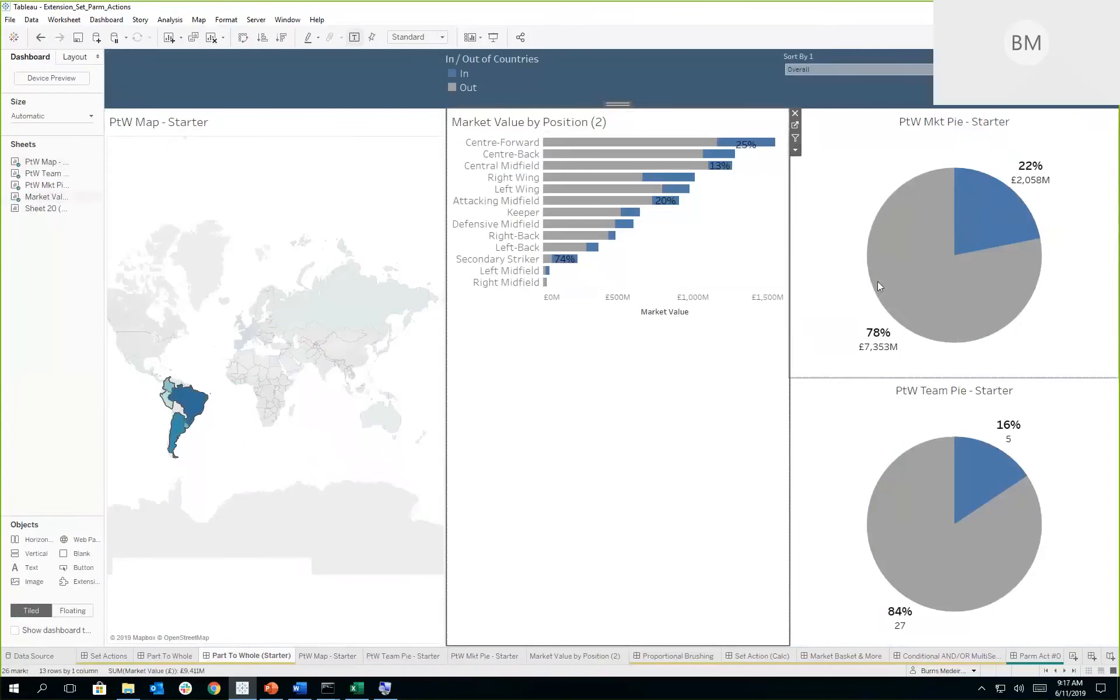
- Select Nigeria and Argentina in turn on the map to compare their shares in the position bars and both pies
{"action": "left_click", "coordinate": [252, 381]}
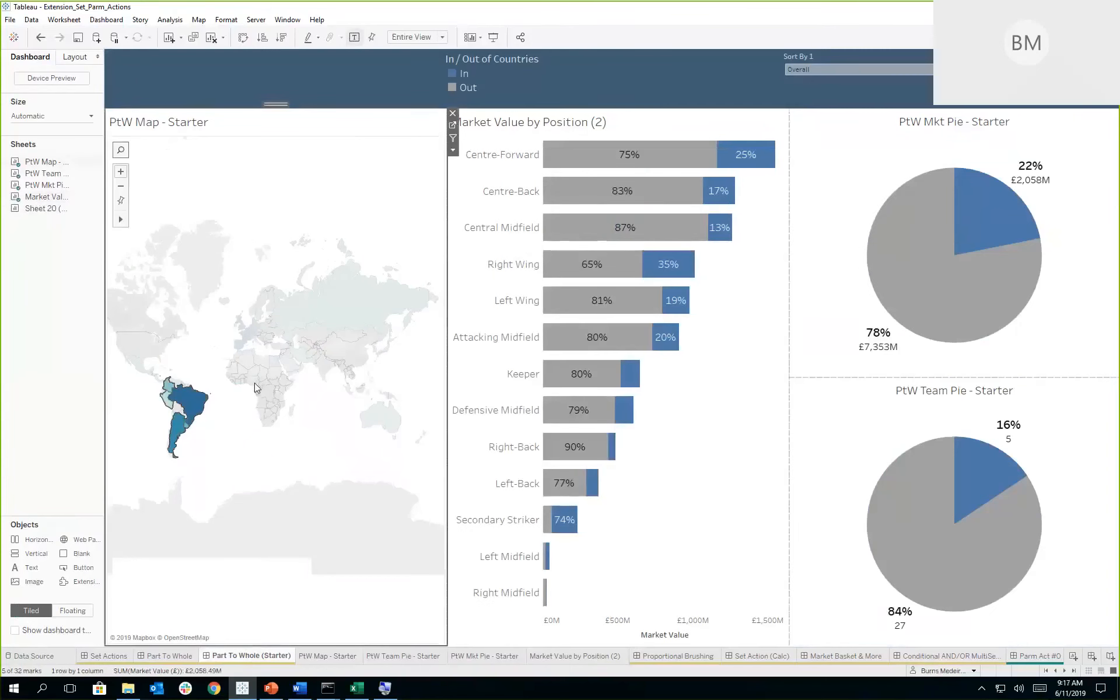
{"action": "left_click", "coordinate": [252, 380]}
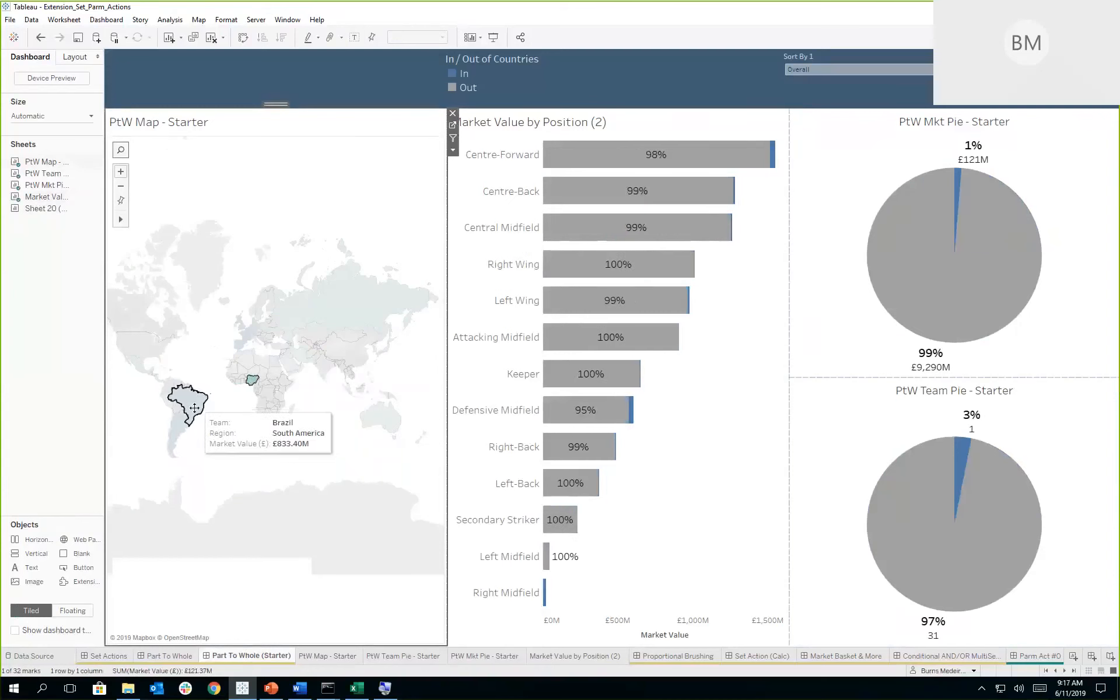
{"action": "left_click", "coordinate": [179, 426]}
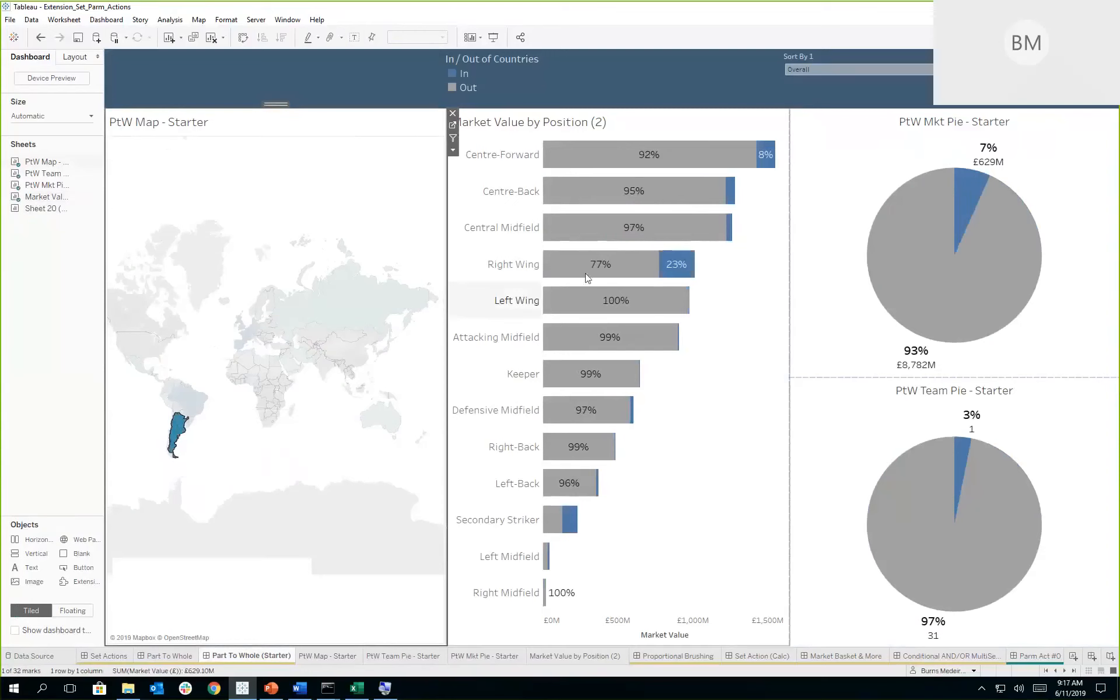
- Open the Set Action (Calc) dashboard and clear the marks selected in its Profit versus Avg. Discount scatter plot
{"action": "mouse_move", "coordinate": [646, 266]}
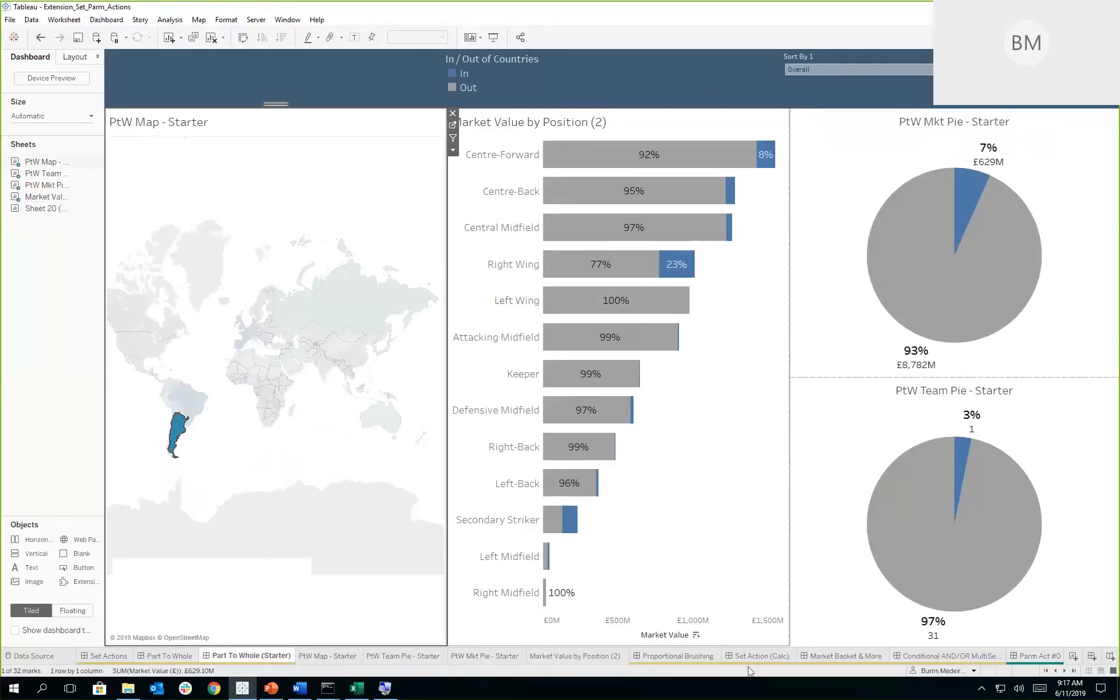
{"action": "mouse_move", "coordinate": [755, 658]}
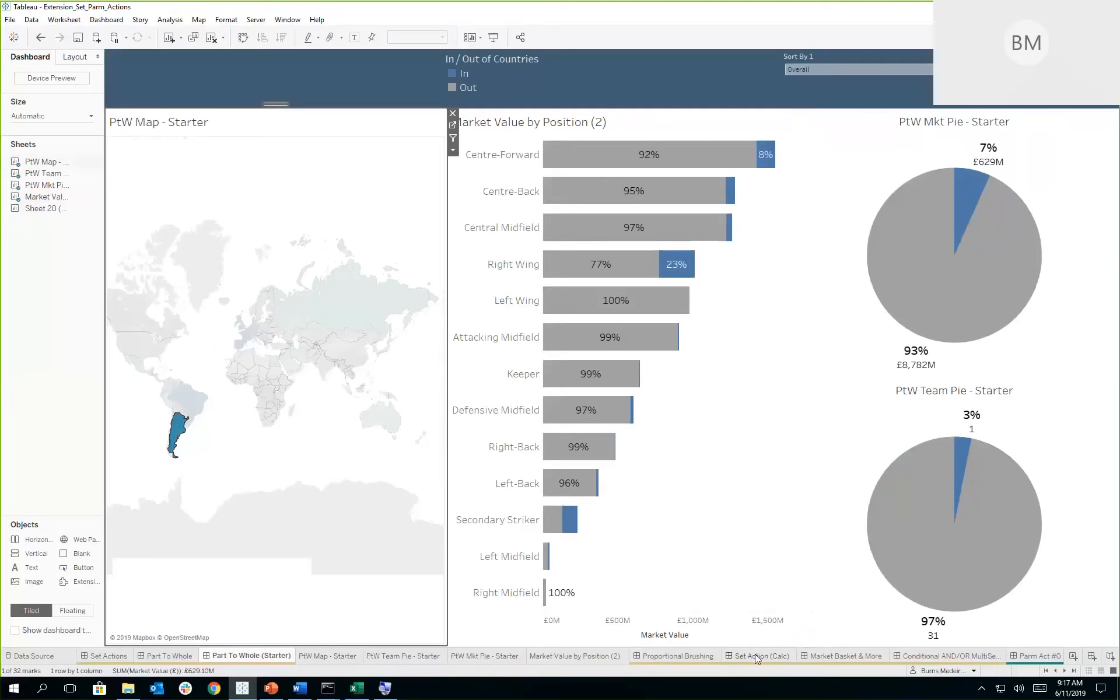
{"action": "left_click", "coordinate": [755, 655]}
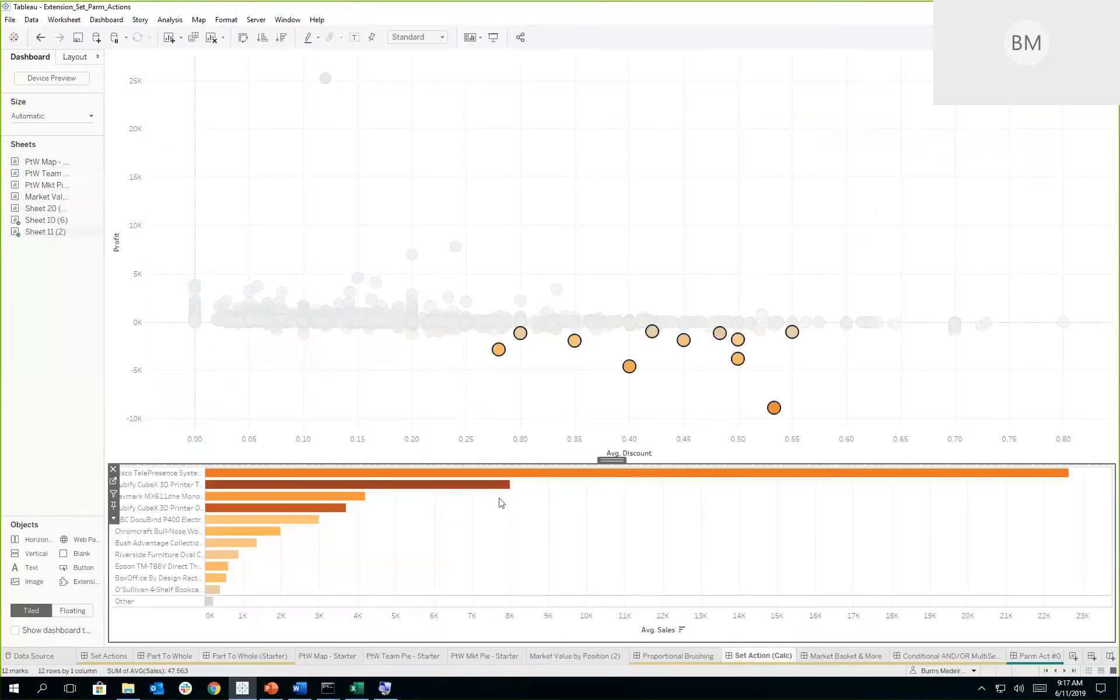
{"action": "left_click", "coordinate": [523, 394]}
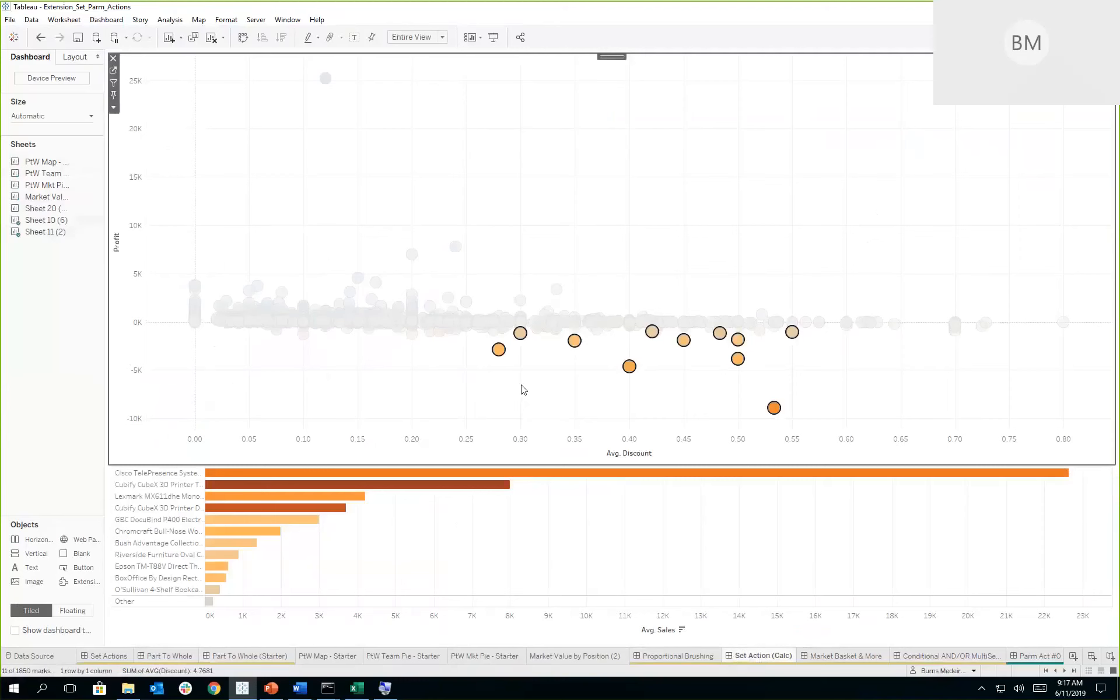
{"action": "left_click", "coordinate": [522, 389]}
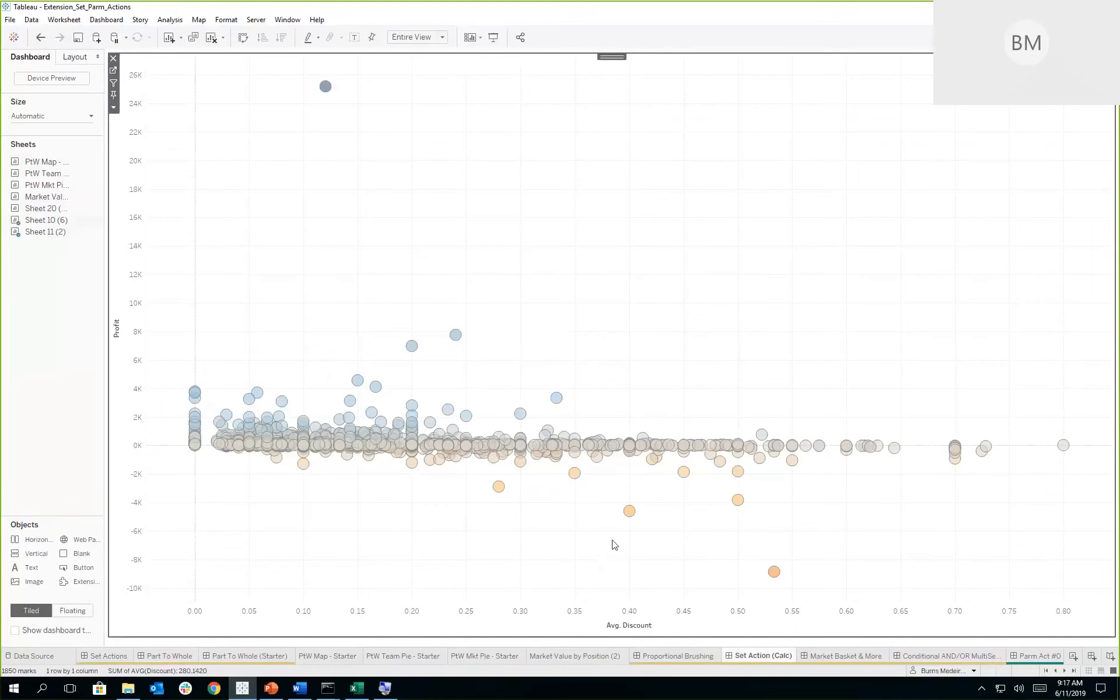
- Select the loss-making products with average discounts from about 0.26 to 0.55 and compare their average sales with Other
{"action": "mouse_move", "coordinate": [626, 515]}
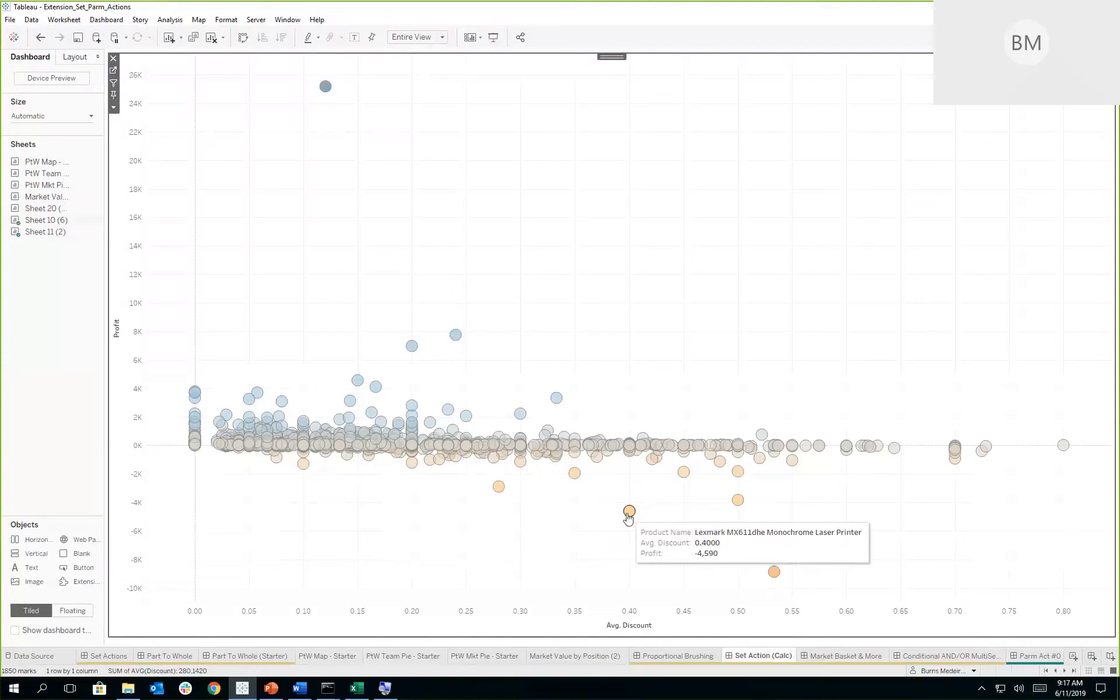
{"action": "mouse_move", "coordinate": [776, 576]}
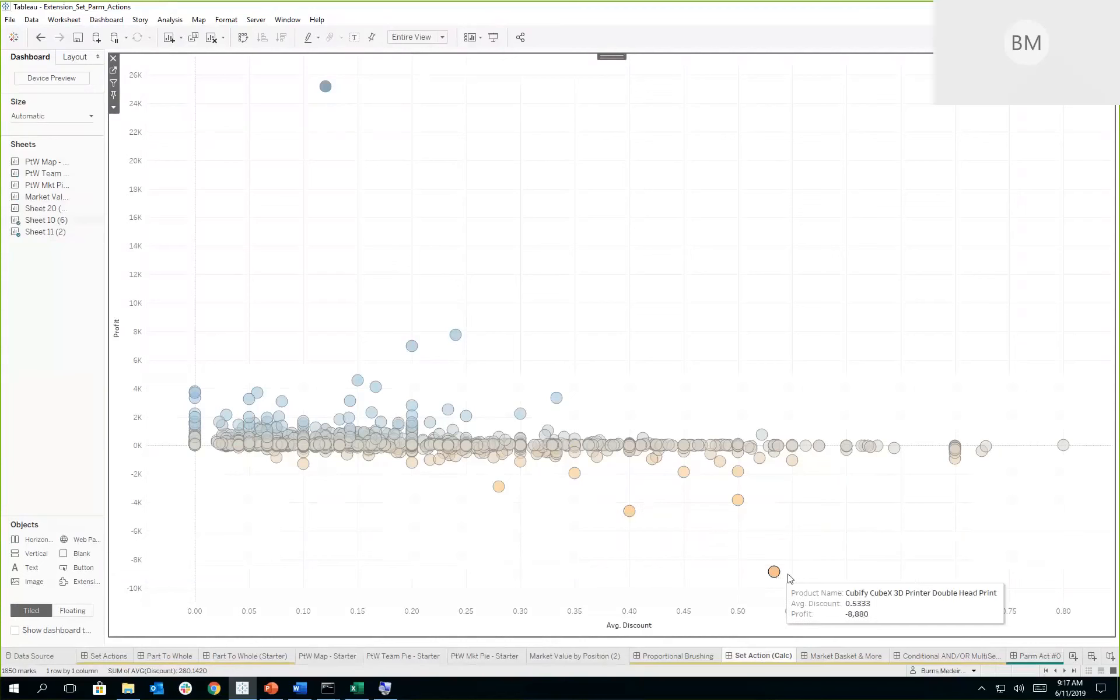
{"action": "left_click_drag", "start_coordinate": [808, 590], "coordinate": [486, 462]}
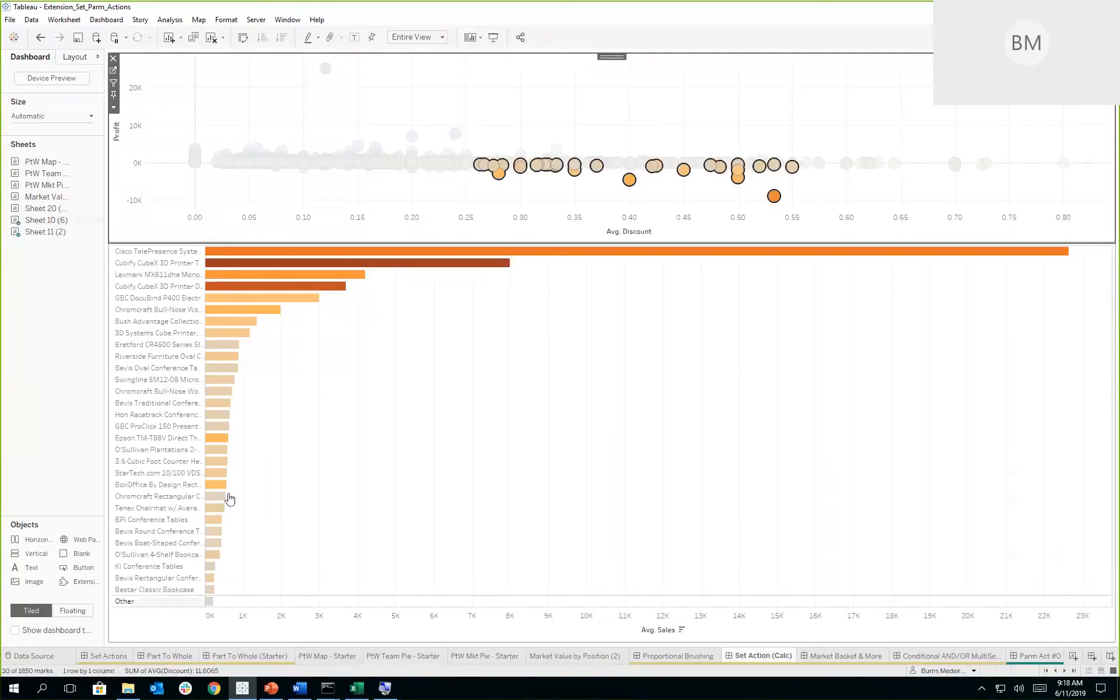
{"action": "mouse_move", "coordinate": [308, 253]}
{"action": "mouse_move", "coordinate": [208, 602]}
- Open the average sales bar chart's source sheet and examine the Selected Products & Other calculation, leaving it unchanged
{"action": "left_click", "coordinate": [713, 338]}
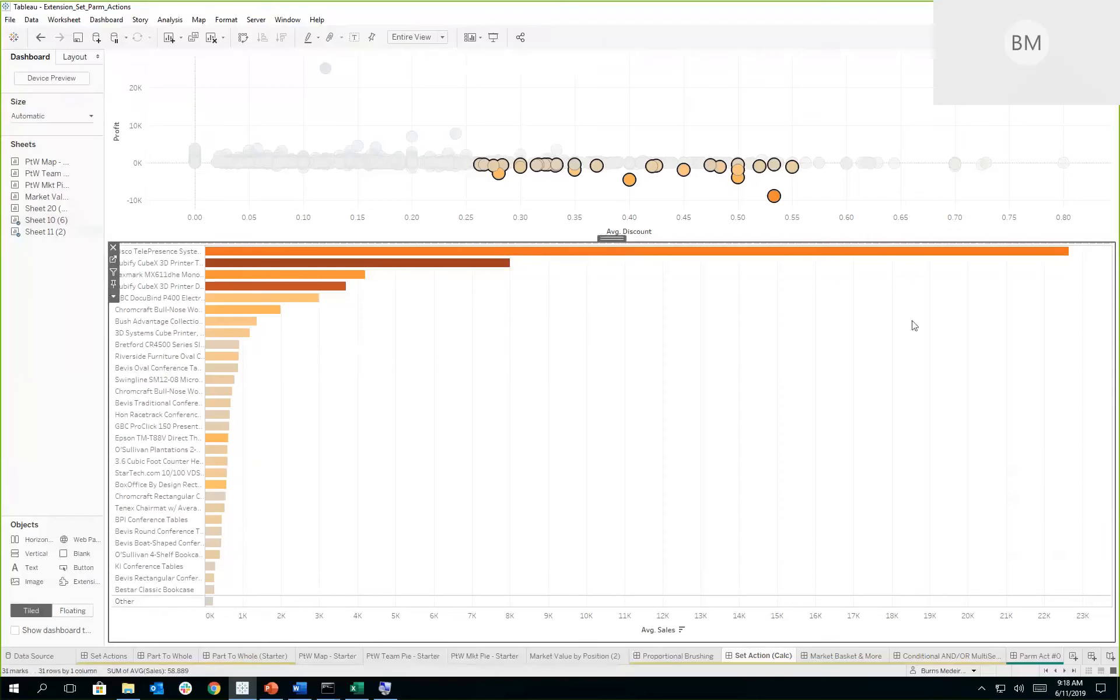
{"action": "left_click", "coordinate": [113, 260]}
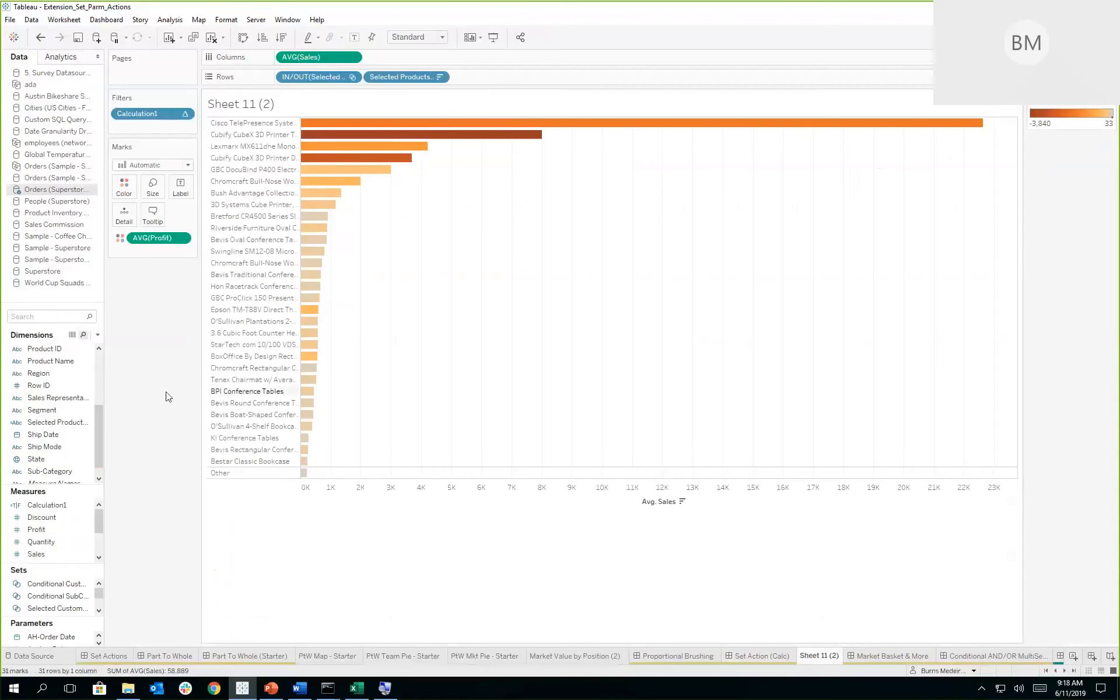
{"action": "left_click", "coordinate": [87, 422]}
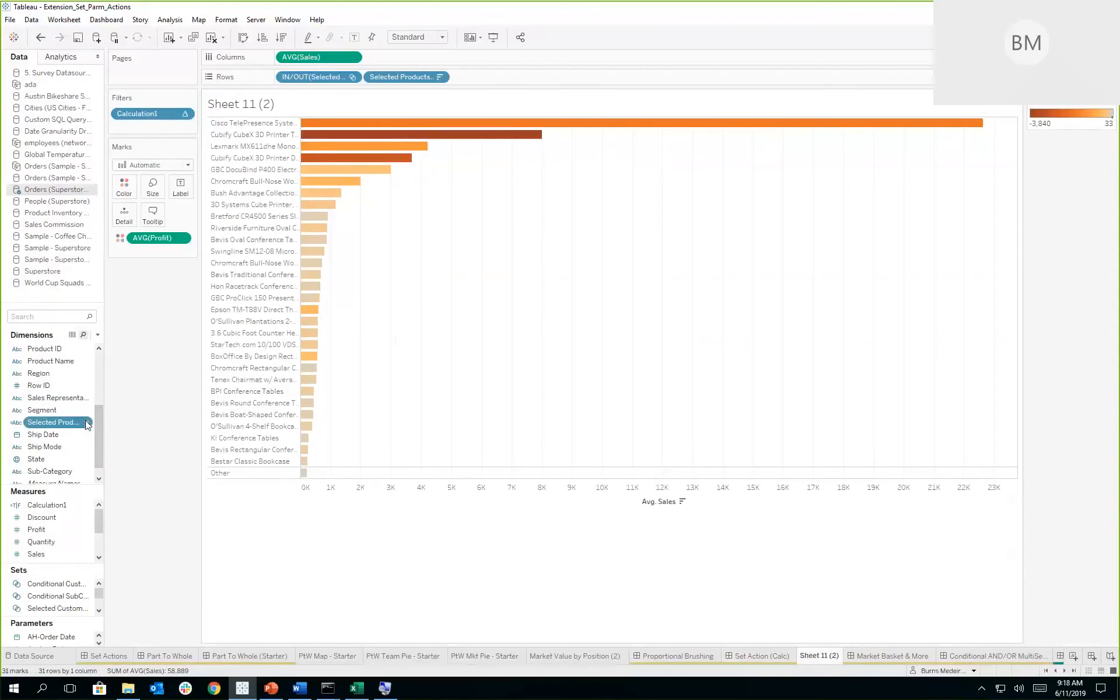
{"action": "right_click", "coordinate": [87, 423]}
{"action": "left_click", "coordinate": [113, 187]}
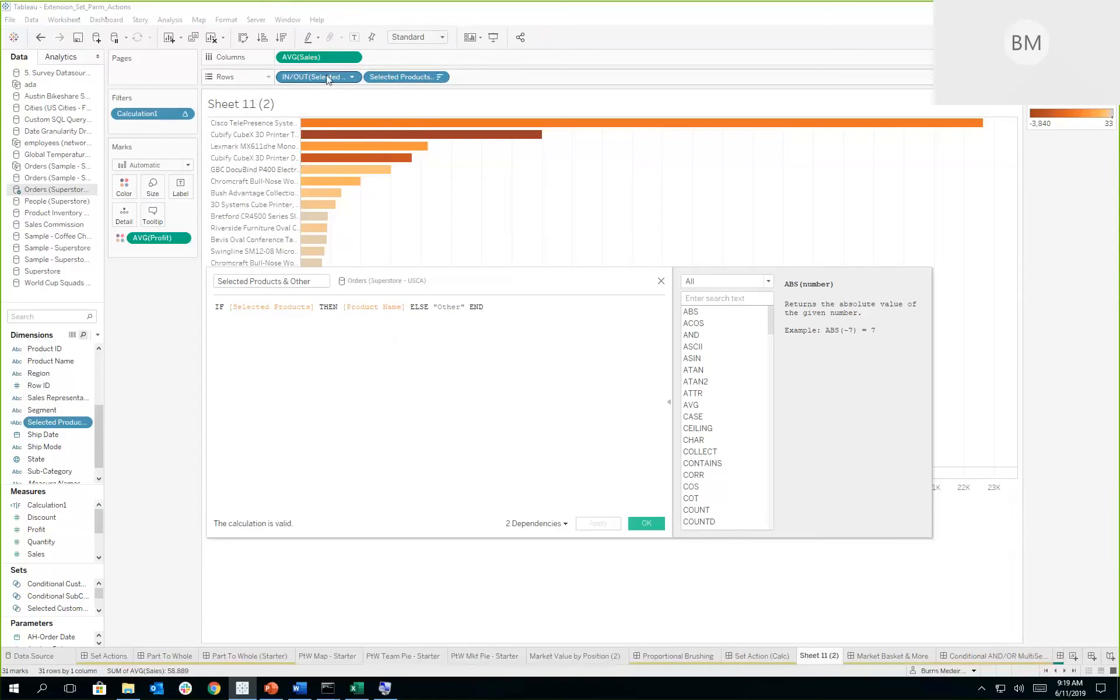
{"action": "left_click", "coordinate": [661, 282]}
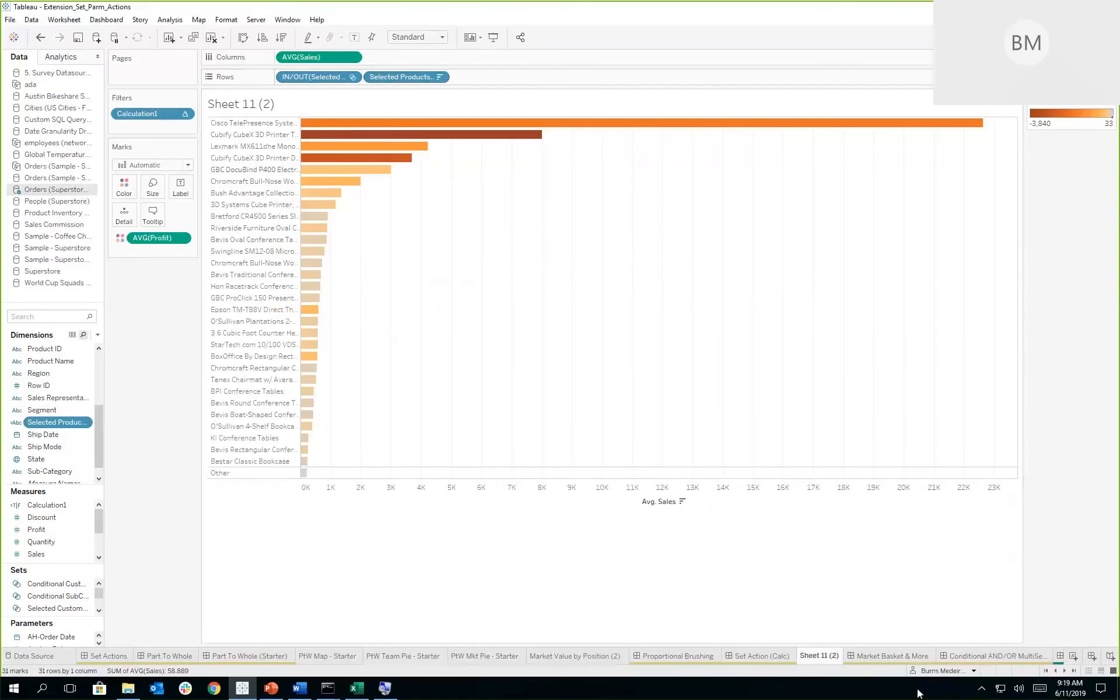
- Open the Market Basket & More dashboard and clear the selected sub-category and customer
{"action": "left_click", "coordinate": [908, 656]}
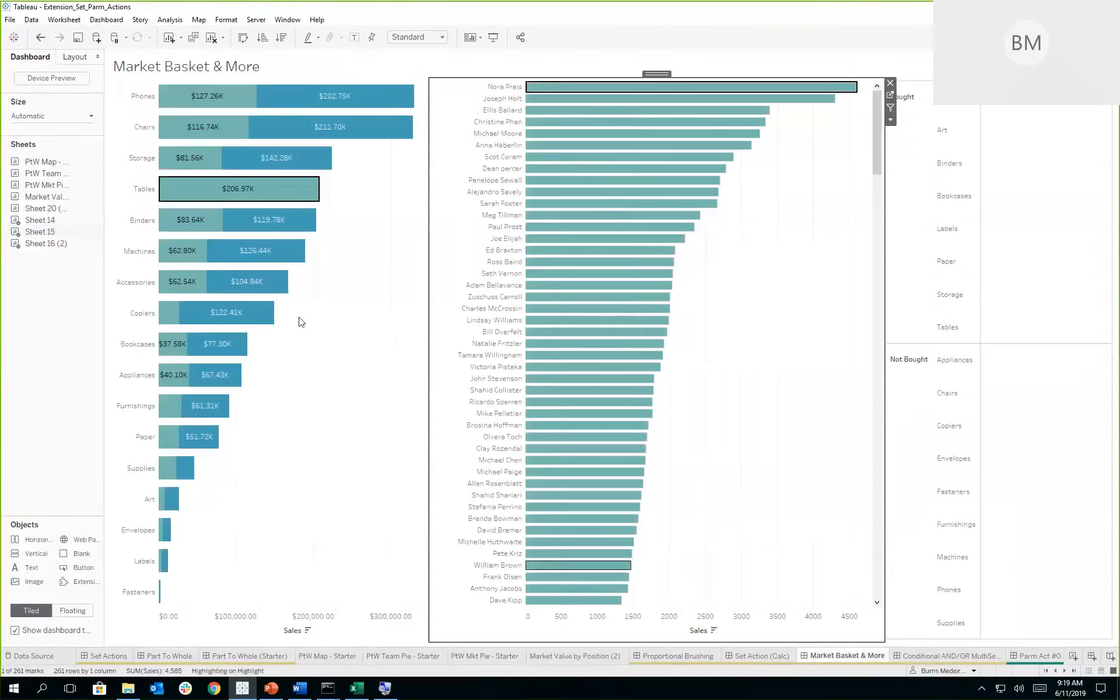
{"action": "left_click", "coordinate": [304, 321]}
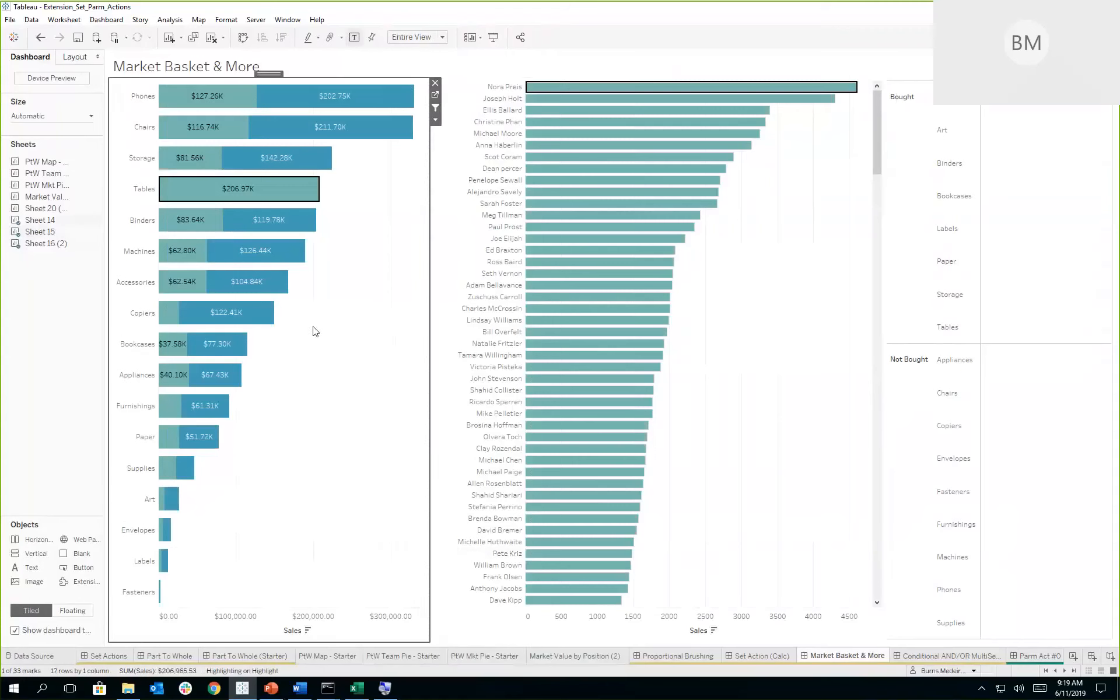
{"action": "left_click", "coordinate": [406, 322]}
{"action": "left_click", "coordinate": [560, 543]}
{"action": "left_click", "coordinate": [325, 366]}
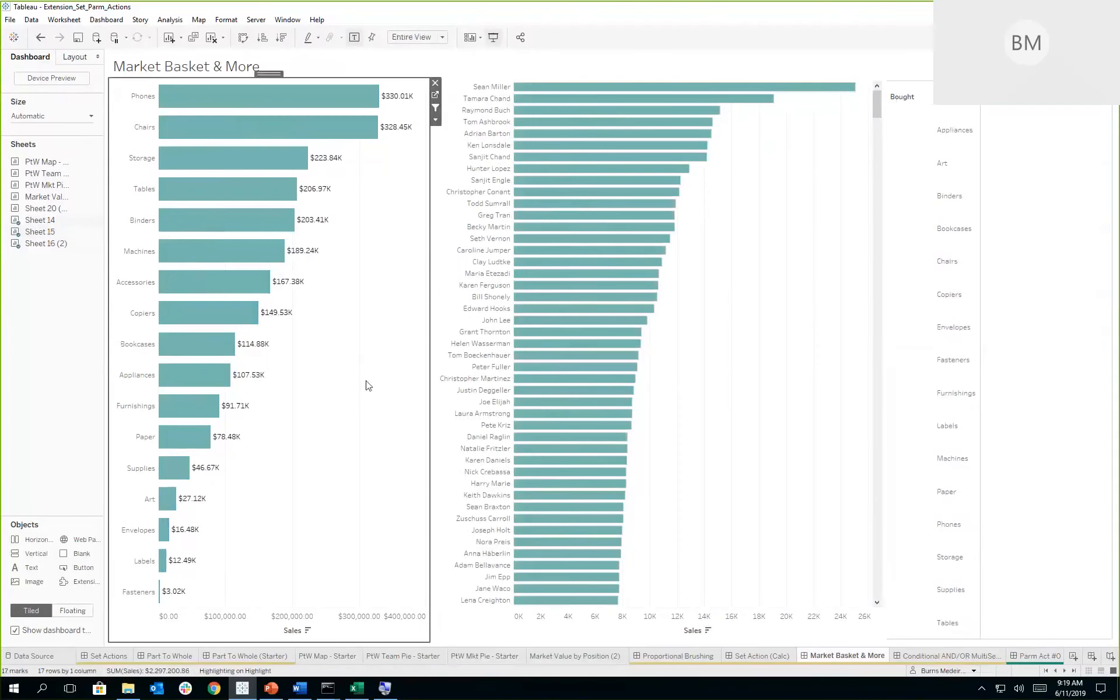
- Show the dashboard in presentation mode and select the Tables sub-category to compare its buyers' sales across the other sub-categories
{"action": "key", "text": "F11"}
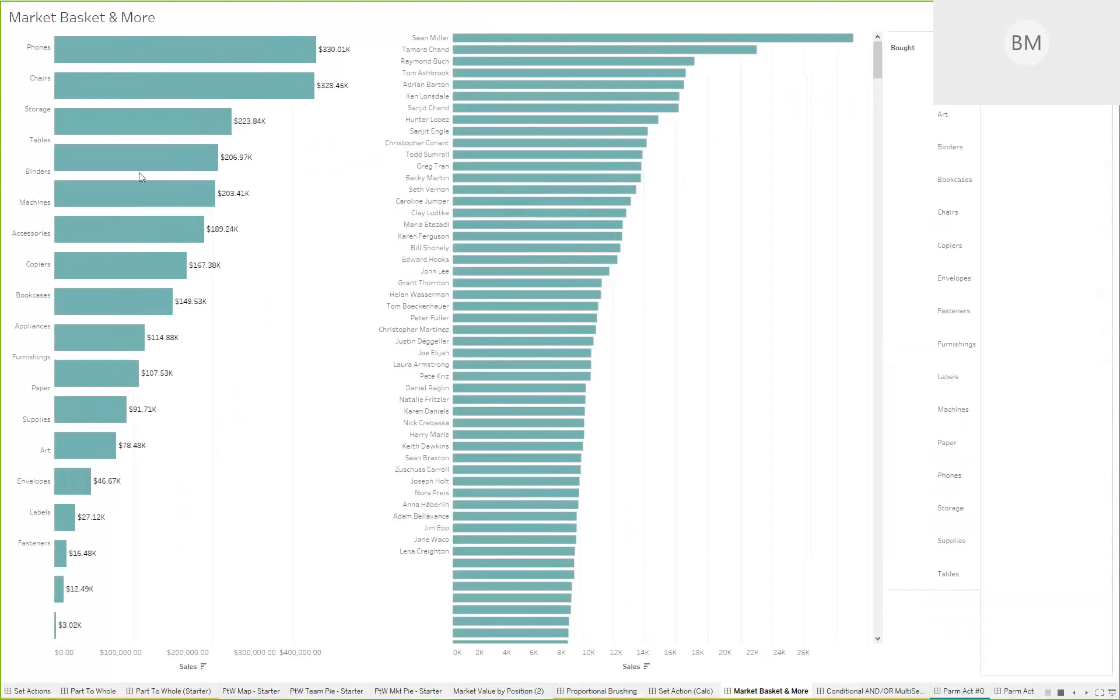
{"action": "left_click", "coordinate": [113, 169]}
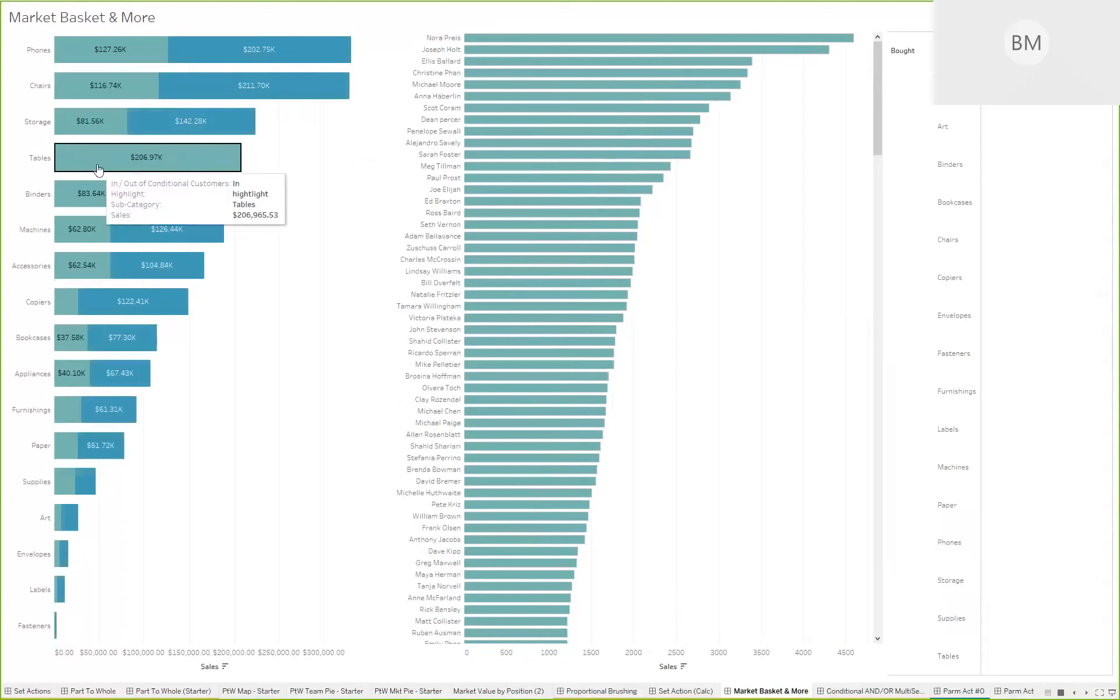
{"action": "mouse_move", "coordinate": [95, 95]}
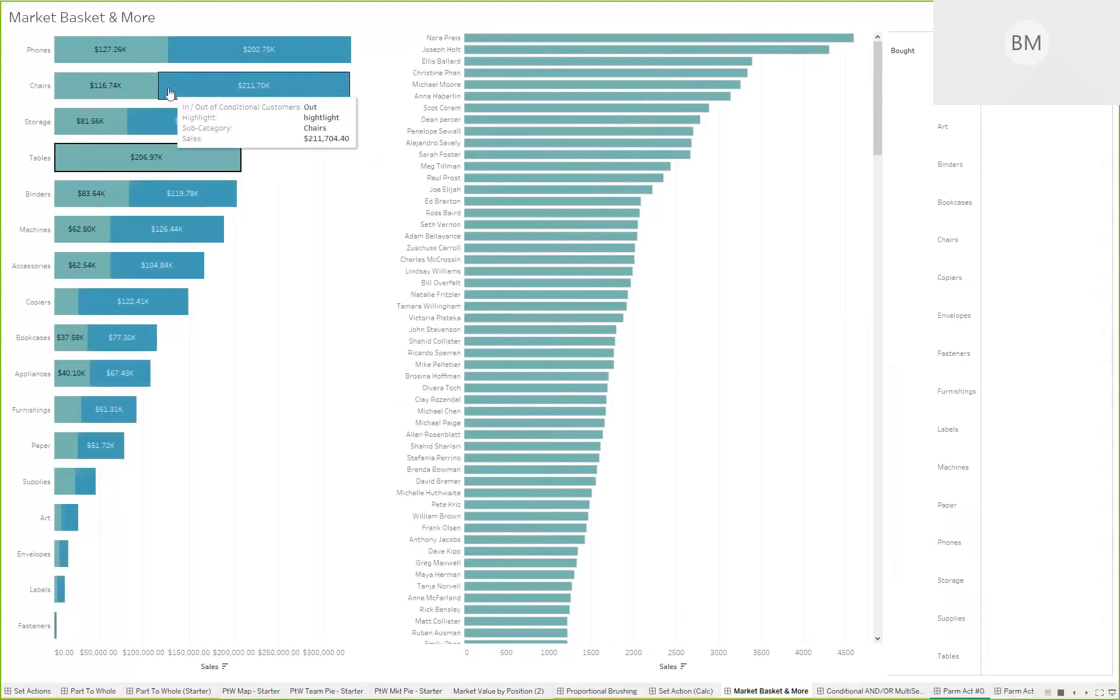
{"action": "mouse_move", "coordinate": [134, 159]}
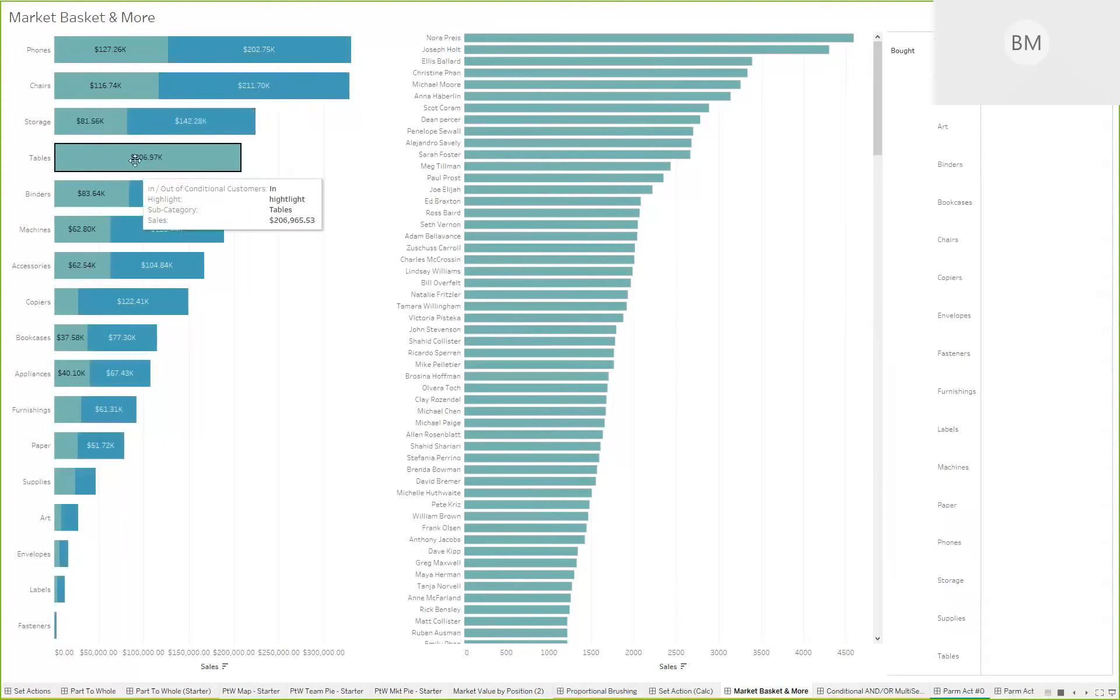
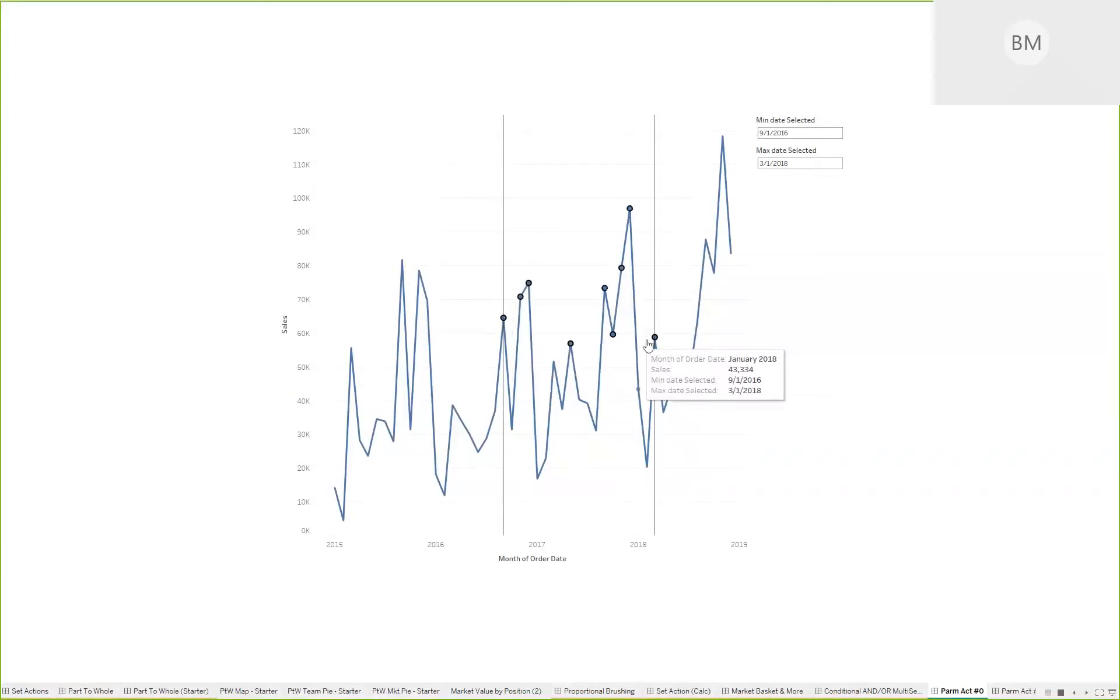
- Leave presentation mode and open the Sheet 20 (Exer) worksheet behind the Parm Act #0 (Exer) dashboard
{"action": "mouse_move", "coordinate": [656, 338]}
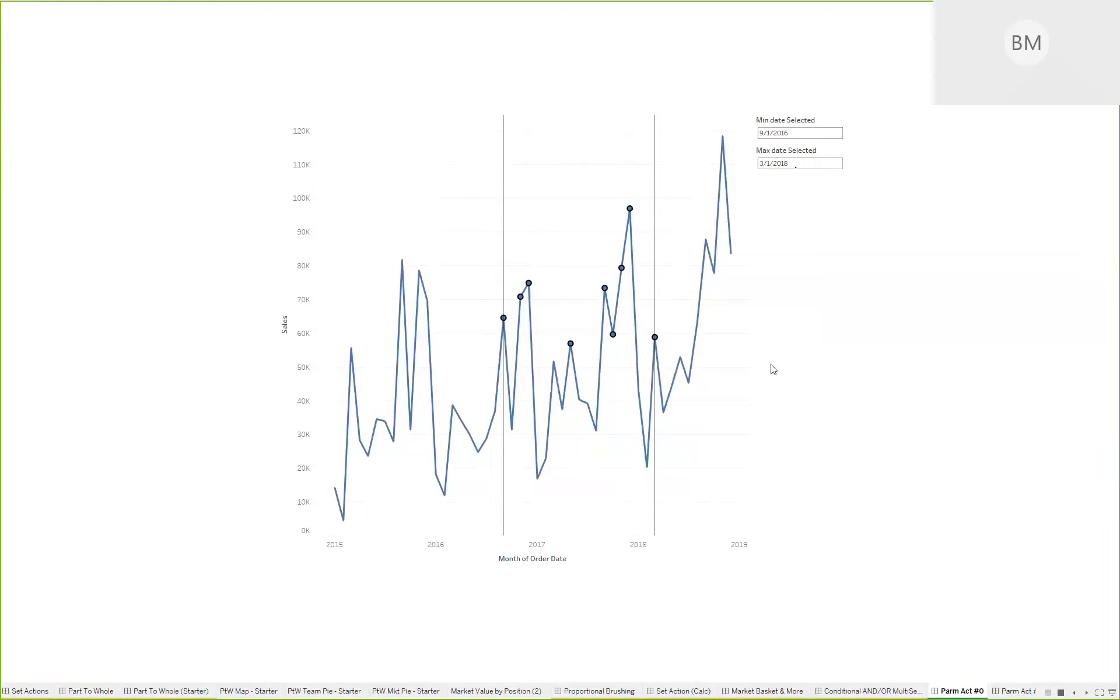
{"action": "key", "text": "Escape"}
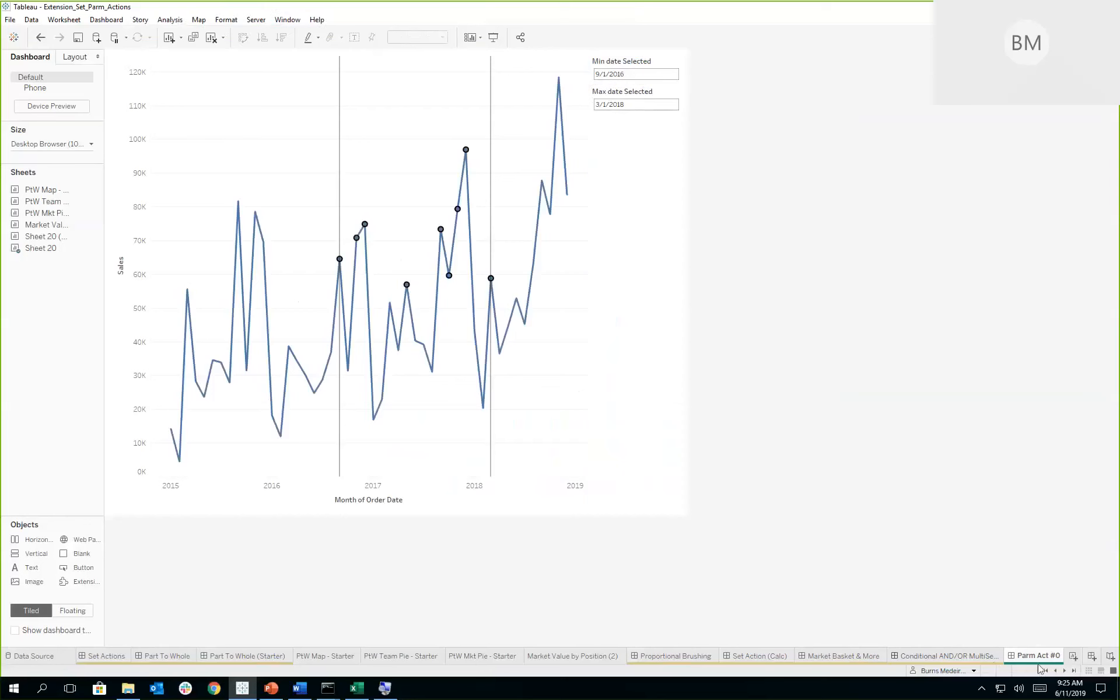
{"action": "left_click", "coordinate": [1065, 670]}
{"action": "left_click", "coordinate": [1065, 671]}
{"action": "left_click", "coordinate": [1065, 670]}
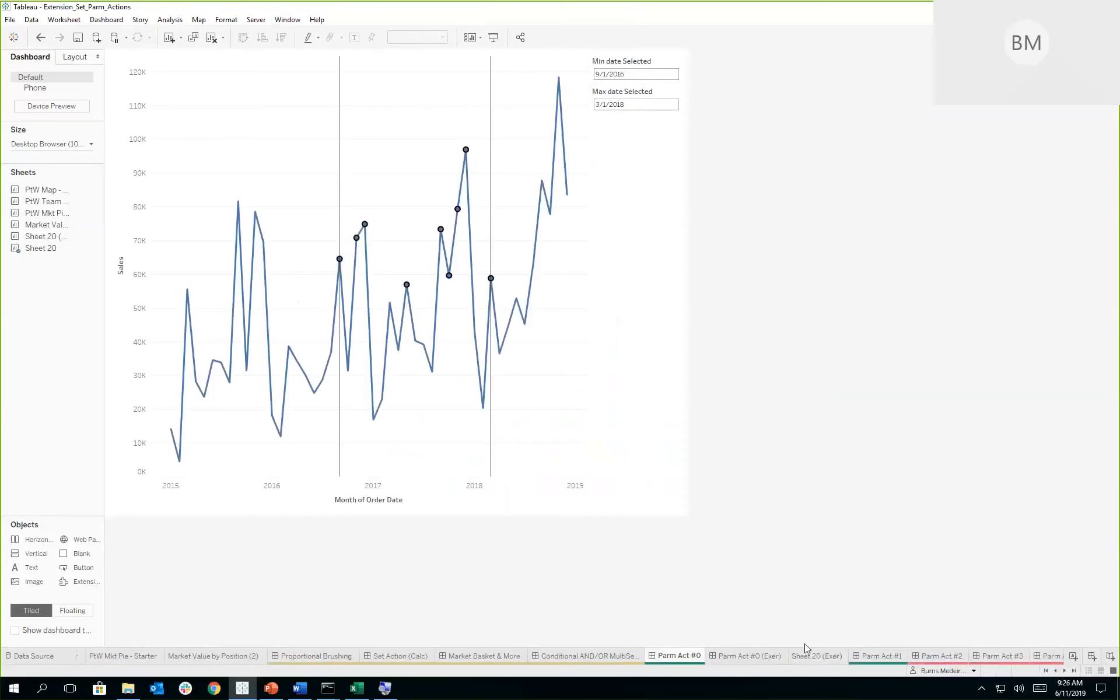
{"action": "left_click", "coordinate": [746, 657]}
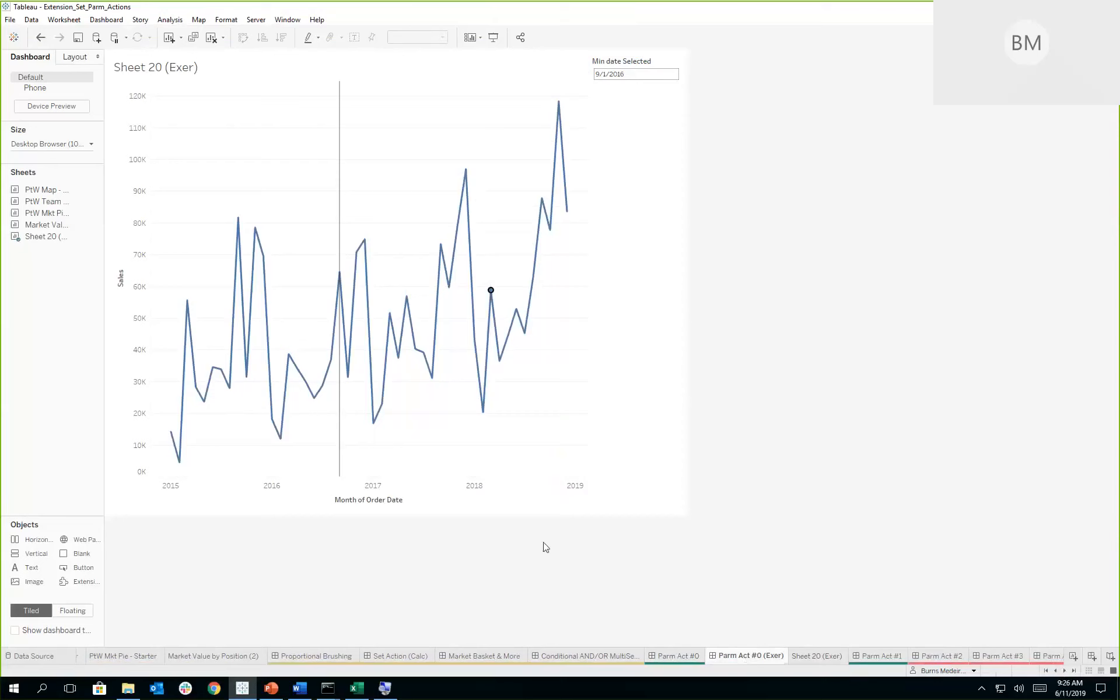
{"action": "left_click", "coordinate": [817, 656]}
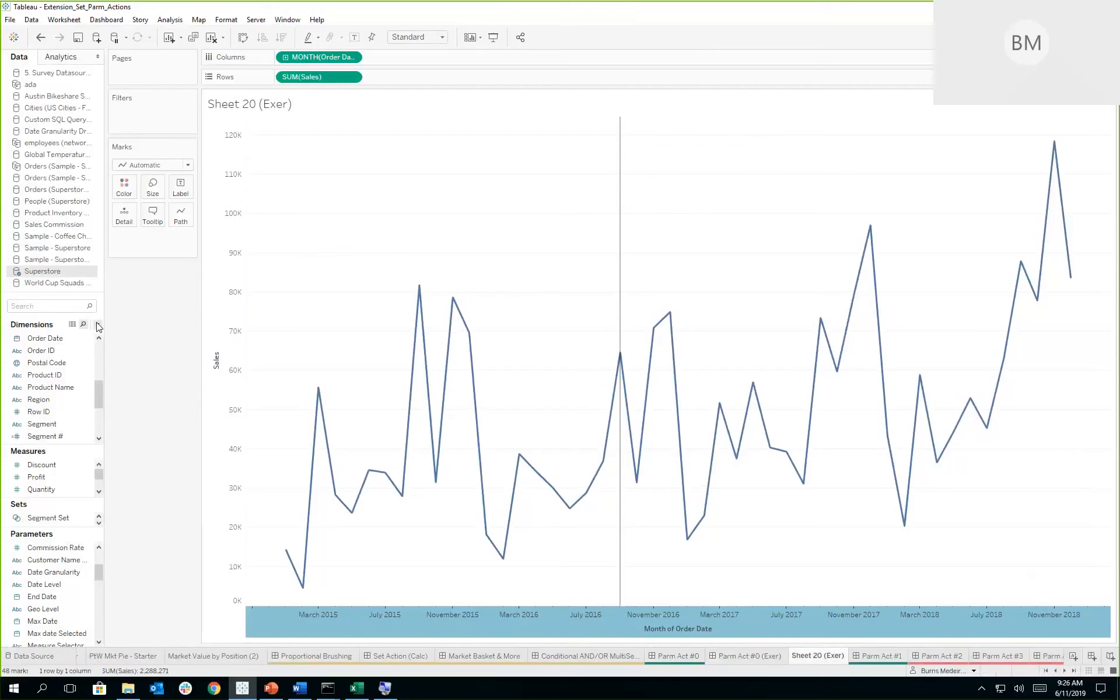
- Create a parameter named Select Max Date with the Date data type
{"action": "key", "text": "ctrl"}
{"action": "key", "text": "ctrl"}
{"action": "key", "text": "ctrl"}
{"action": "left_click", "coordinate": [98, 325]}
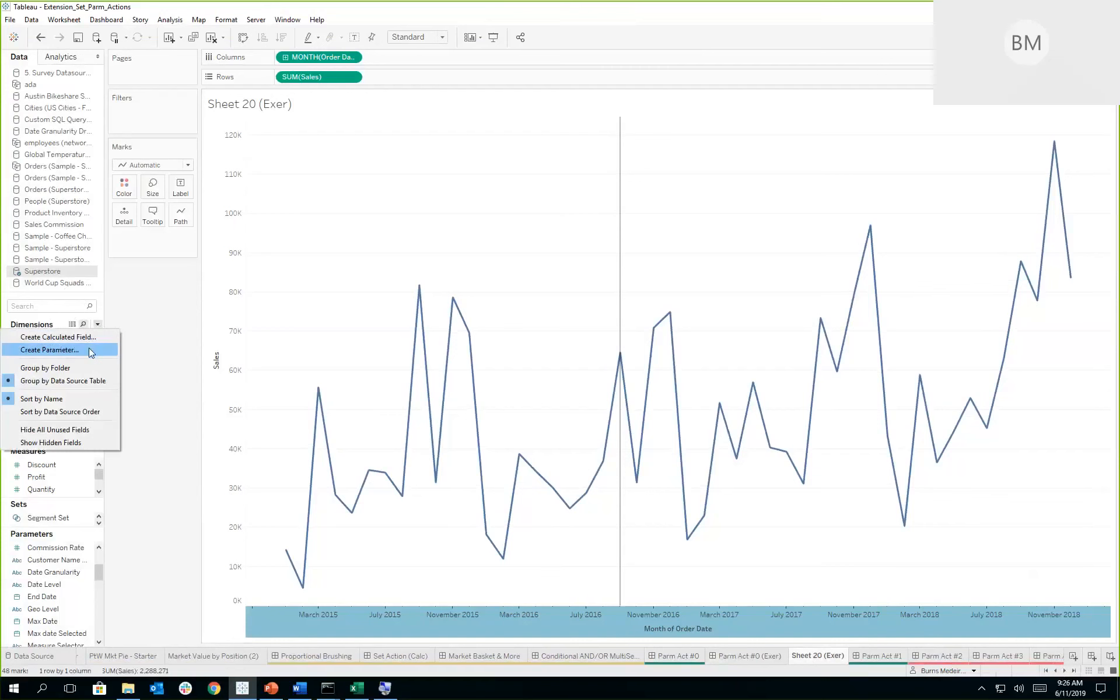
{"action": "left_click", "coordinate": [91, 350]}
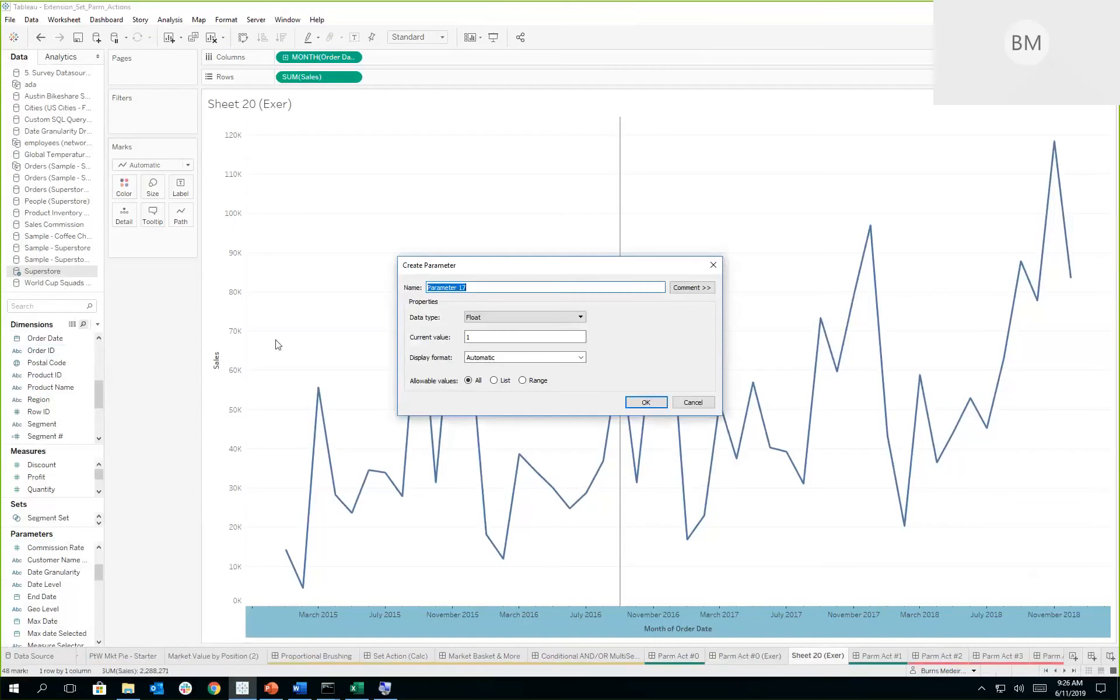
{"action": "key", "text": "BackSpace"}
{"action": "type", "text": "Select M"}
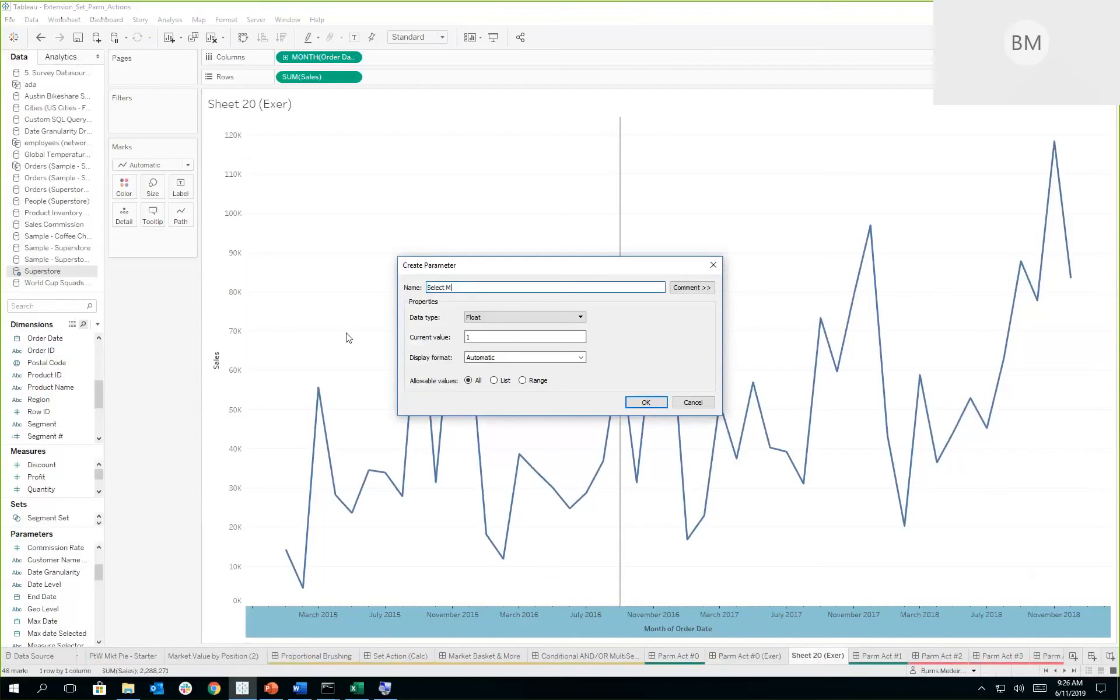
{"action": "type", "text": "ax Date"}
{"action": "left_click", "coordinate": [515, 318]}
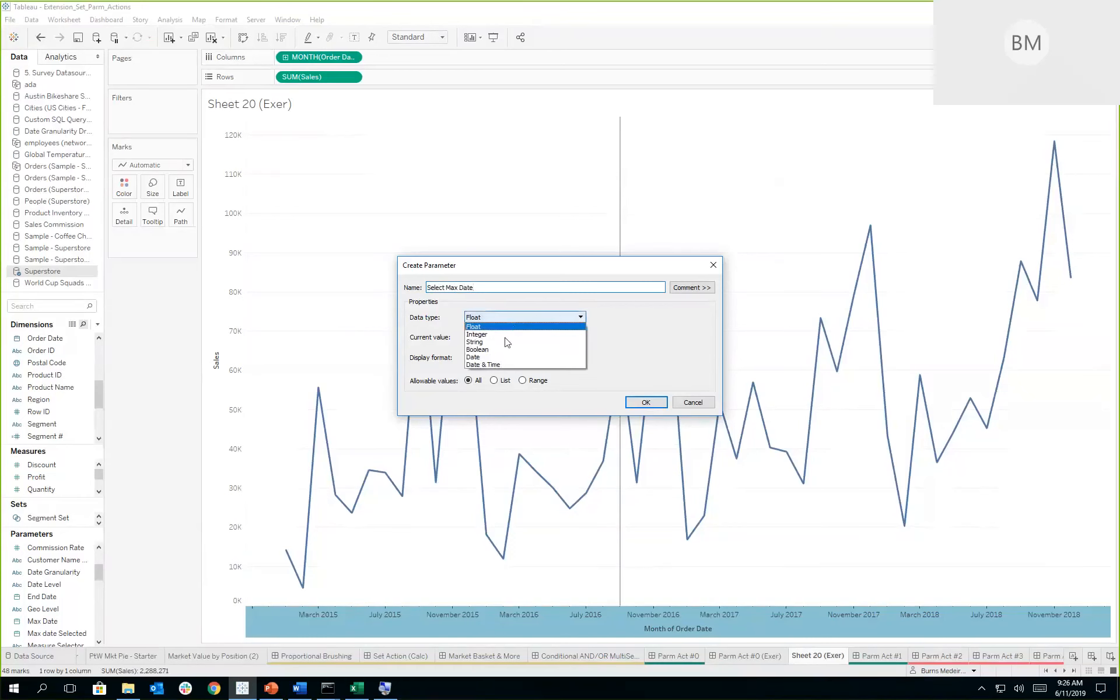
{"action": "left_click", "coordinate": [494, 358]}
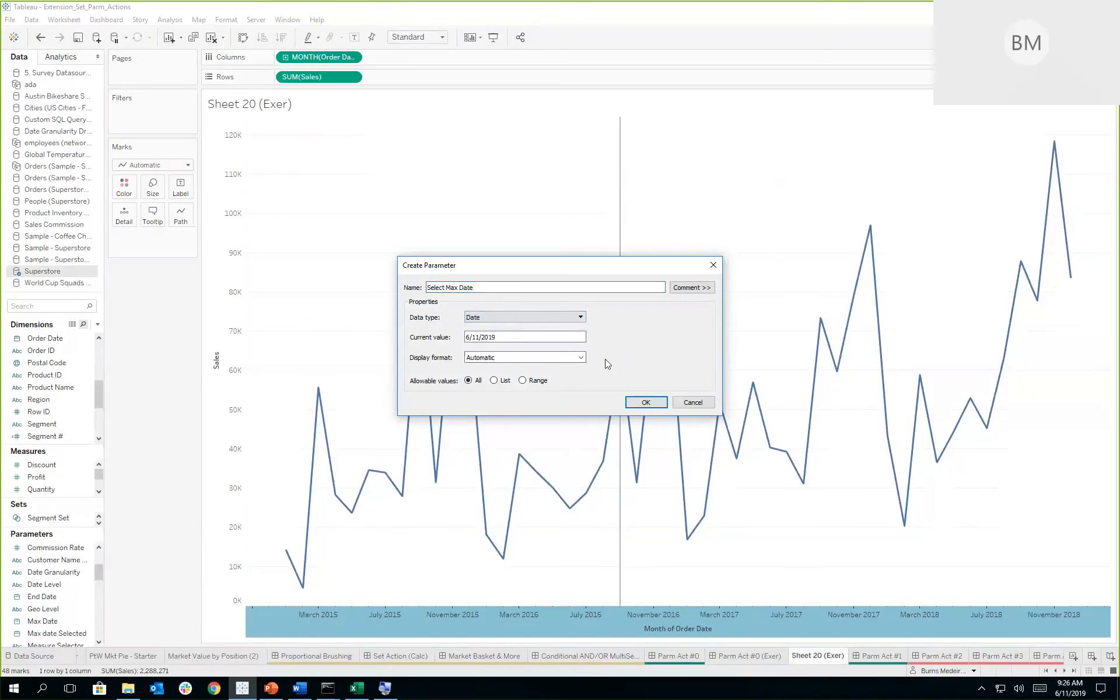
{"action": "left_click", "coordinate": [646, 402]}
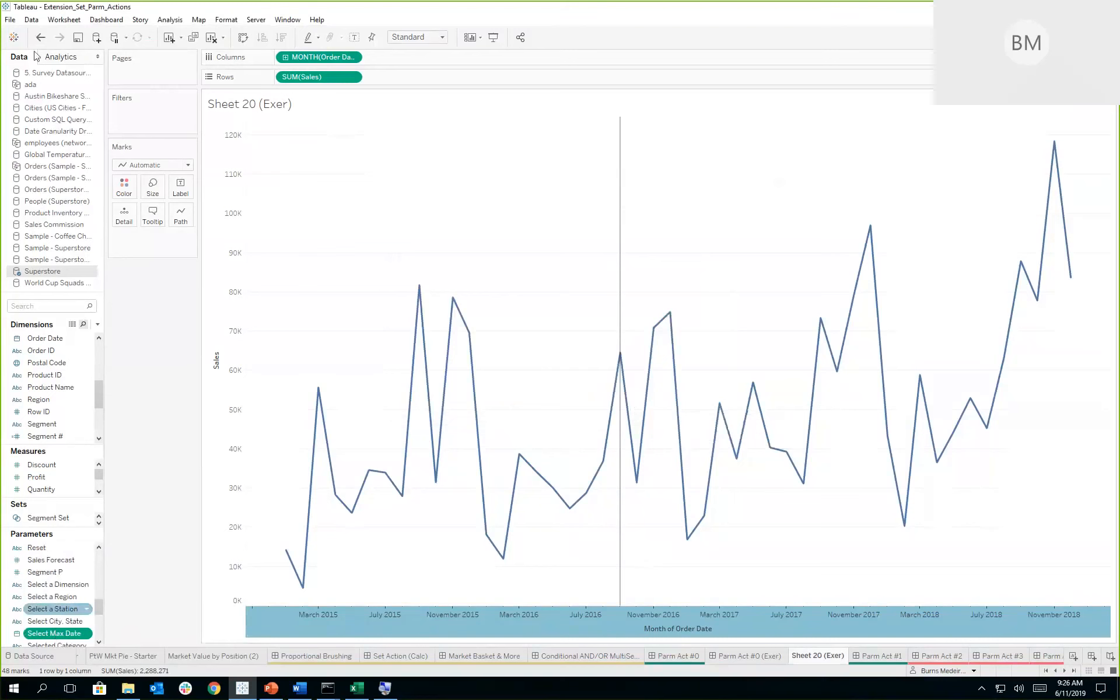
- Add an entire-table reference line on the Order Date axis using the Select Max Date parameter, with label and tooltip set to None
{"action": "left_click", "coordinate": [58, 60]}
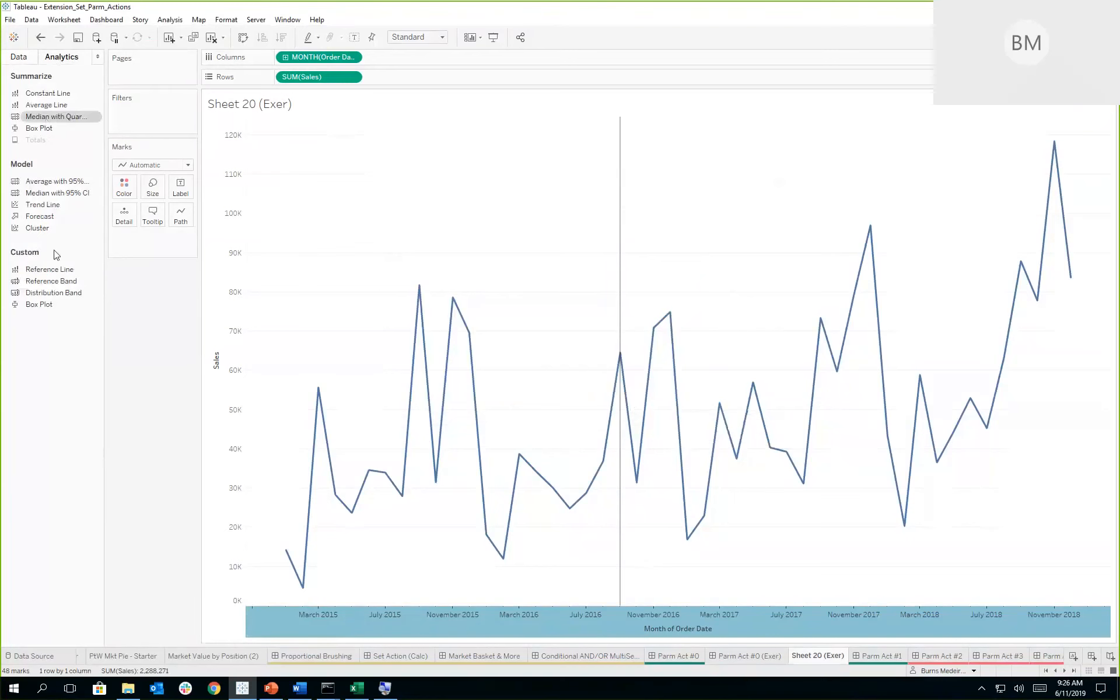
{"action": "left_click_drag", "start_coordinate": [53, 272], "coordinate": [304, 180]}
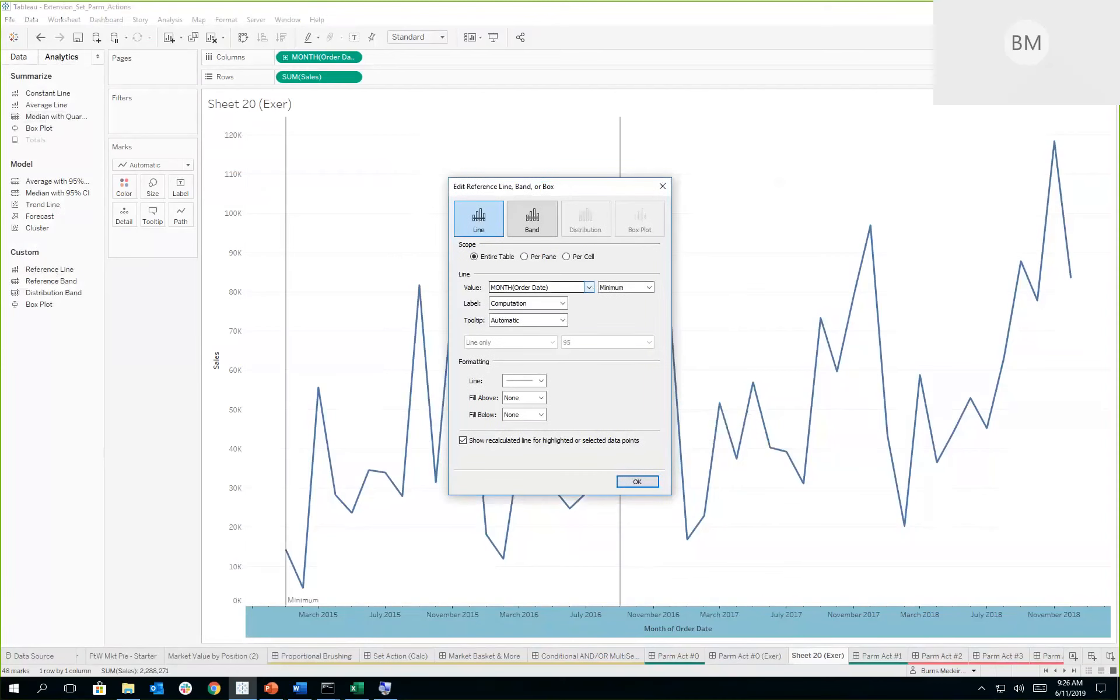
{"action": "left_click", "coordinate": [589, 288]}
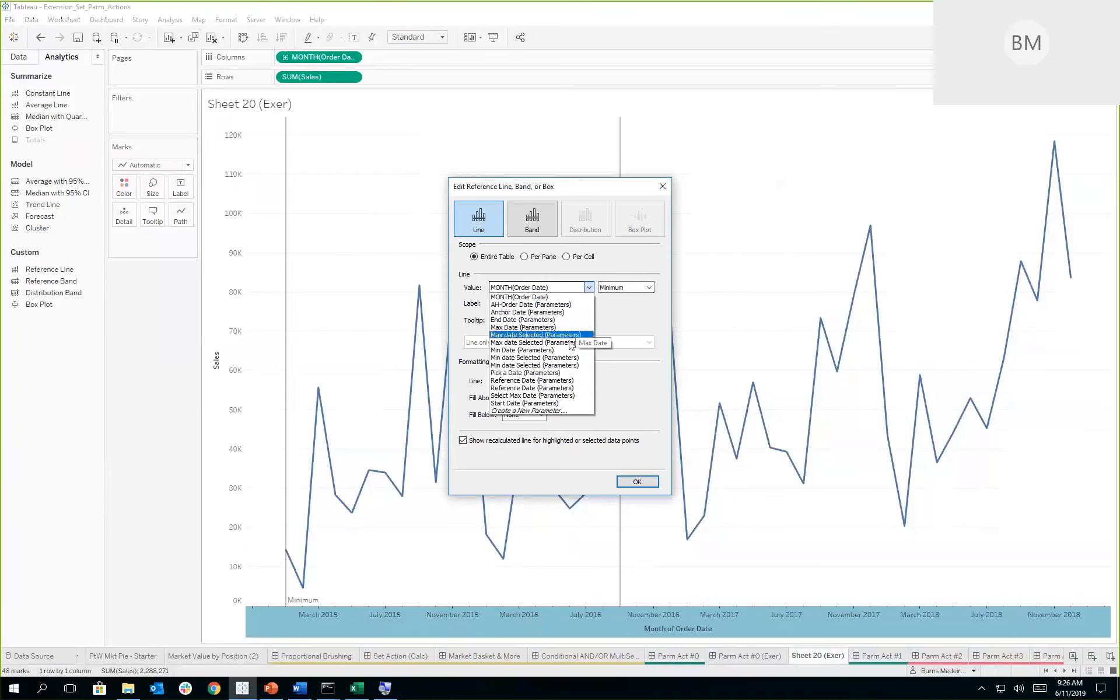
{"action": "left_click", "coordinate": [563, 397]}
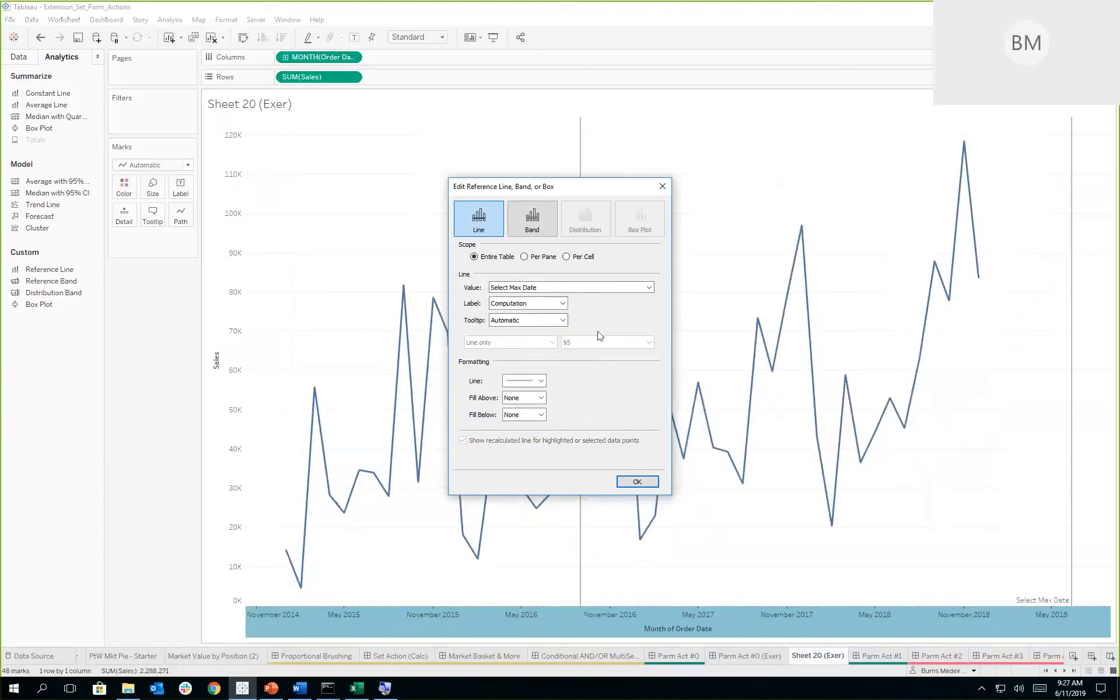
{"action": "left_click", "coordinate": [562, 304]}
{"action": "left_click", "coordinate": [543, 321]}
{"action": "left_click", "coordinate": [539, 305]}
{"action": "left_click", "coordinate": [527, 314]}
{"action": "left_click", "coordinate": [525, 320]}
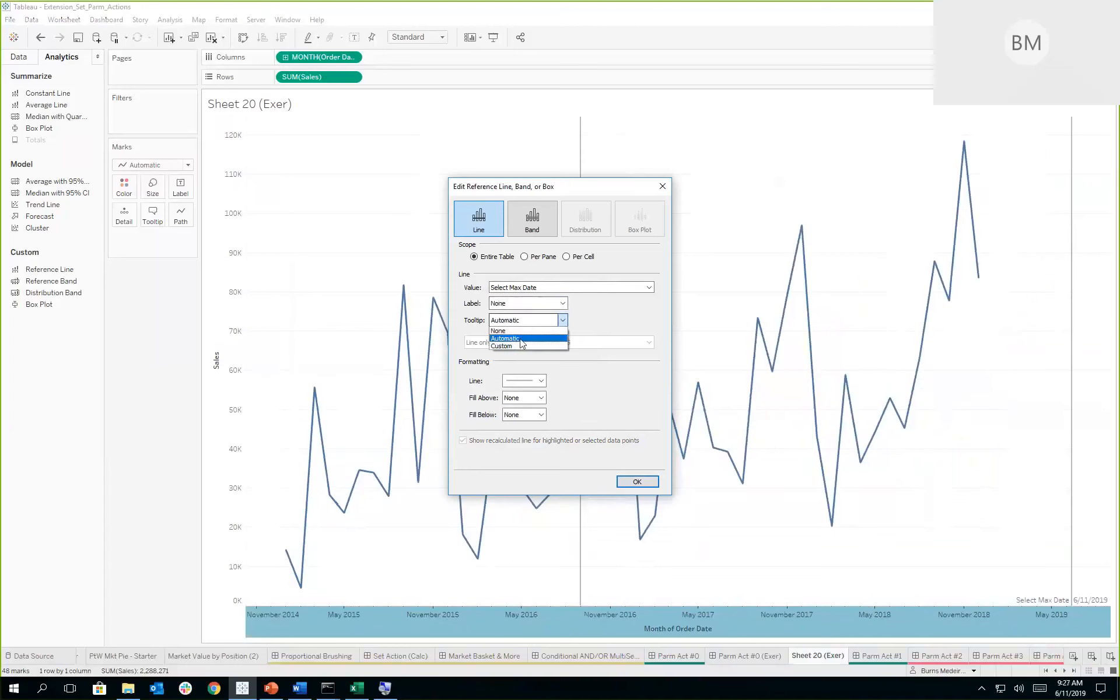
{"action": "left_click", "coordinate": [521, 332]}
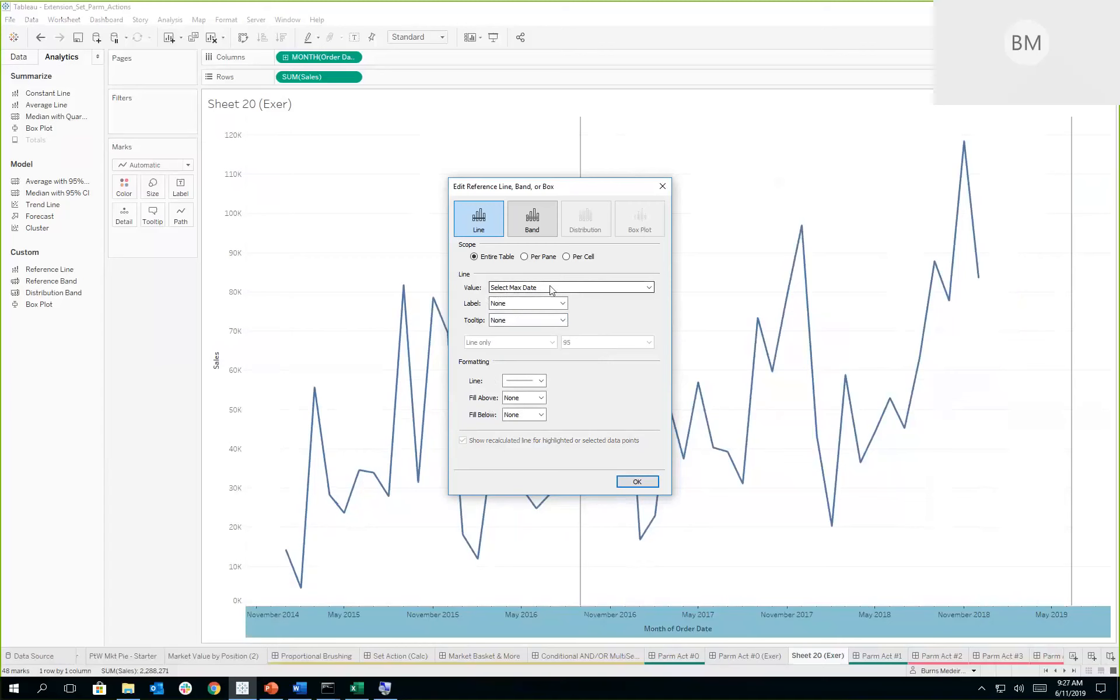
{"action": "left_click", "coordinate": [644, 481]}
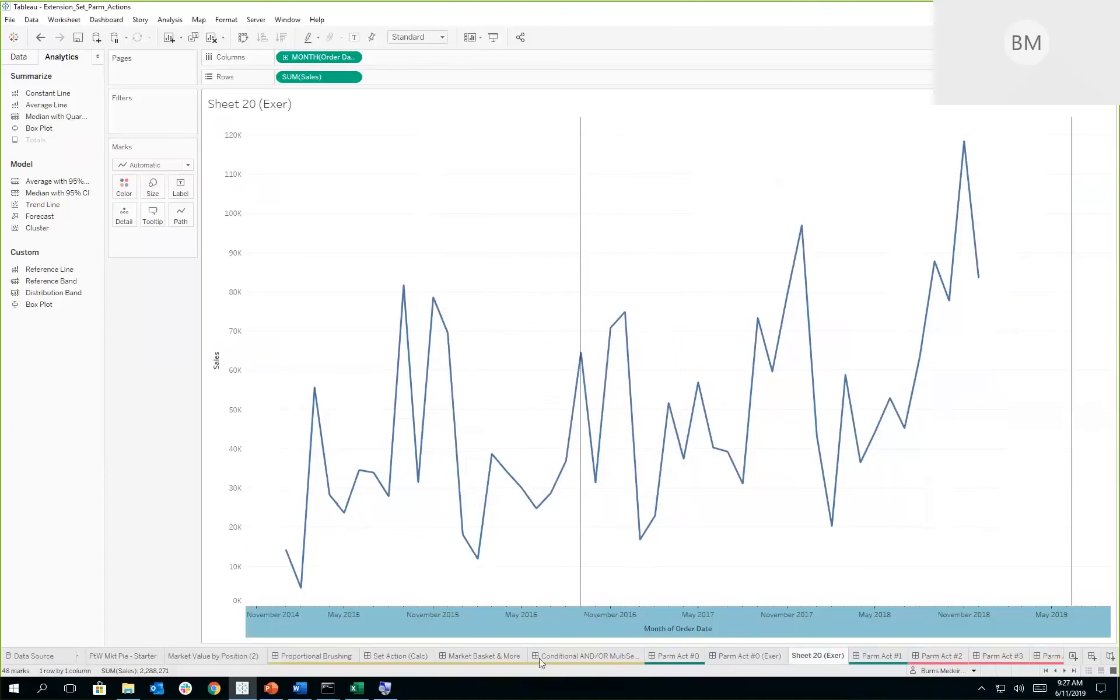
- Show the Select Max Date parameter control on the Parm Act #0 (Exer) dashboard and clear the chart's selected mark
{"action": "left_click", "coordinate": [686, 654]}
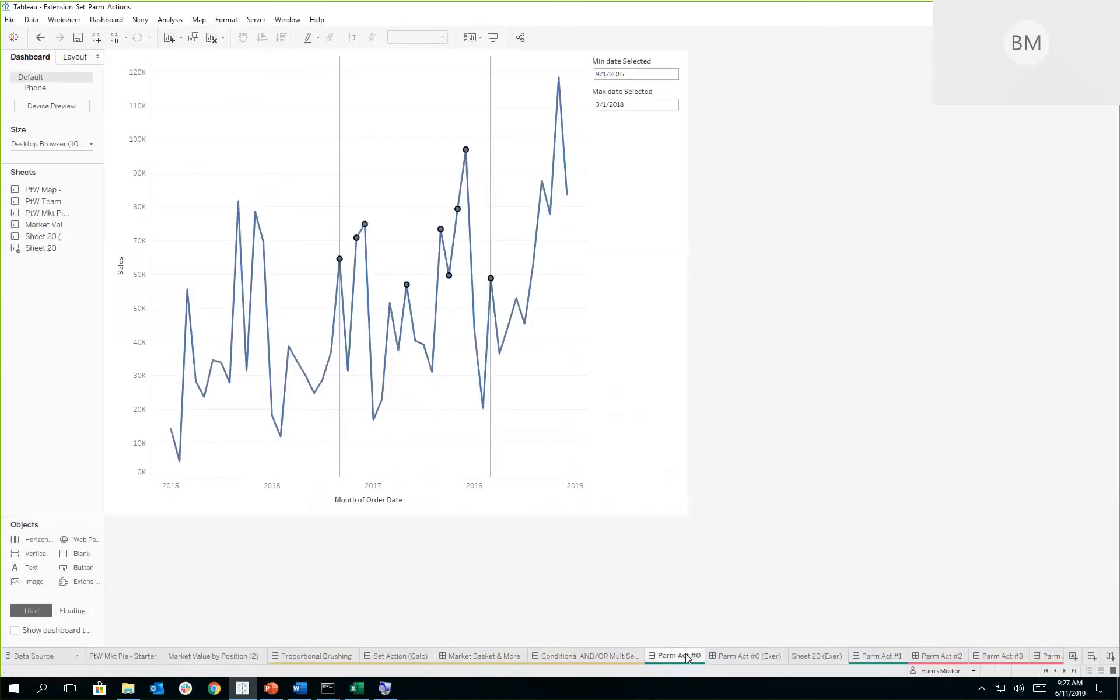
{"action": "left_click", "coordinate": [739, 657]}
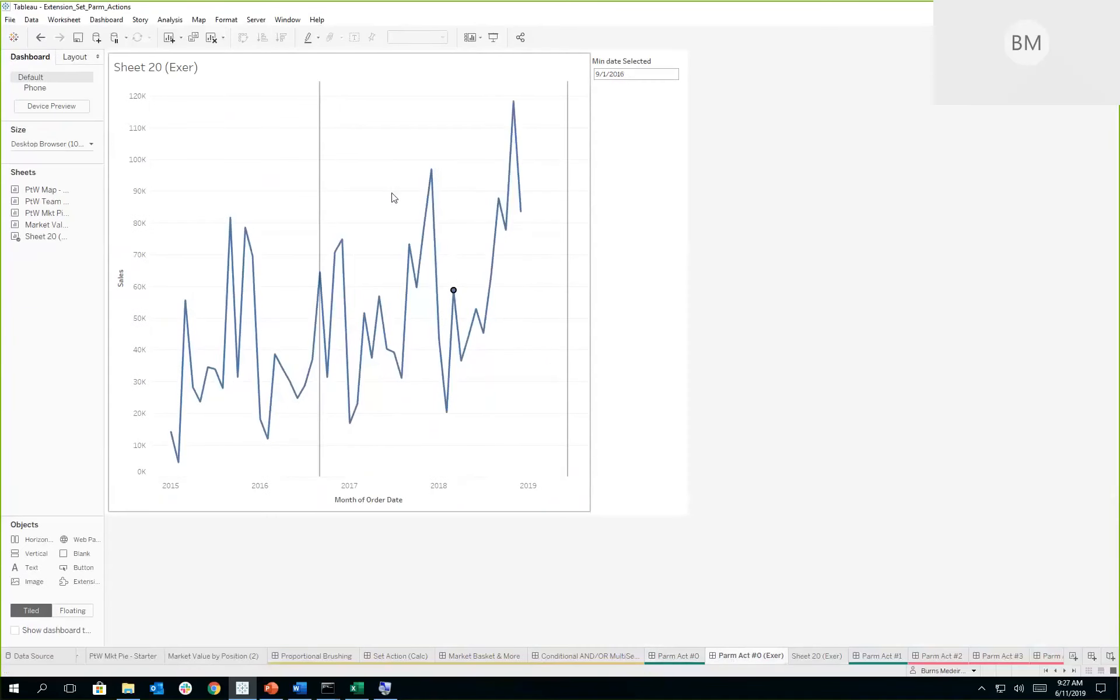
{"action": "left_click", "coordinate": [469, 168]}
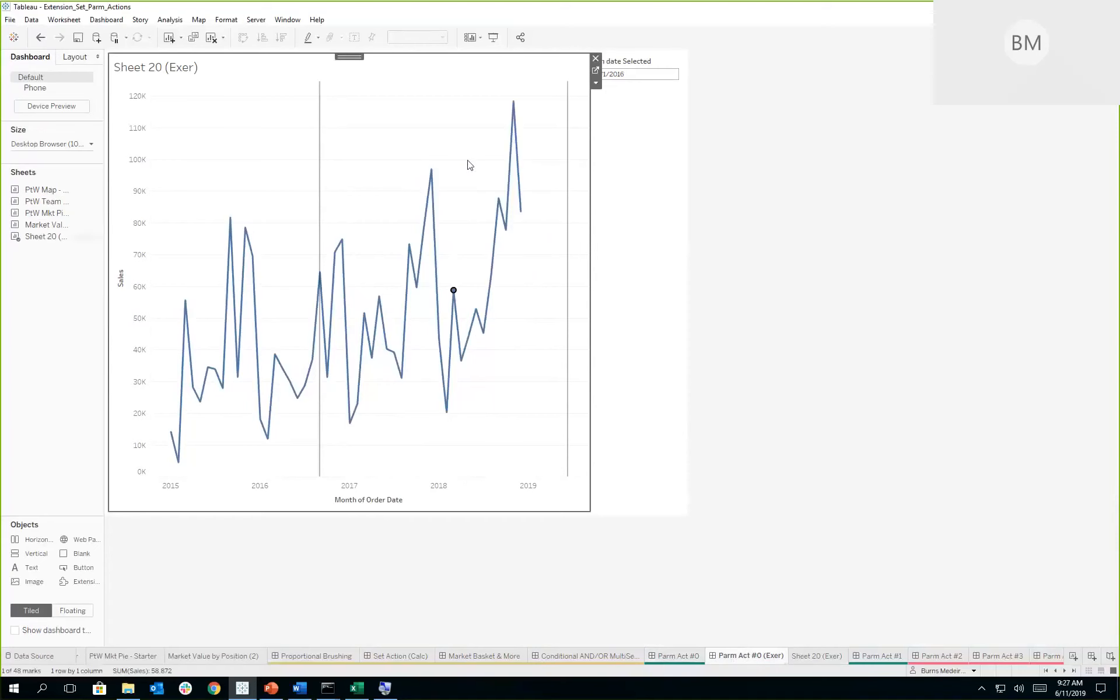
{"action": "left_click", "coordinate": [596, 85]}
{"action": "mouse_move", "coordinate": [628, 195]}
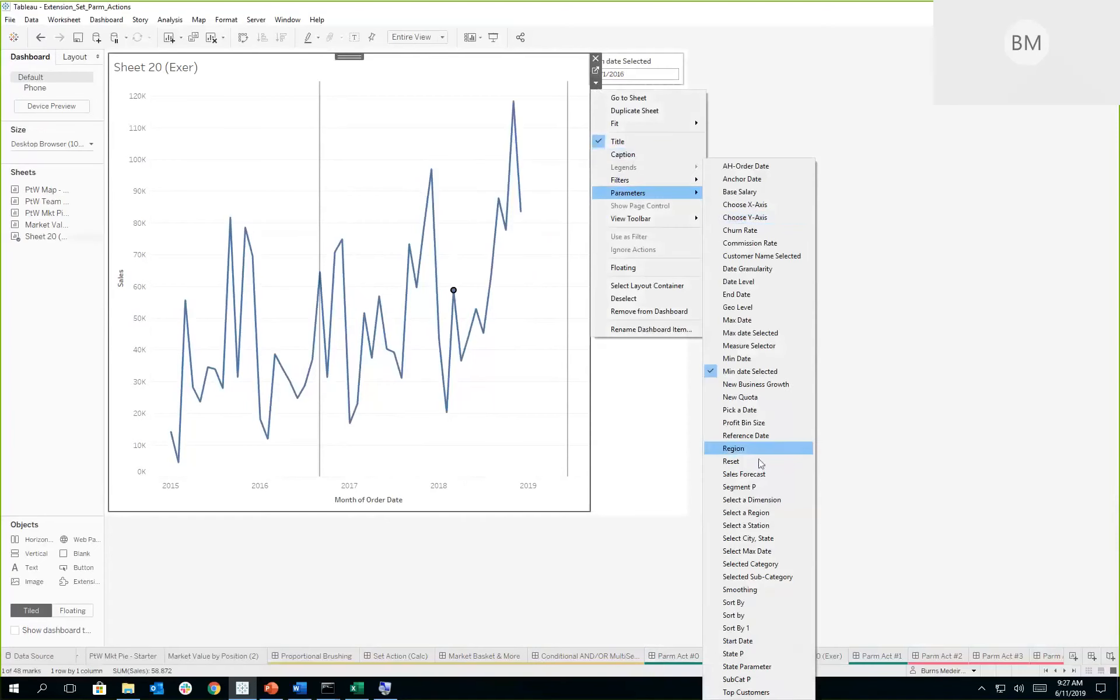
{"action": "left_click", "coordinate": [766, 553]}
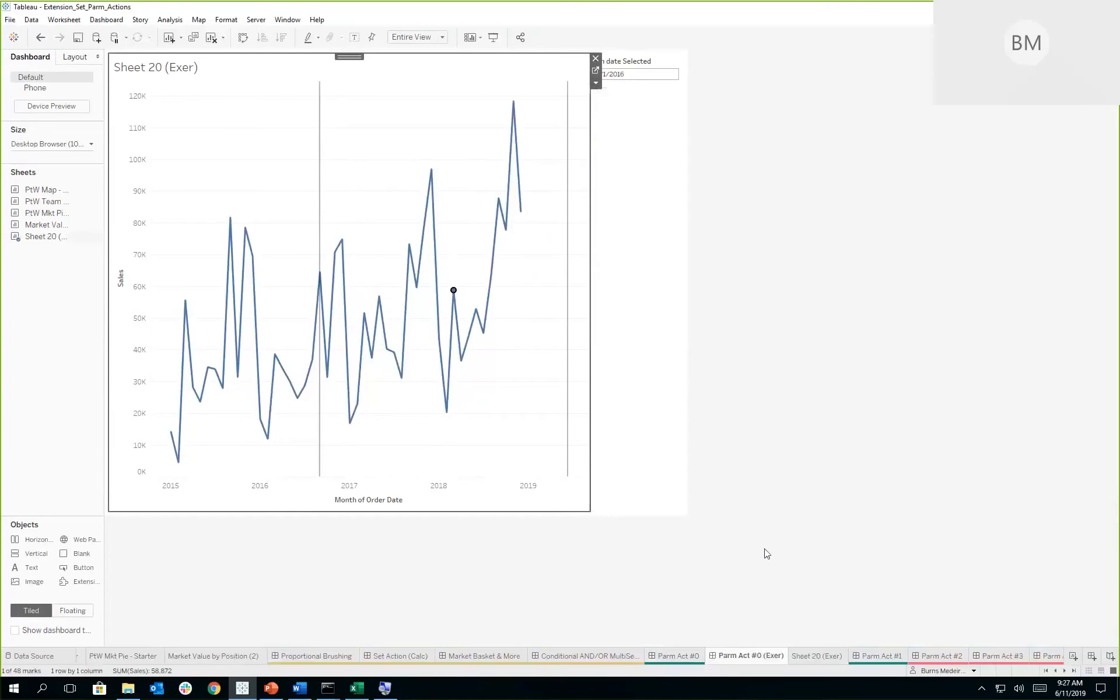
{"action": "left_click", "coordinate": [237, 161]}
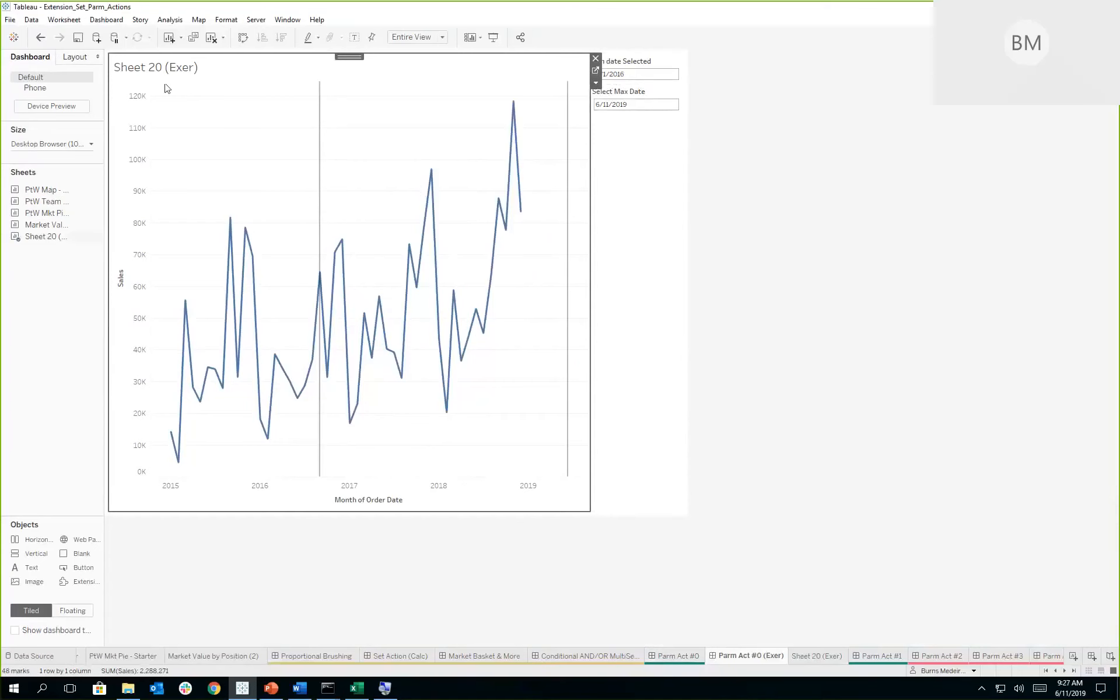
- Add a change-parameter action on the Parm Act #0 (Exer) dashboard, run on Select from Sheet 20 (Exer), targeting Select Max Date
{"action": "left_click", "coordinate": [107, 20]}
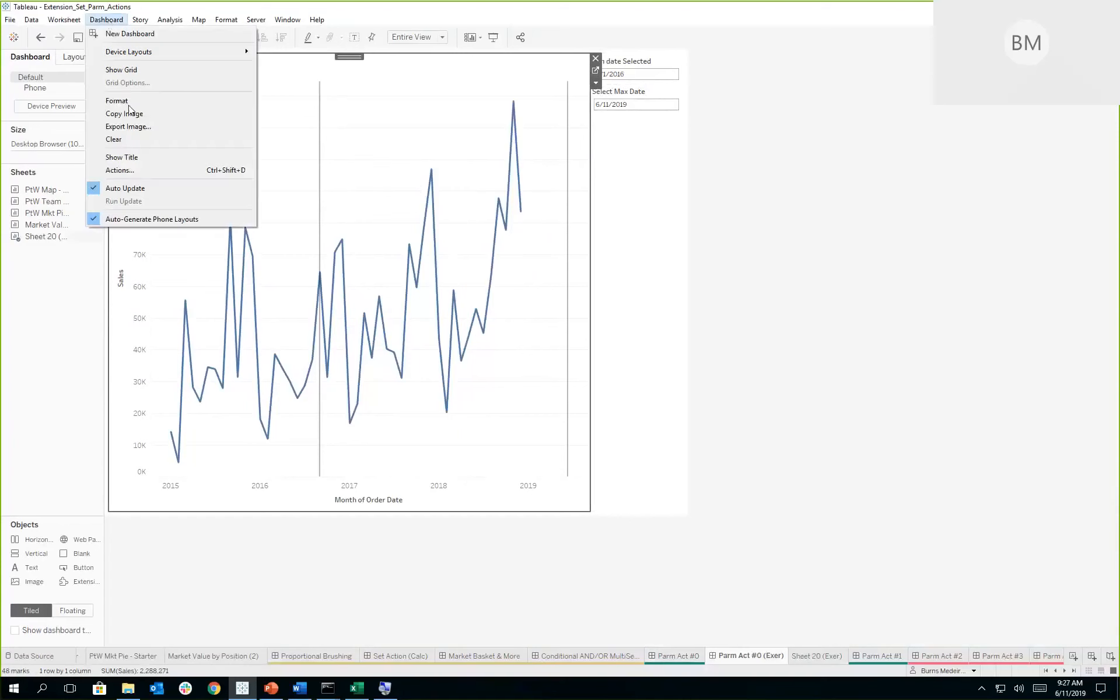
{"action": "left_click", "coordinate": [149, 166]}
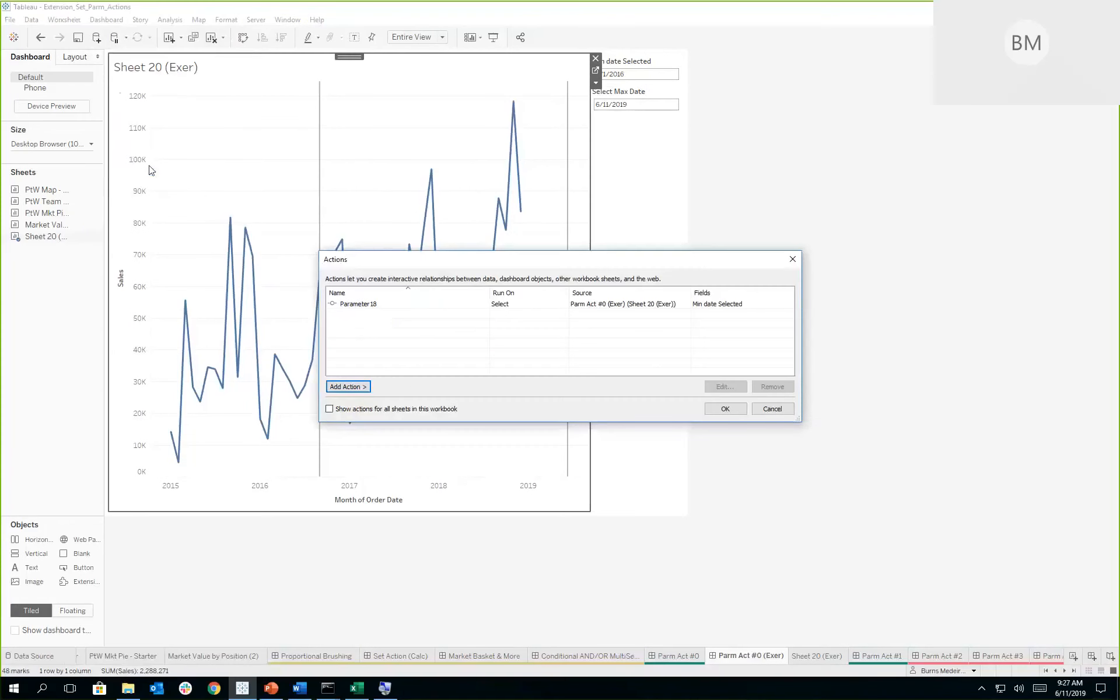
{"action": "left_click", "coordinate": [365, 389]}
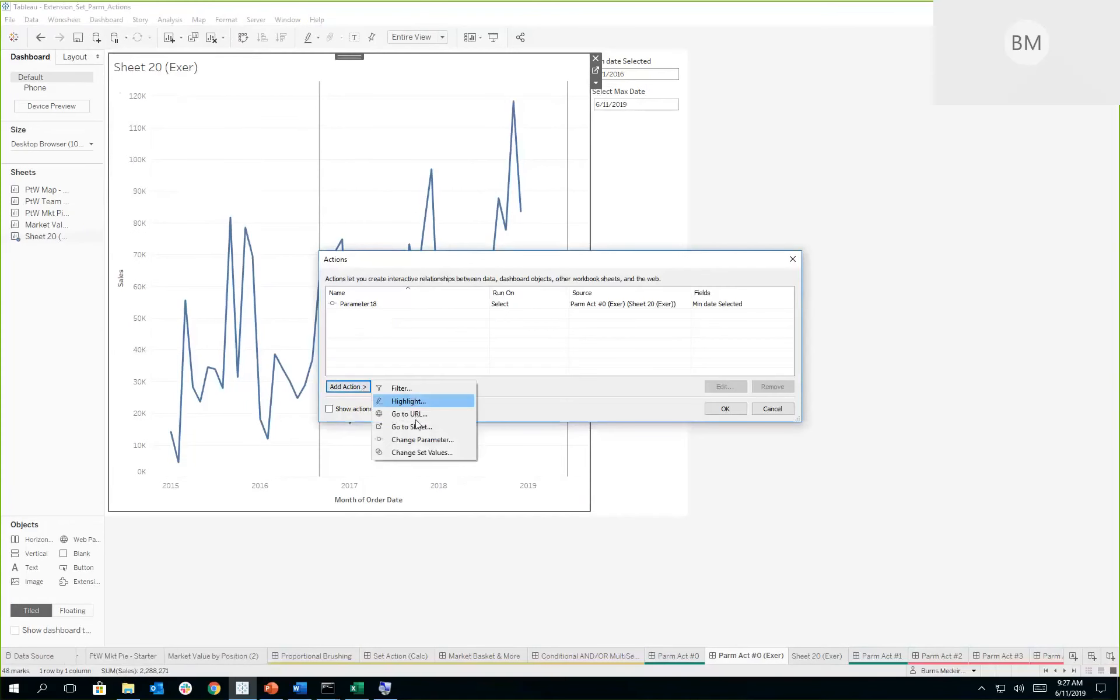
{"action": "left_click", "coordinate": [418, 441]}
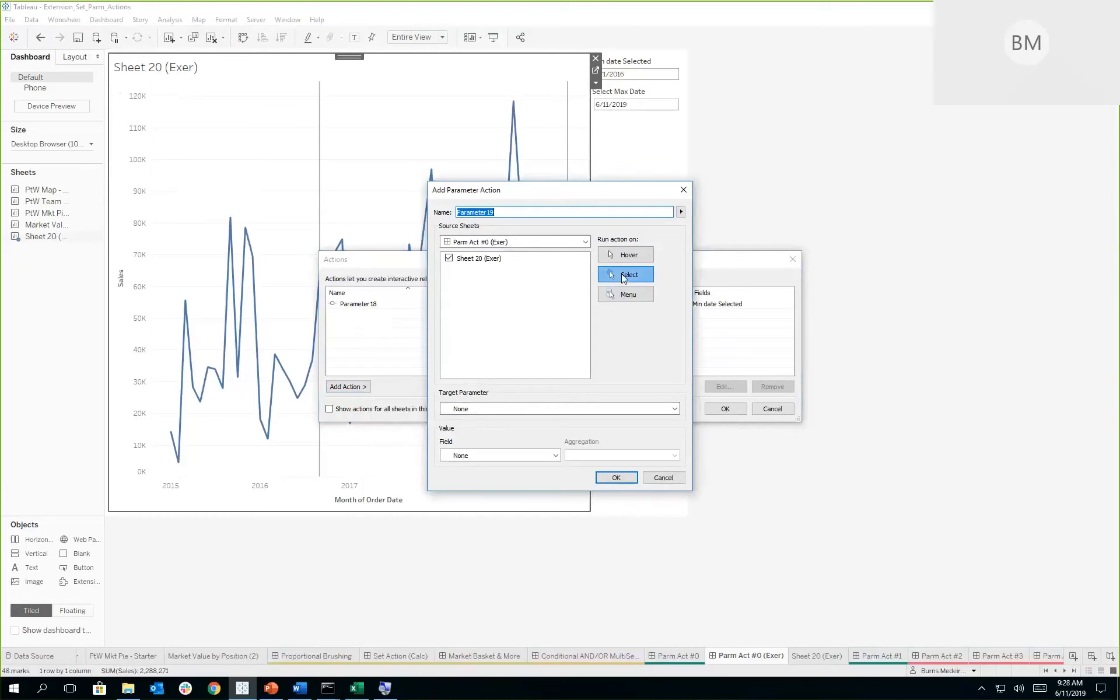
{"action": "left_click", "coordinate": [561, 408]}
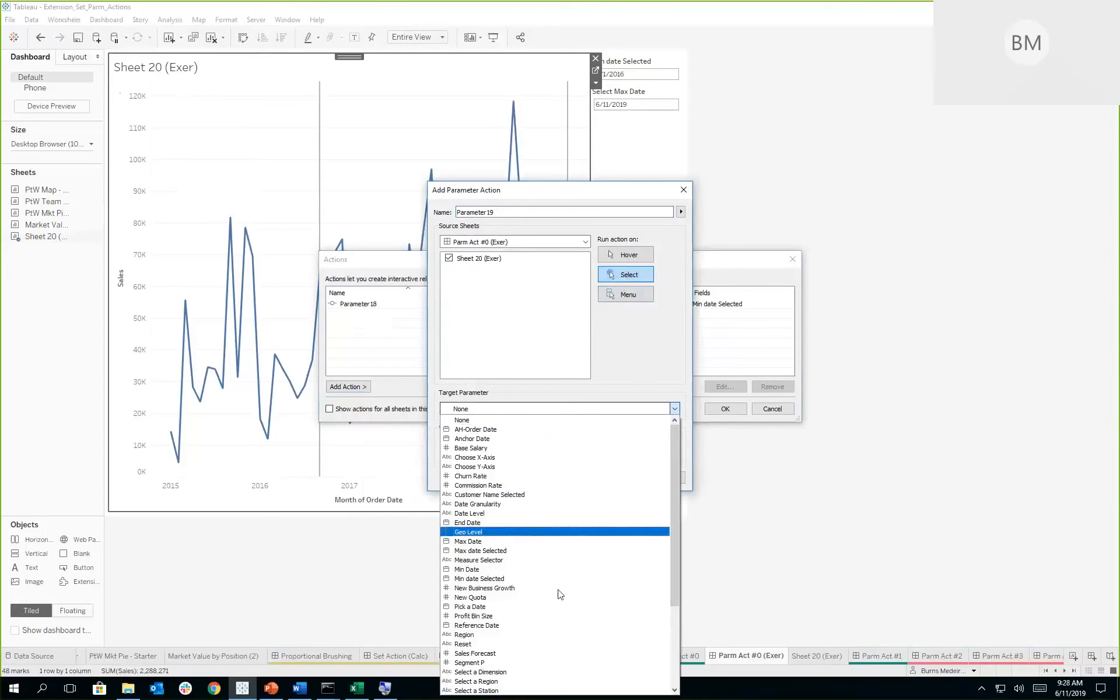
{"action": "scroll", "coordinate": [547, 618], "scroll_direction": "down", "scroll_amount": 4}
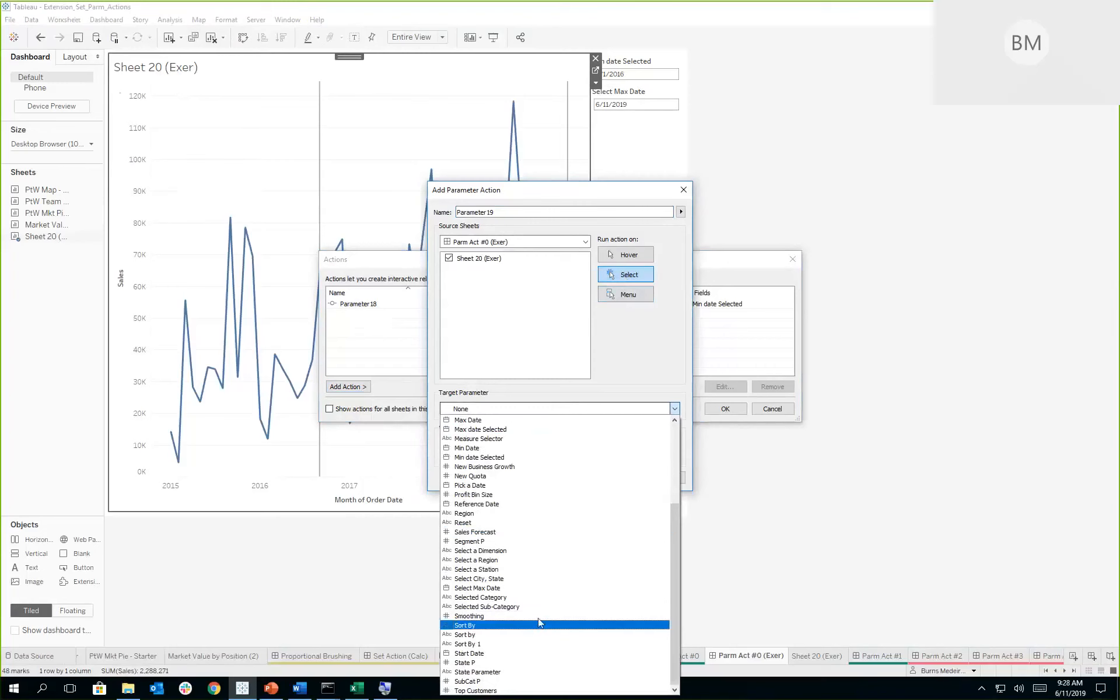
{"action": "left_click", "coordinate": [521, 588]}
- Set the action's value to the MONTH(Order Date) field with Maximum aggregation and save the dashboard actions
{"action": "left_click", "coordinate": [554, 455]}
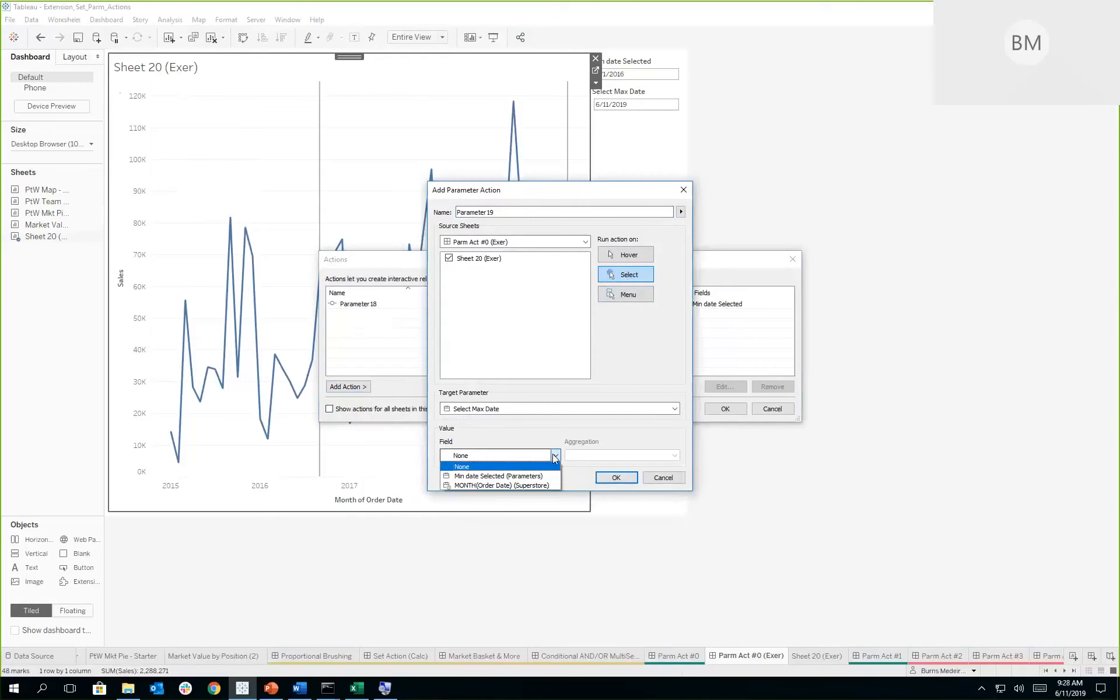
{"action": "left_click", "coordinate": [510, 485]}
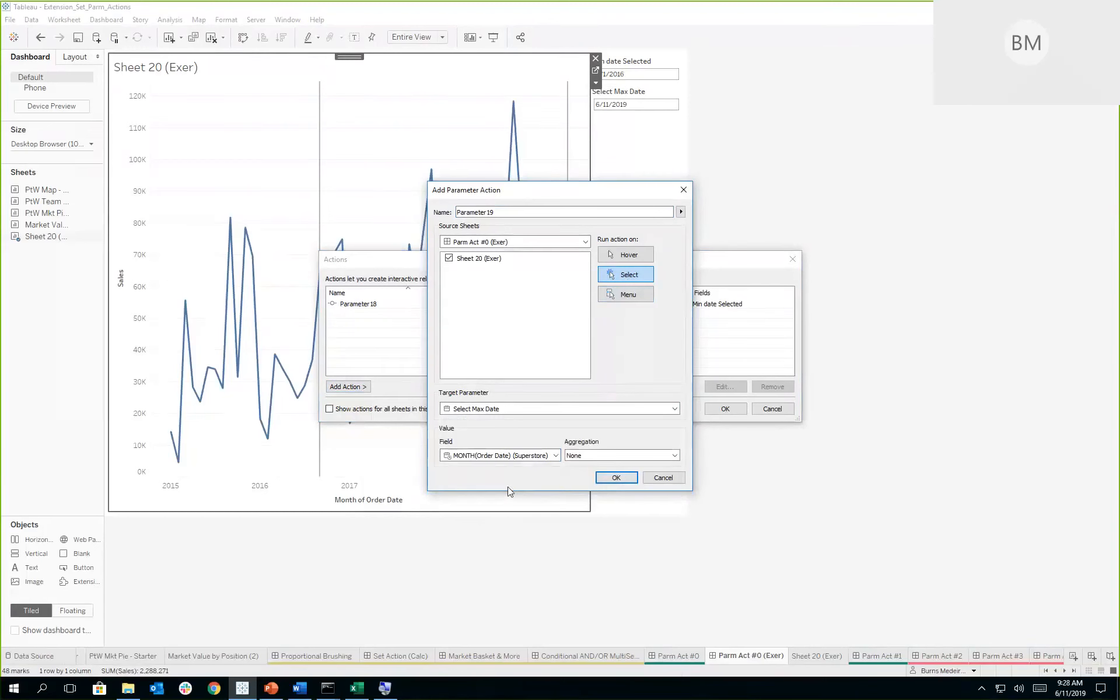
{"action": "left_click", "coordinate": [674, 455]}
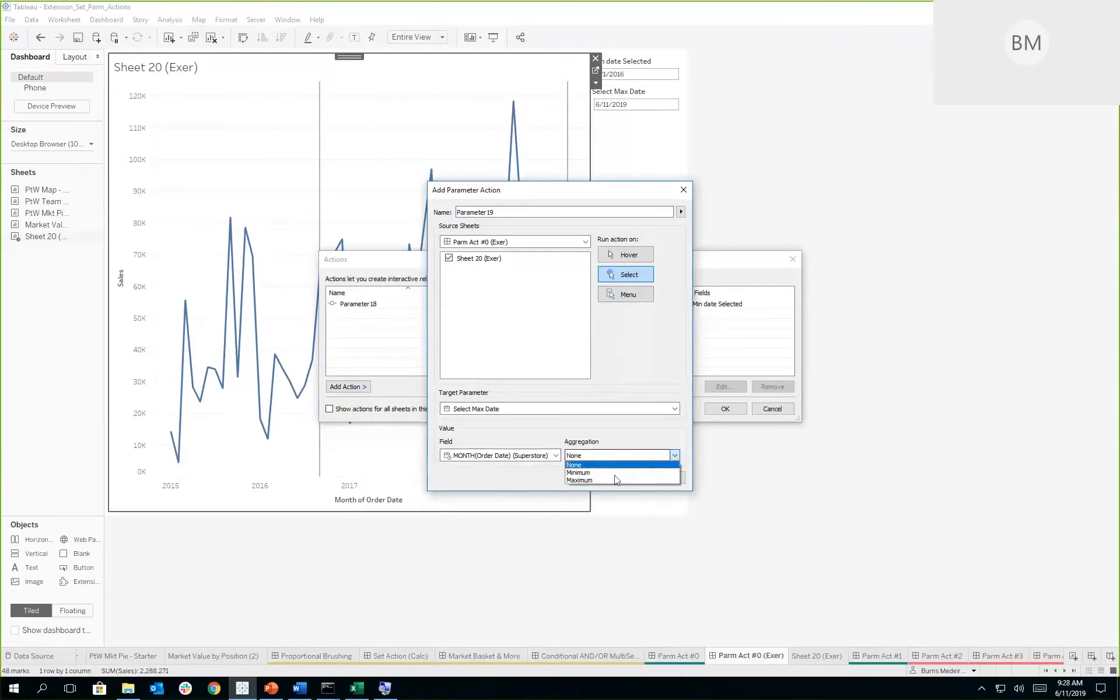
{"action": "left_click", "coordinate": [610, 480]}
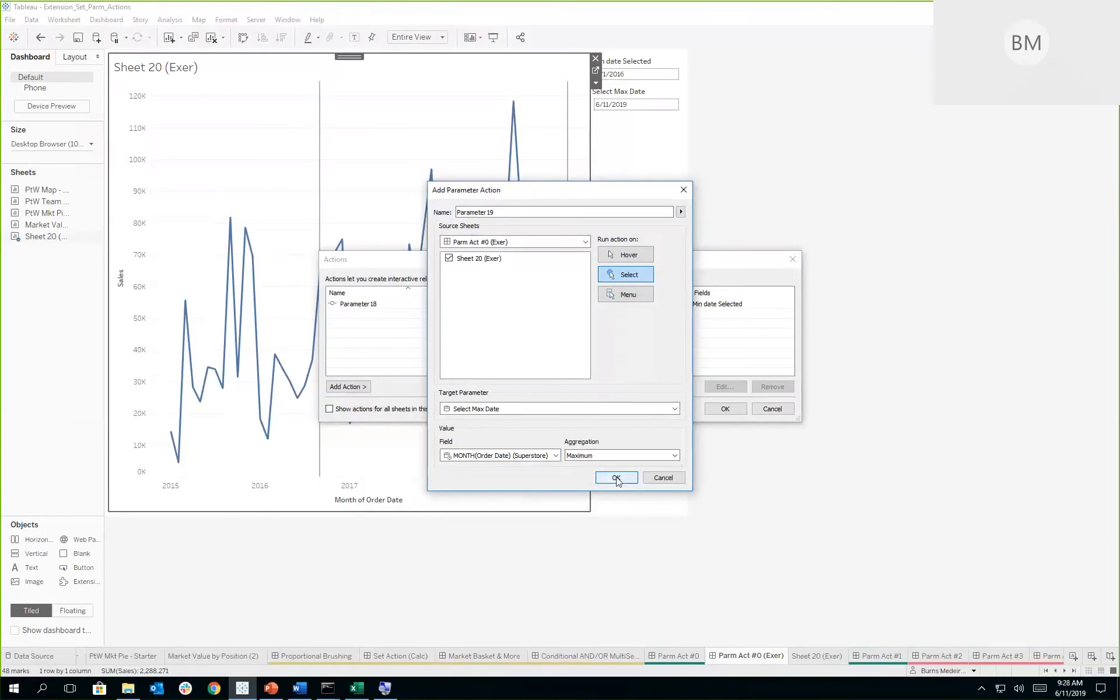
{"action": "left_click", "coordinate": [617, 478]}
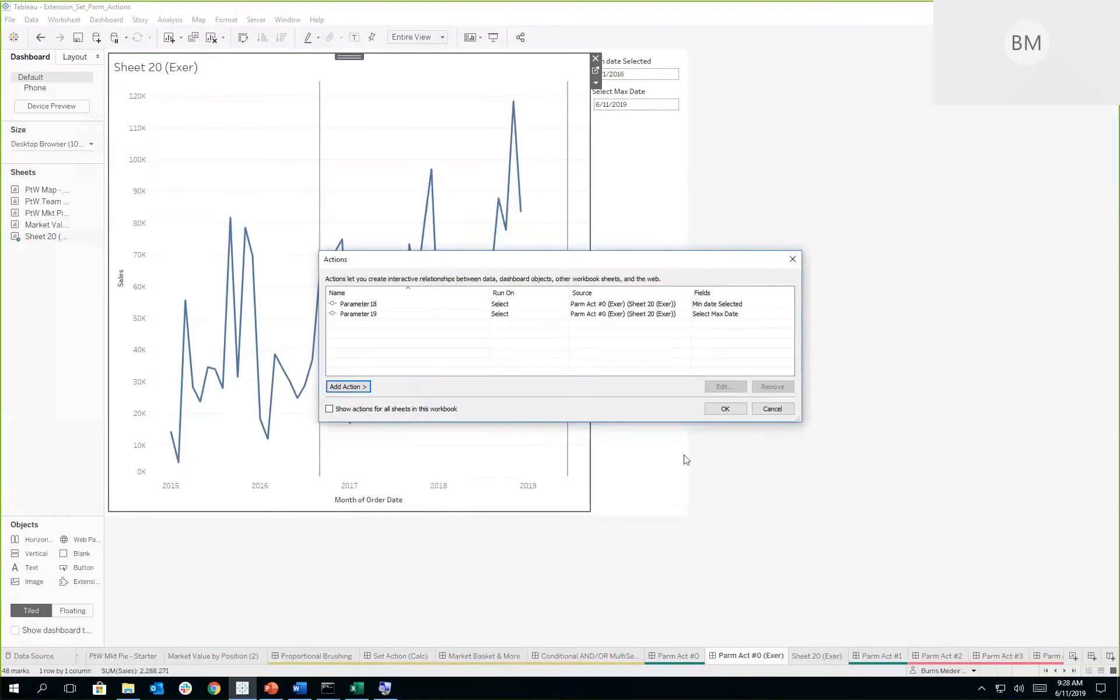
{"action": "left_click", "coordinate": [723, 410]}
- Test both date actions by selecting a group of sales chart marks from early 2017 through December 2018
{"action": "left_click_drag", "start_coordinate": [362, 138], "coordinate": [530, 324]}
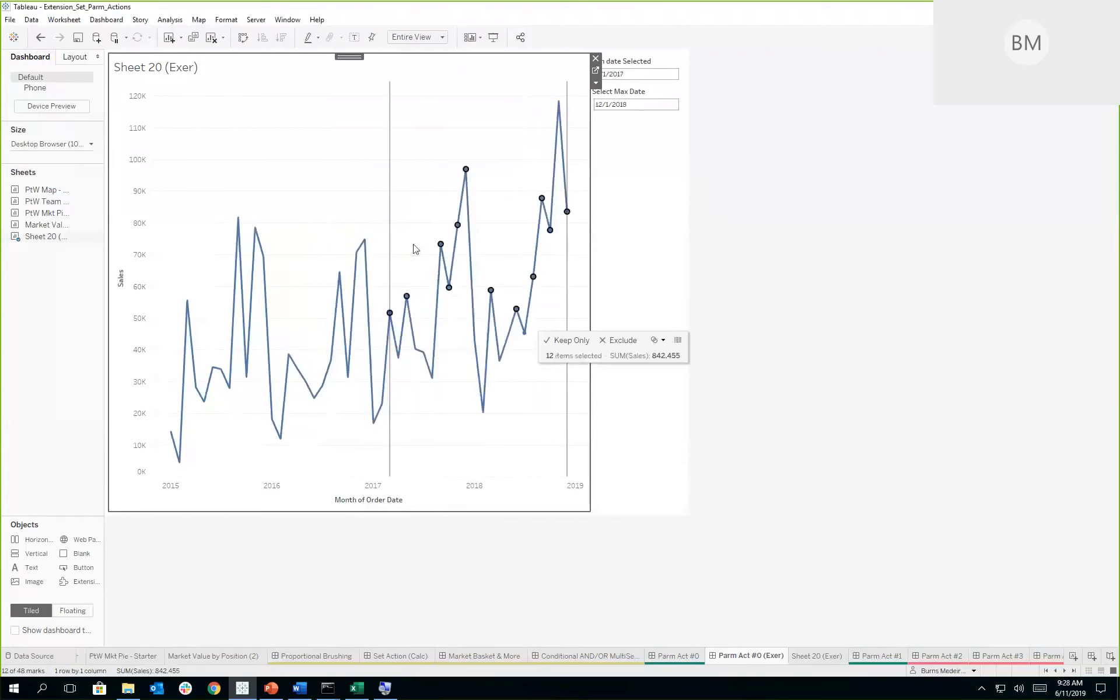
{"action": "mouse_move", "coordinate": [567, 213]}
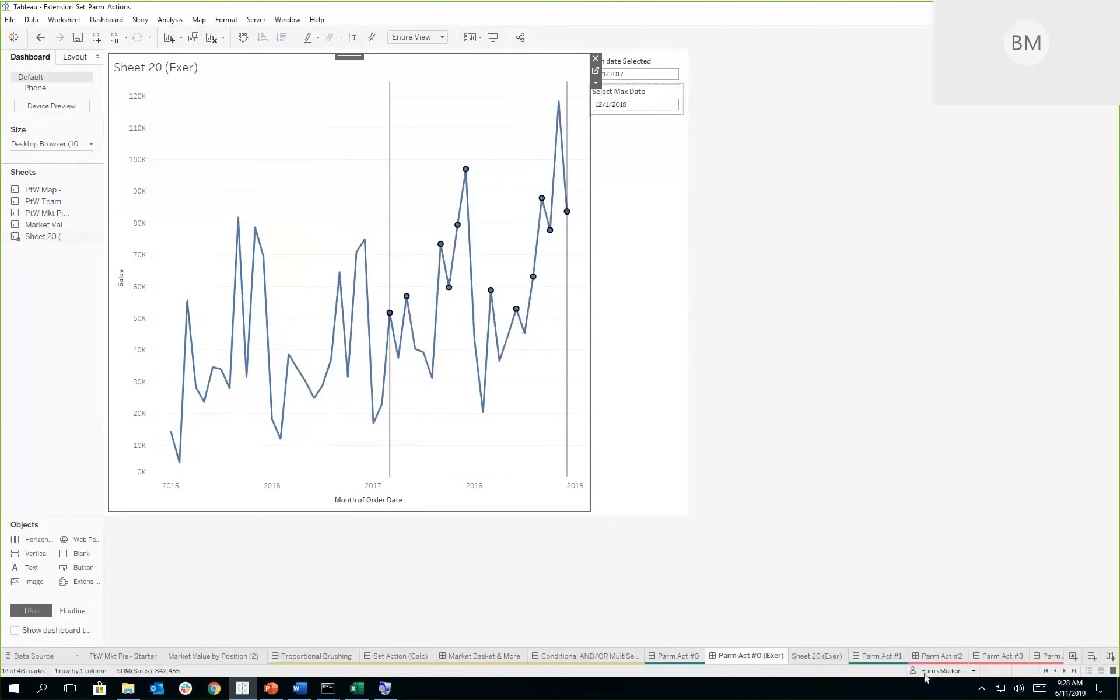
- Open the Parm Act #1 dashboard and move its reference date to 6/27/2017 by selecting that day's eth mark
{"action": "left_click", "coordinate": [887, 656]}
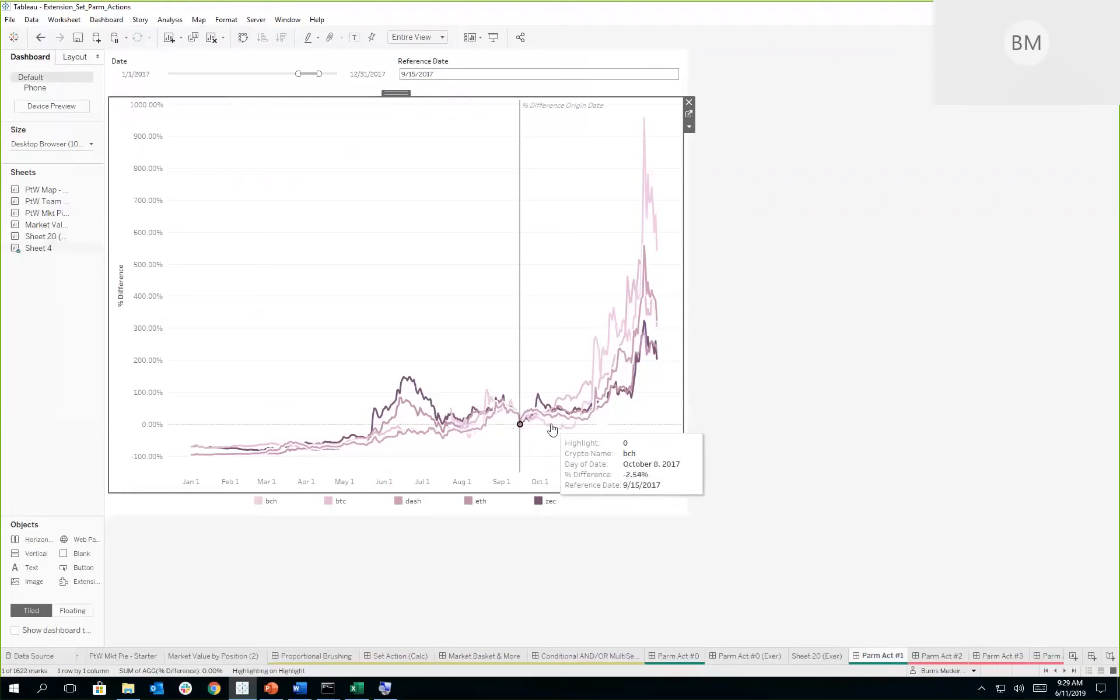
{"action": "left_click", "coordinate": [418, 420]}
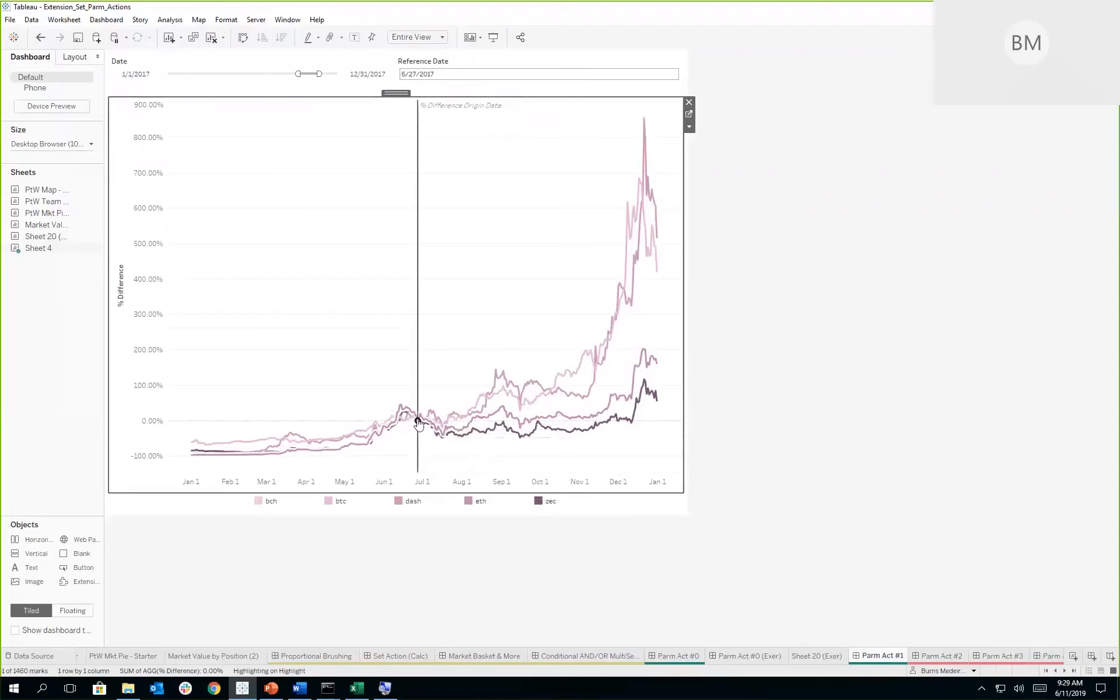
{"action": "left_click", "coordinate": [447, 72]}
- Open the underlying Sheet 4 and examine how the % Difference calculation uses the Reference Date parameter, closing the formula without edits
{"action": "left_click", "coordinate": [689, 114]}
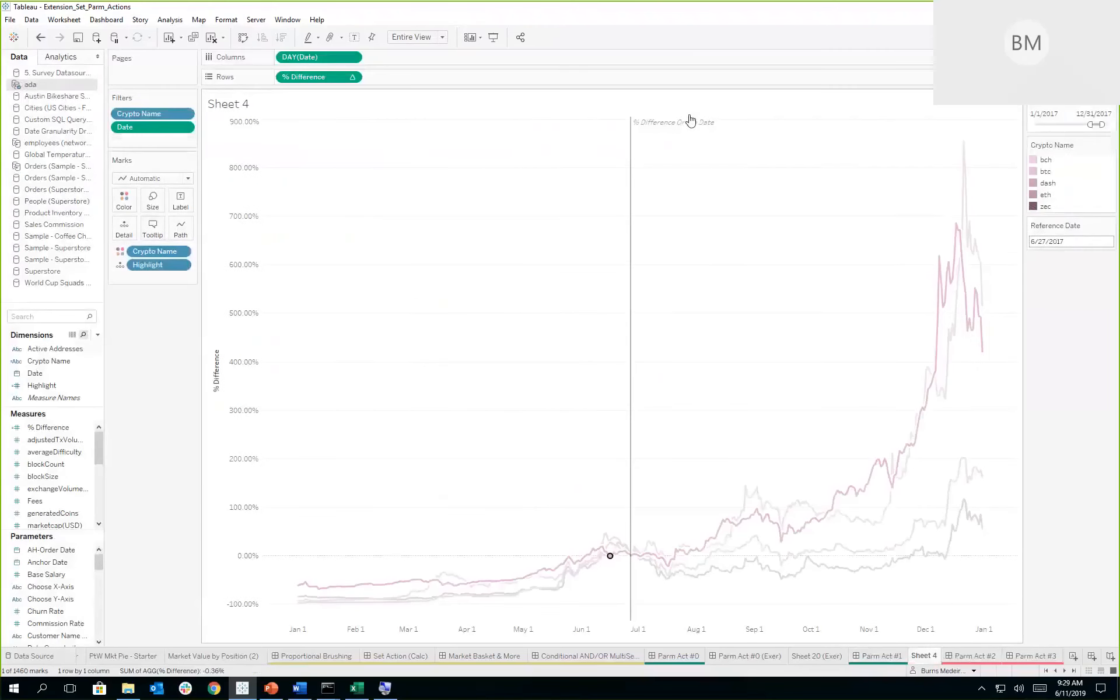
{"action": "right_click", "coordinate": [89, 429]}
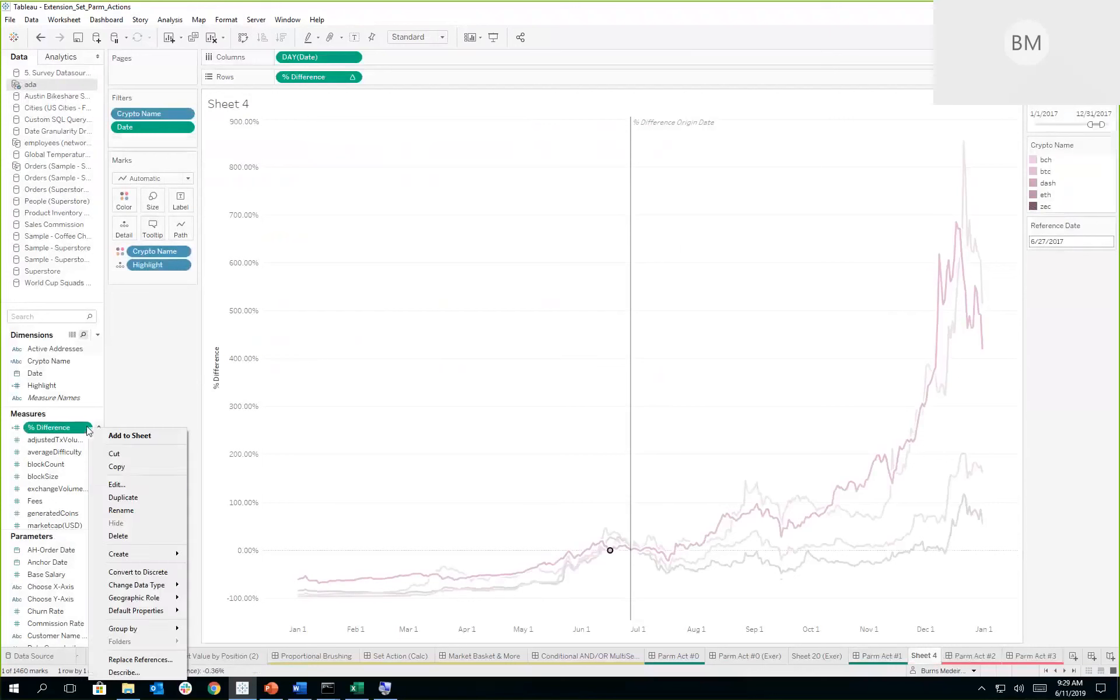
{"action": "left_click", "coordinate": [129, 485]}
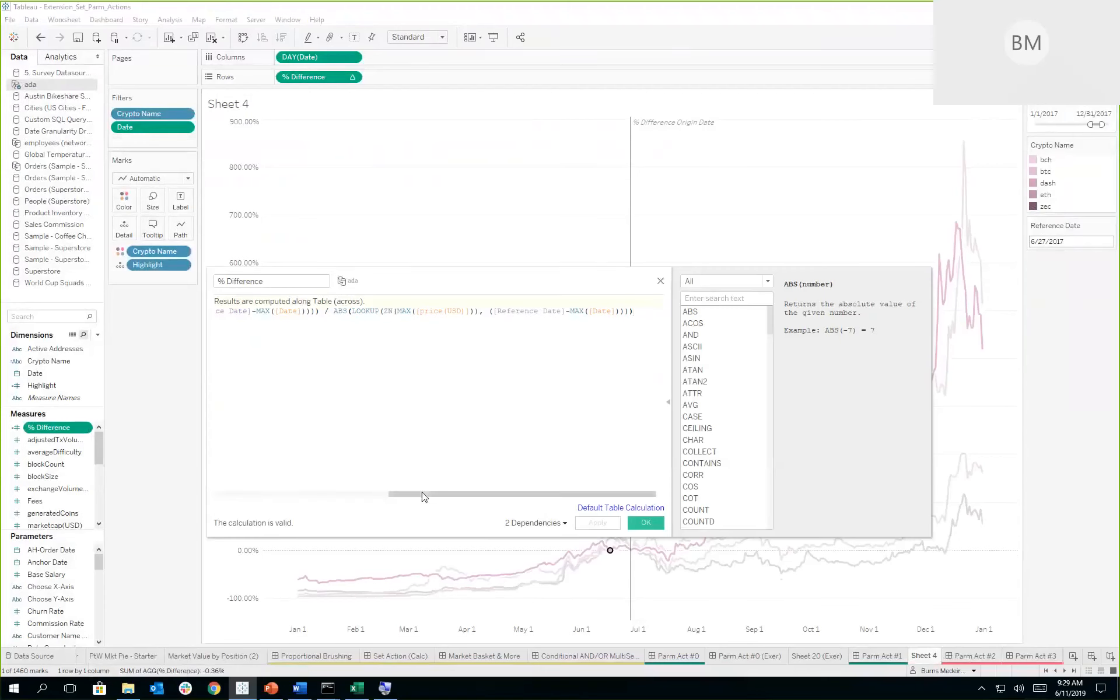
{"action": "left_click_drag", "start_coordinate": [494, 312], "coordinate": [567, 313]}
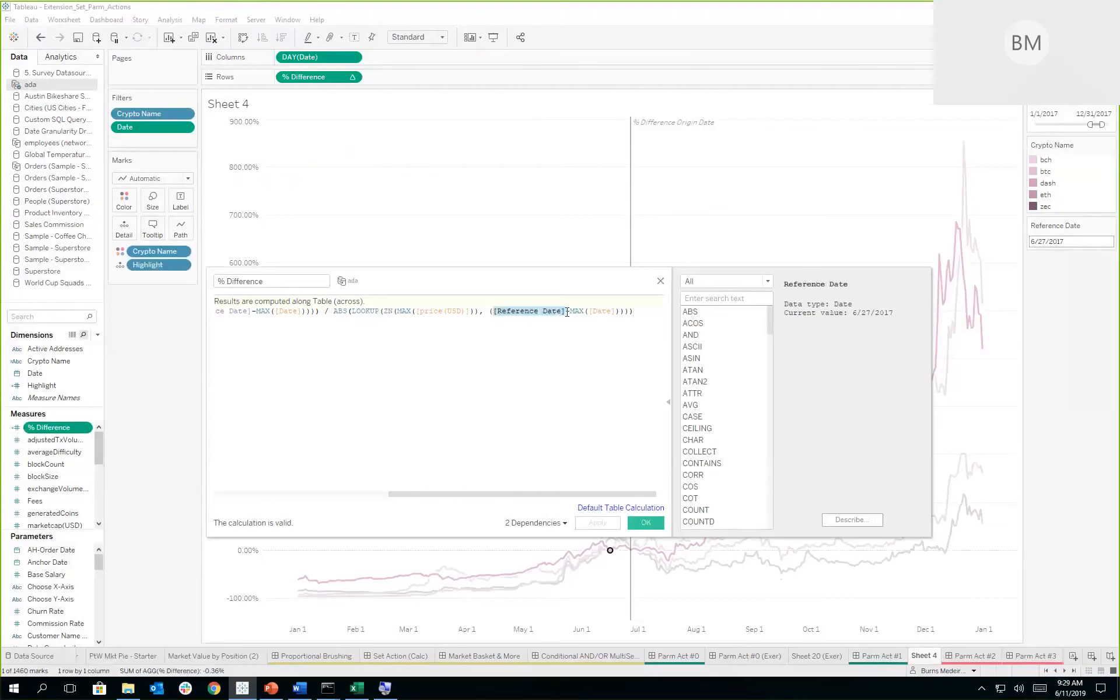
{"action": "left_click", "coordinate": [513, 361]}
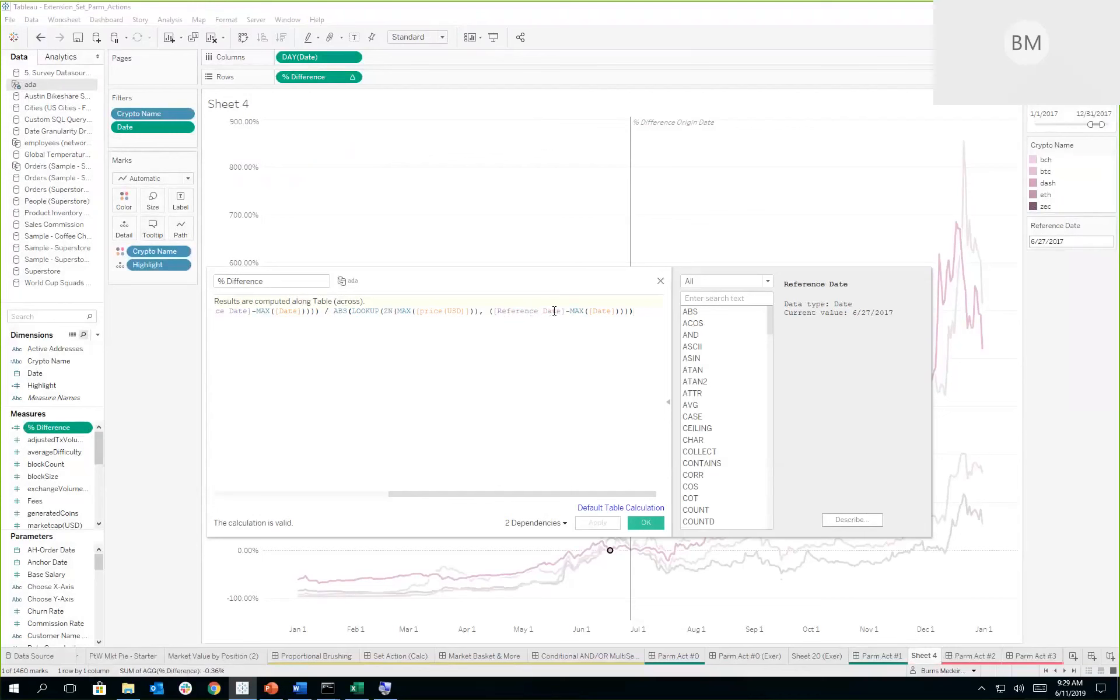
{"action": "left_click_drag", "start_coordinate": [449, 496], "coordinate": [374, 496]}
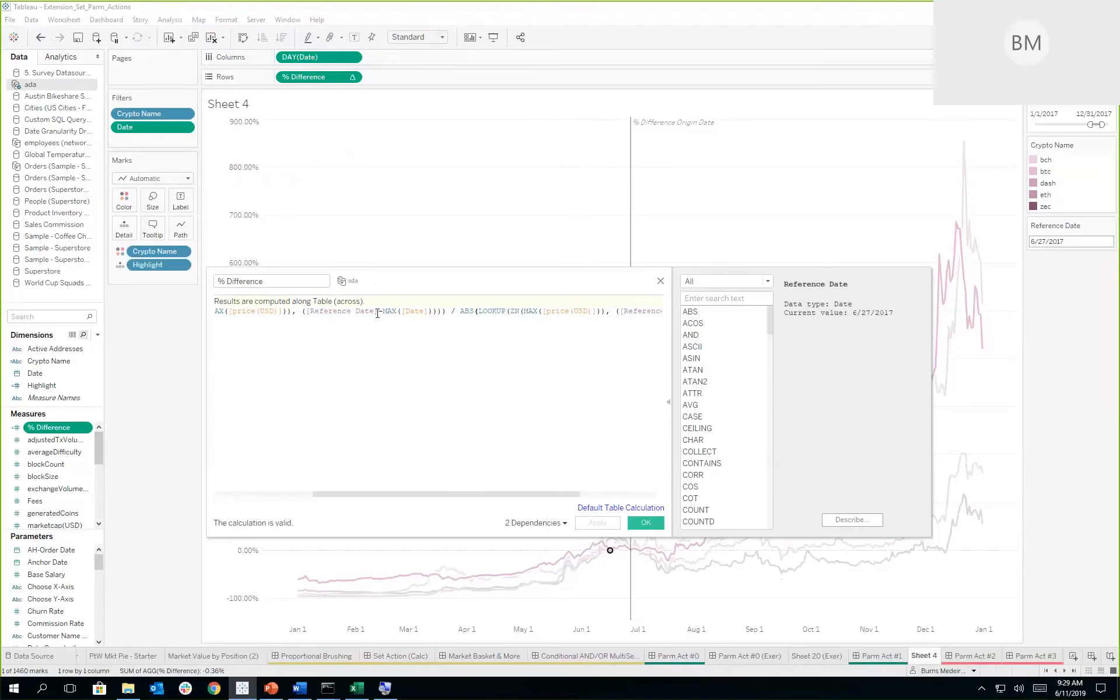
{"action": "left_click_drag", "start_coordinate": [378, 311], "coordinate": [306, 312]}
{"action": "left_click", "coordinate": [452, 408]}
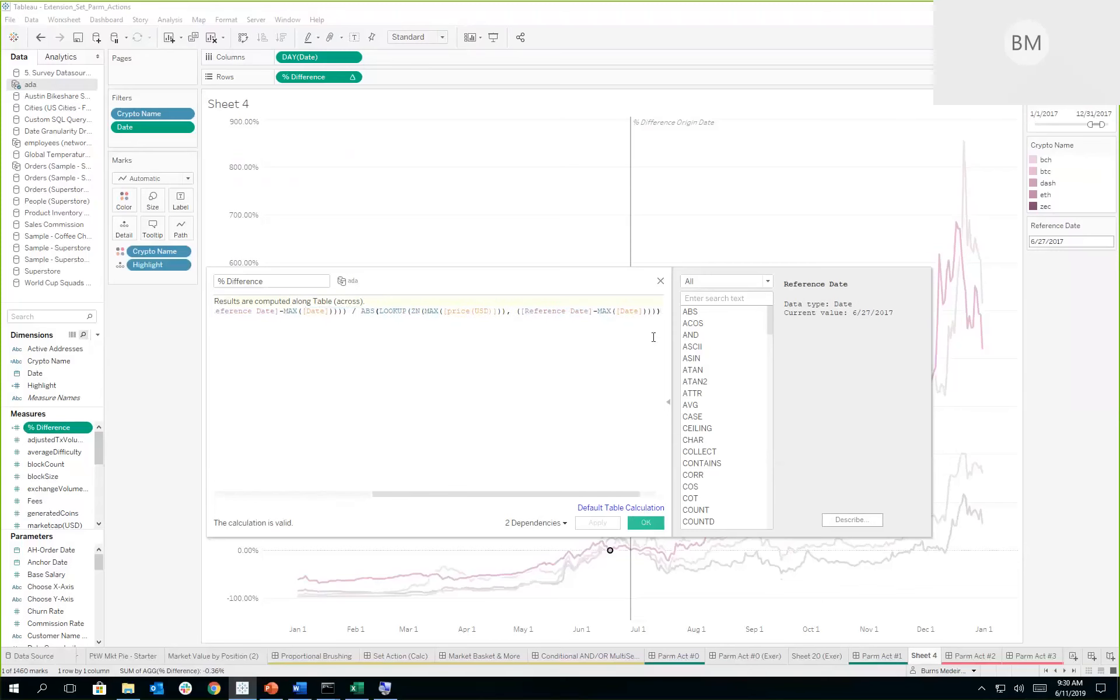
{"action": "left_click", "coordinate": [661, 281]}
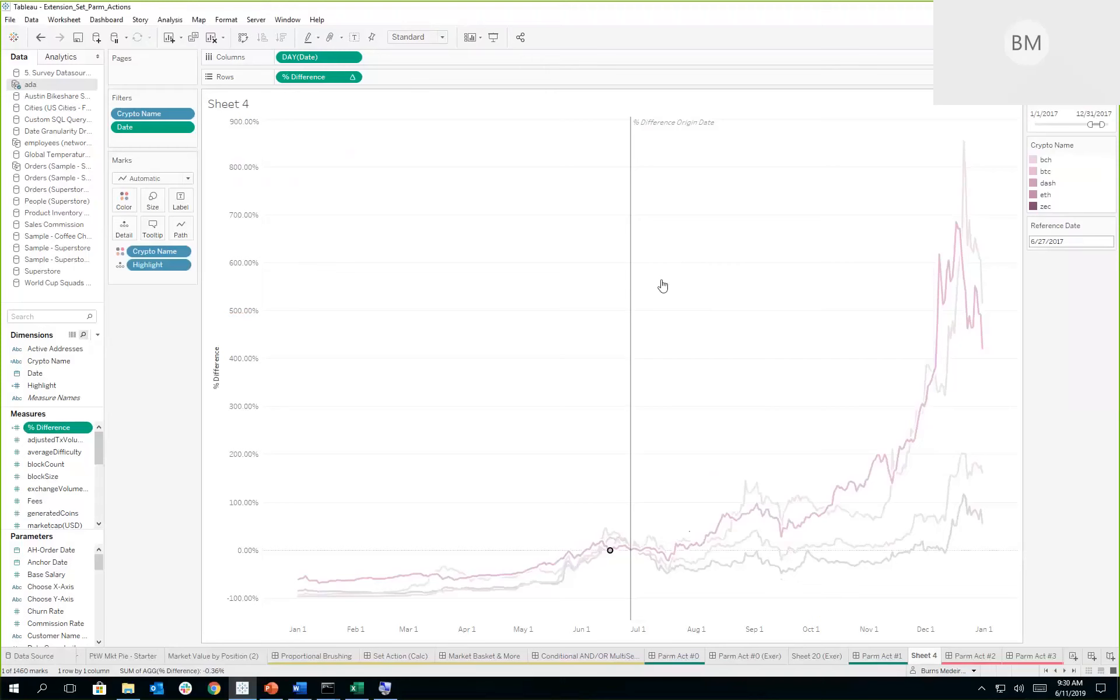
- Open the Parm Act #5 dashboard and switch its summary to Discount, Profit and Sales in turn
{"action": "left_click", "coordinate": [1065, 671]}
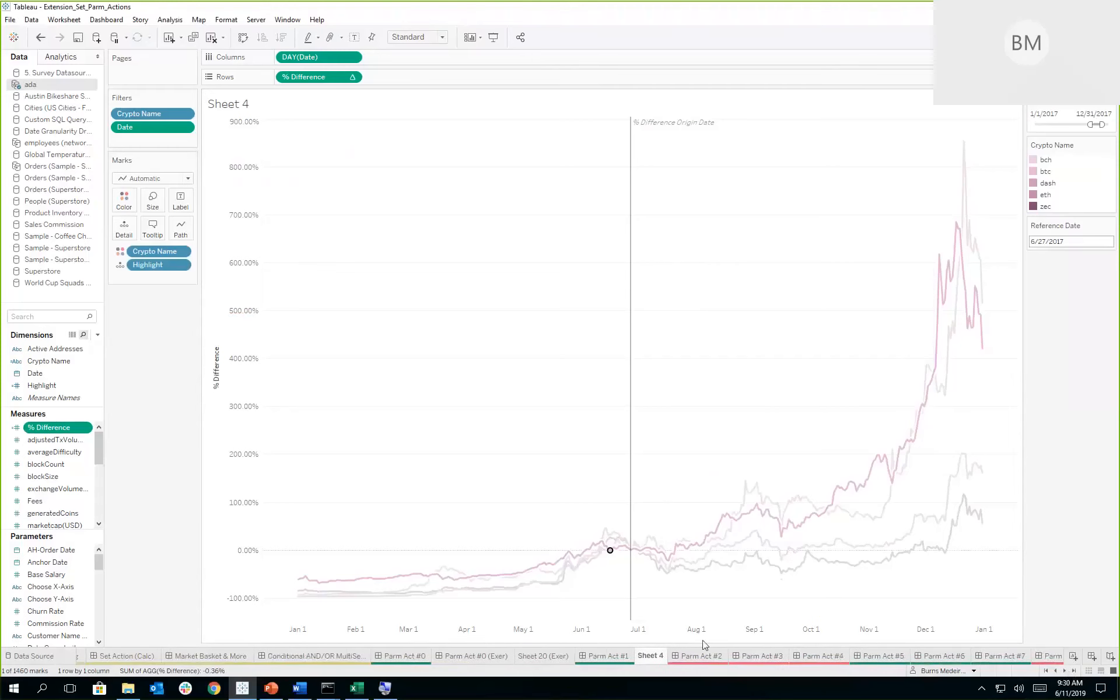
{"action": "left_click", "coordinate": [712, 659]}
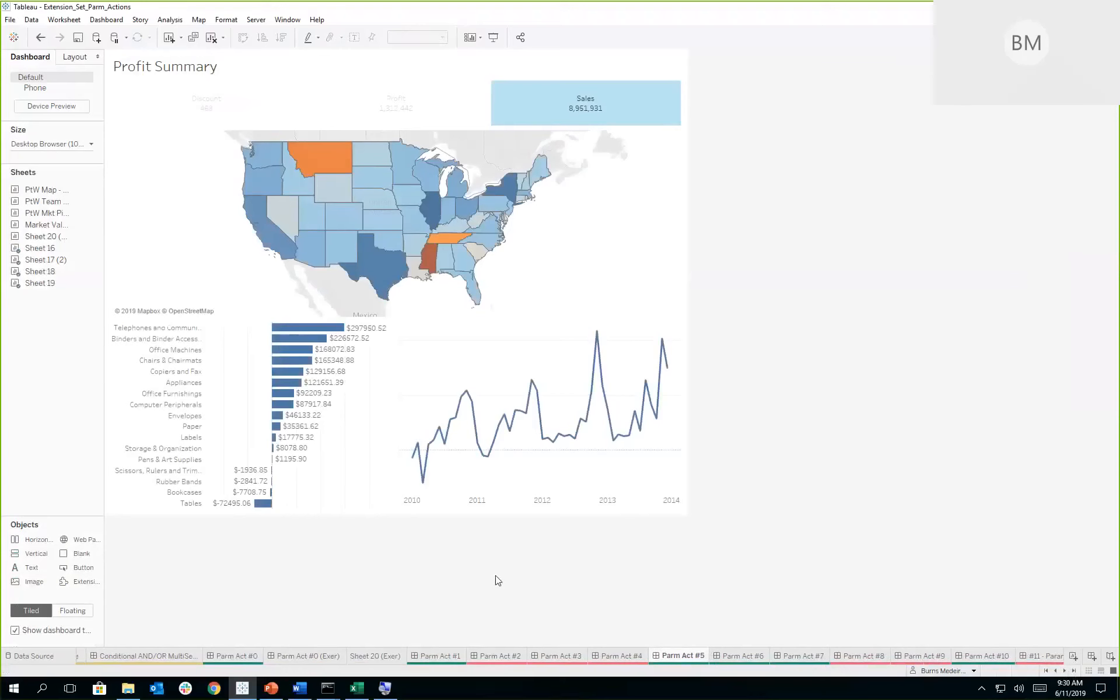
{"action": "left_click", "coordinate": [209, 108]}
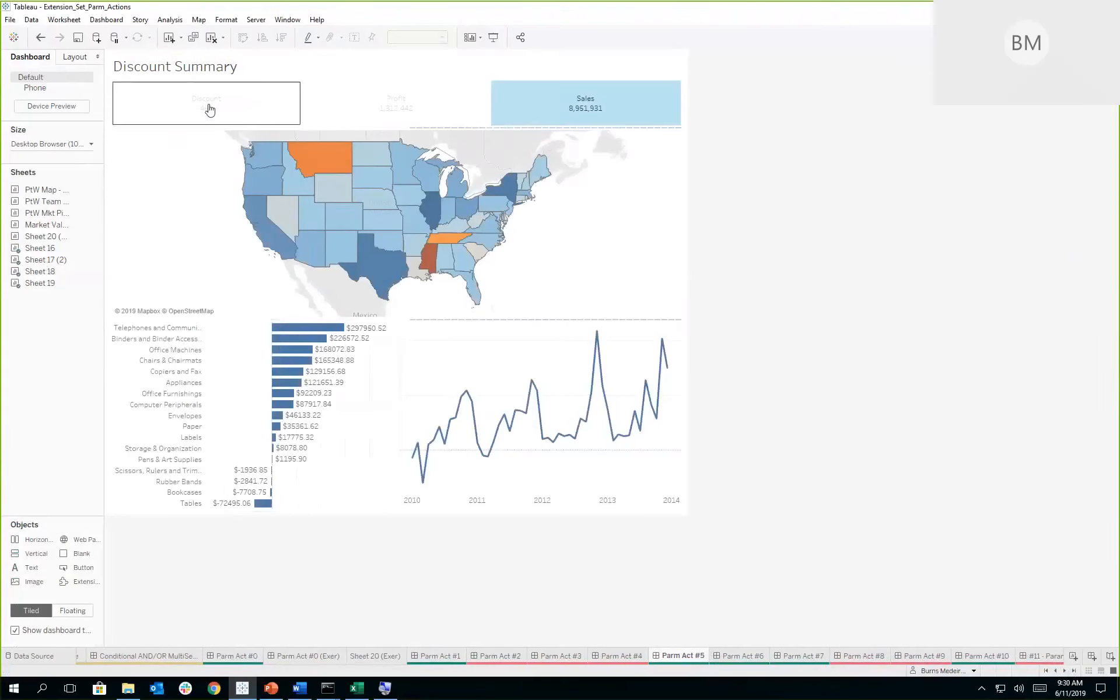
{"action": "left_click", "coordinate": [209, 108]}
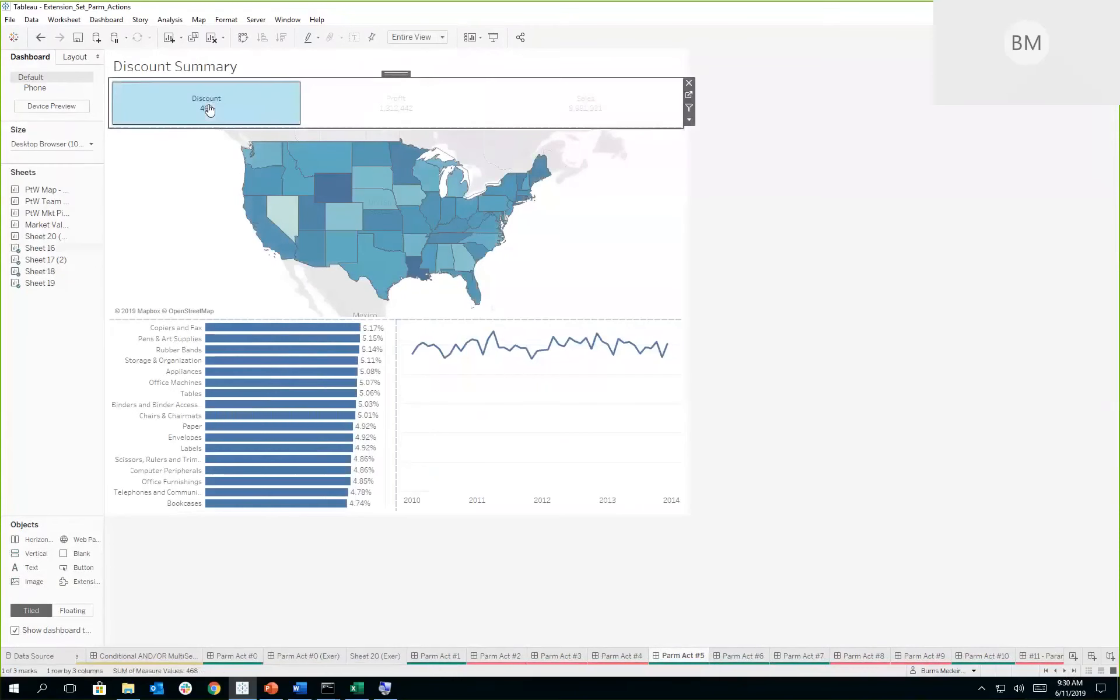
{"action": "left_click", "coordinate": [381, 108]}
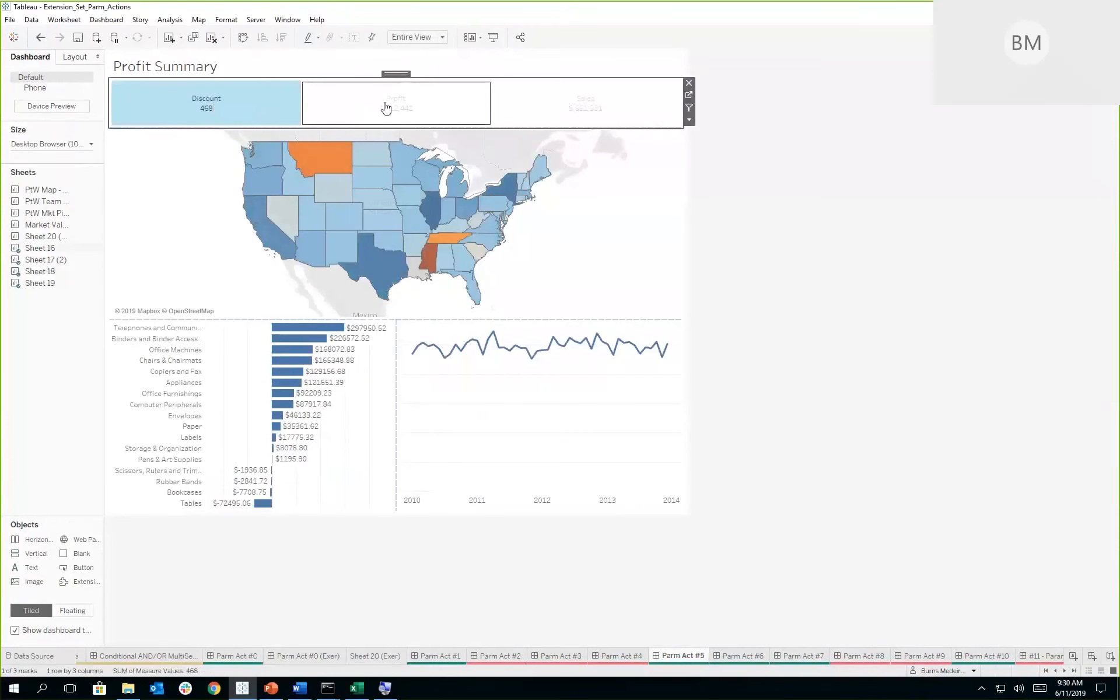
{"action": "left_click", "coordinate": [395, 109]}
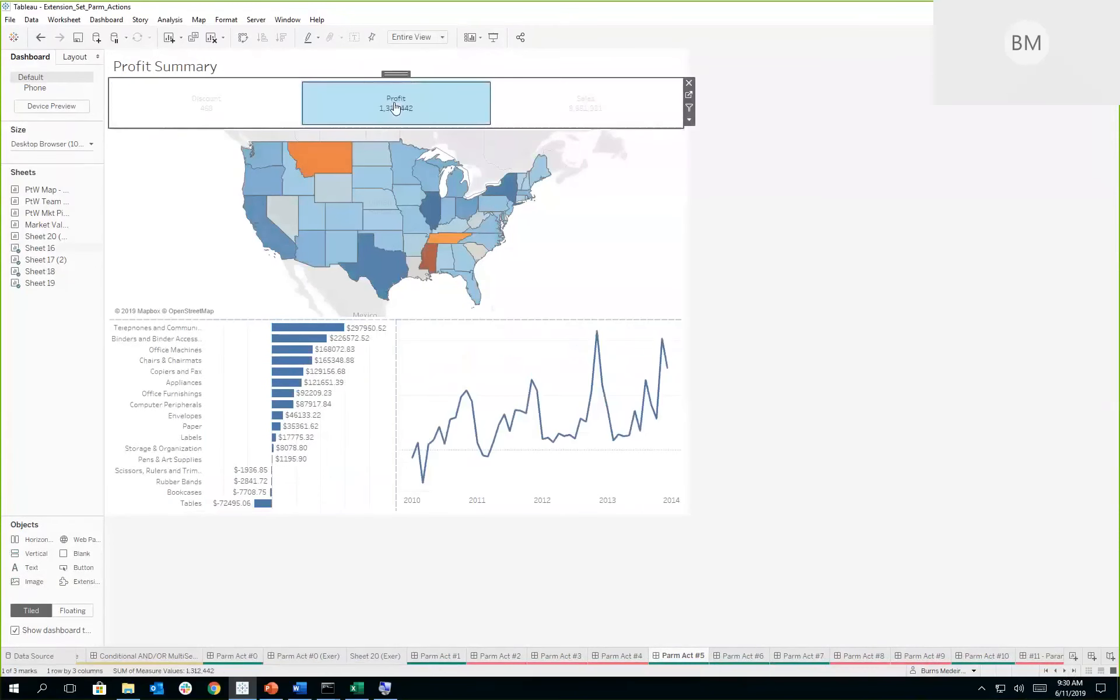
{"action": "left_click", "coordinate": [584, 111]}
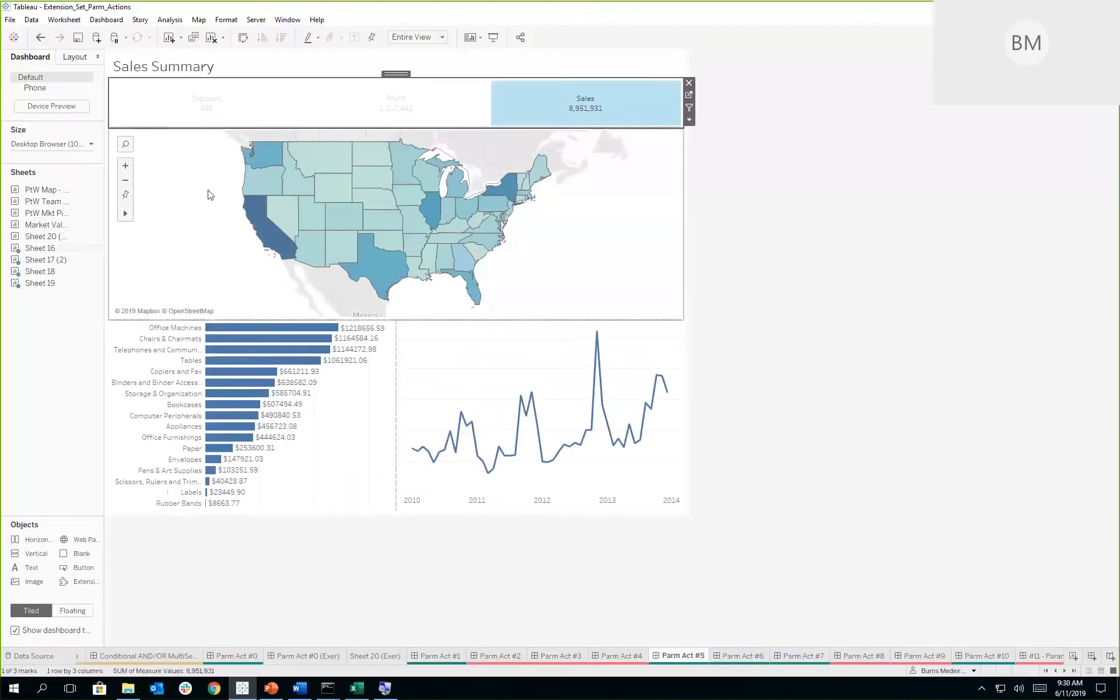
- Switch the Parm Act #5 summary to Discount and back to Profit, and make the map the active dashboard item
{"action": "mouse_move", "coordinate": [205, 105]}
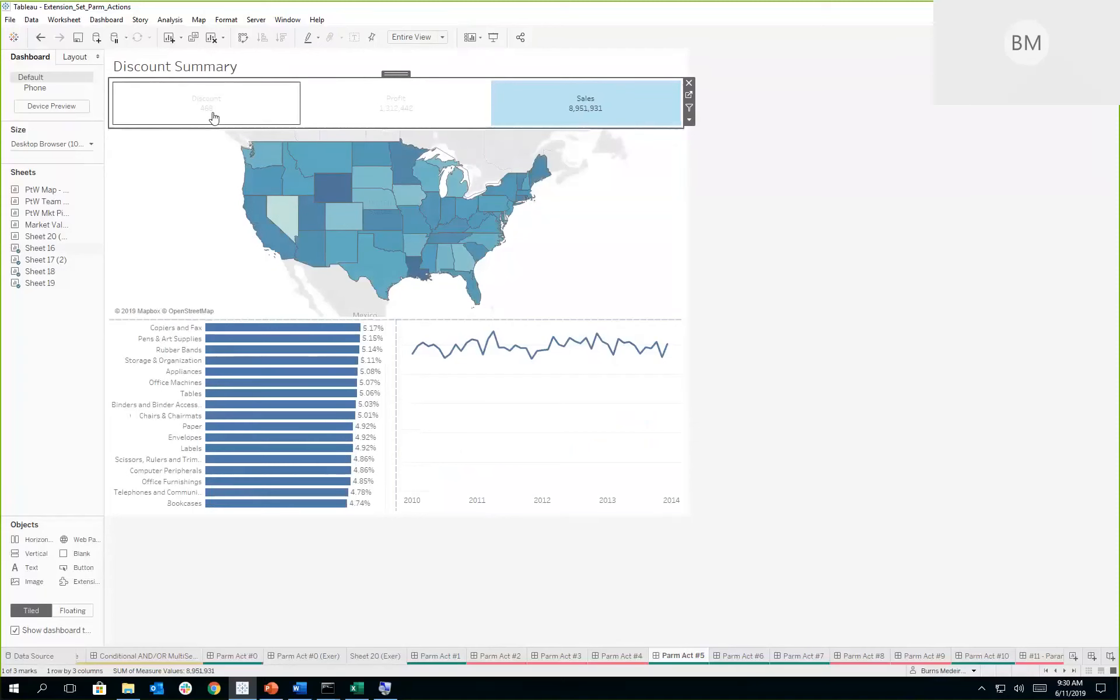
{"action": "left_click", "coordinate": [213, 117]}
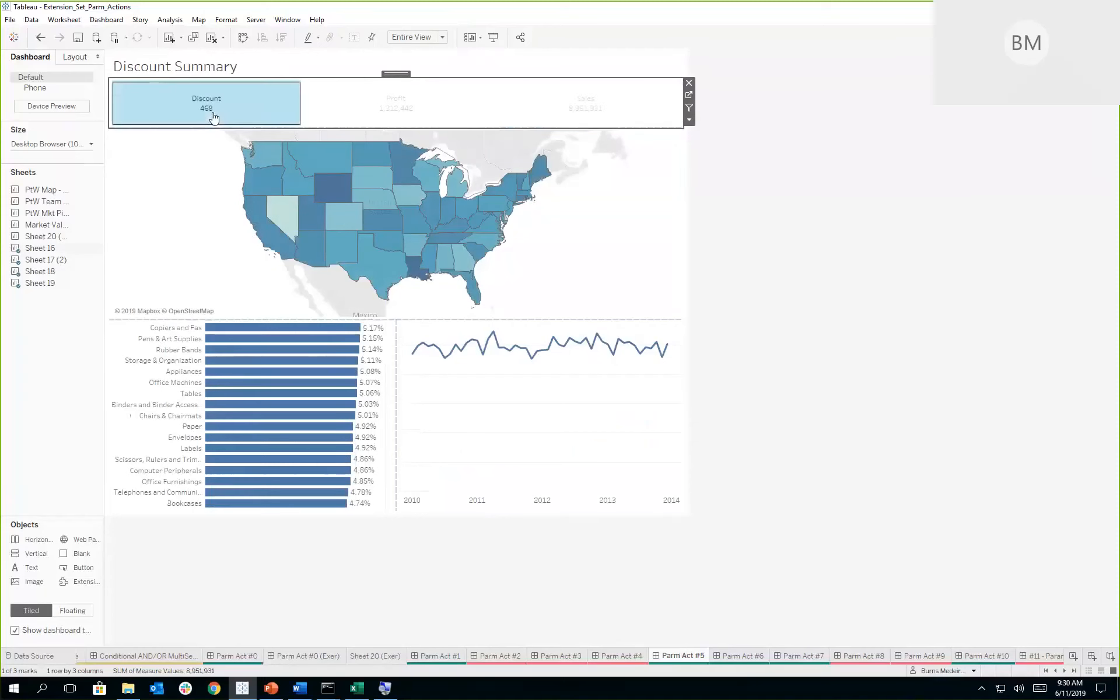
{"action": "left_click", "coordinate": [385, 106]}
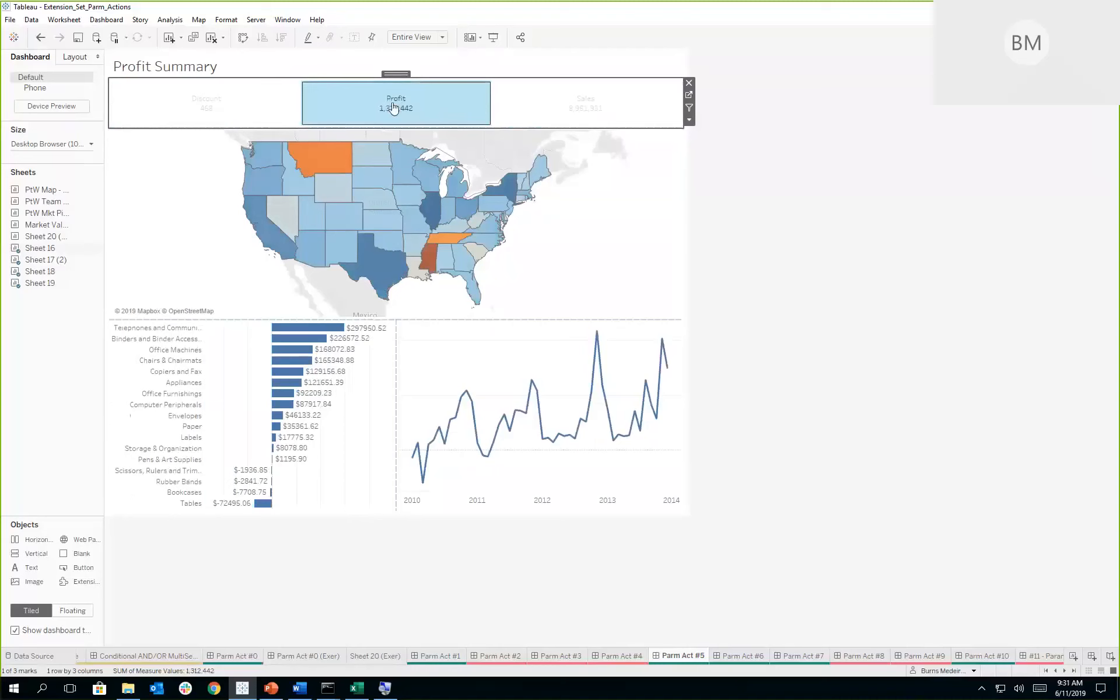
{"action": "left_click", "coordinate": [219, 239]}
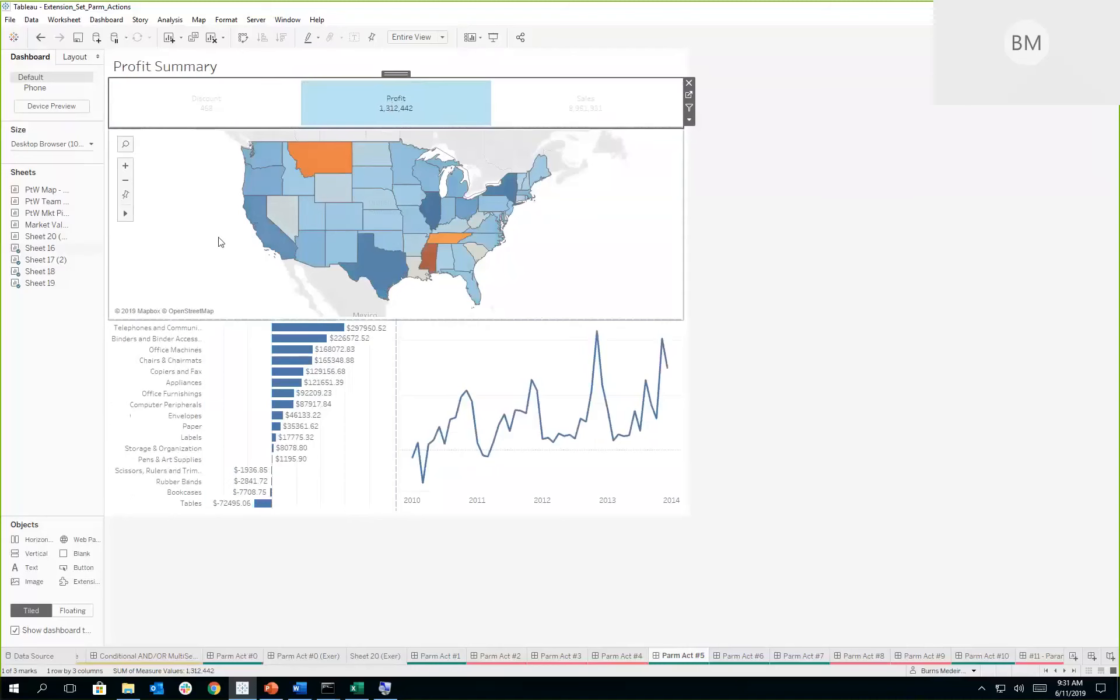
- Review the Parm Act #5 dashboard's Parameter4 action that feeds Measure Names into the Measure Selector parameter, closing it without edits
{"action": "left_click", "coordinate": [107, 19]}
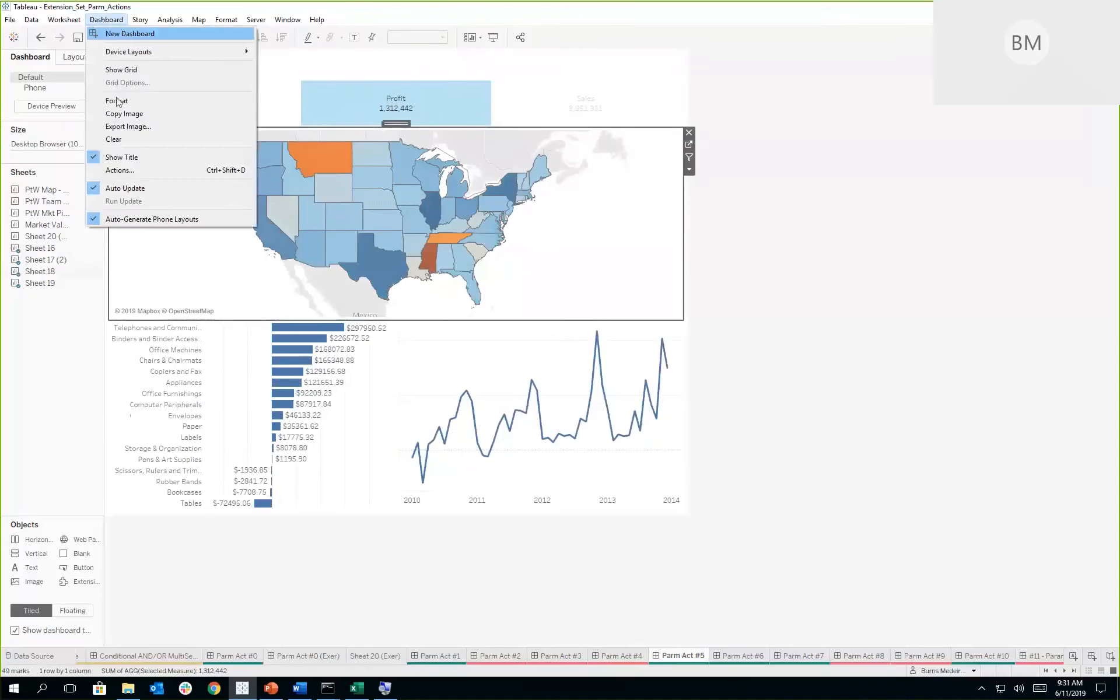
{"action": "left_click", "coordinate": [127, 170]}
{"action": "double_click", "coordinate": [383, 305]}
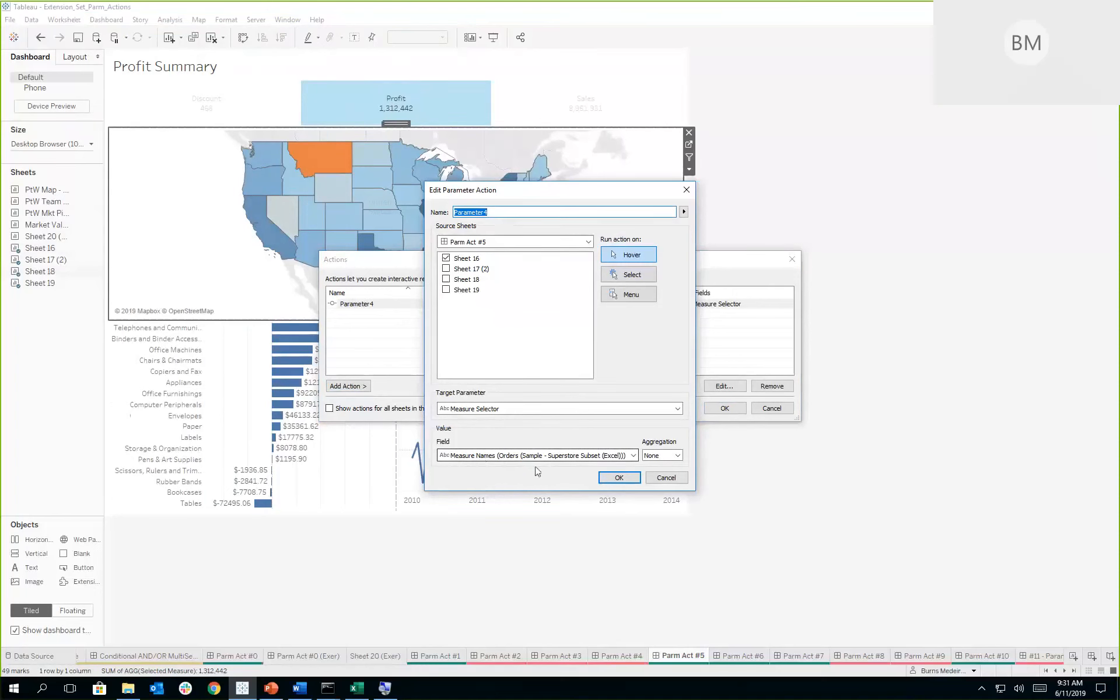
{"action": "left_click", "coordinate": [663, 478]}
{"action": "left_click", "coordinate": [775, 408]}
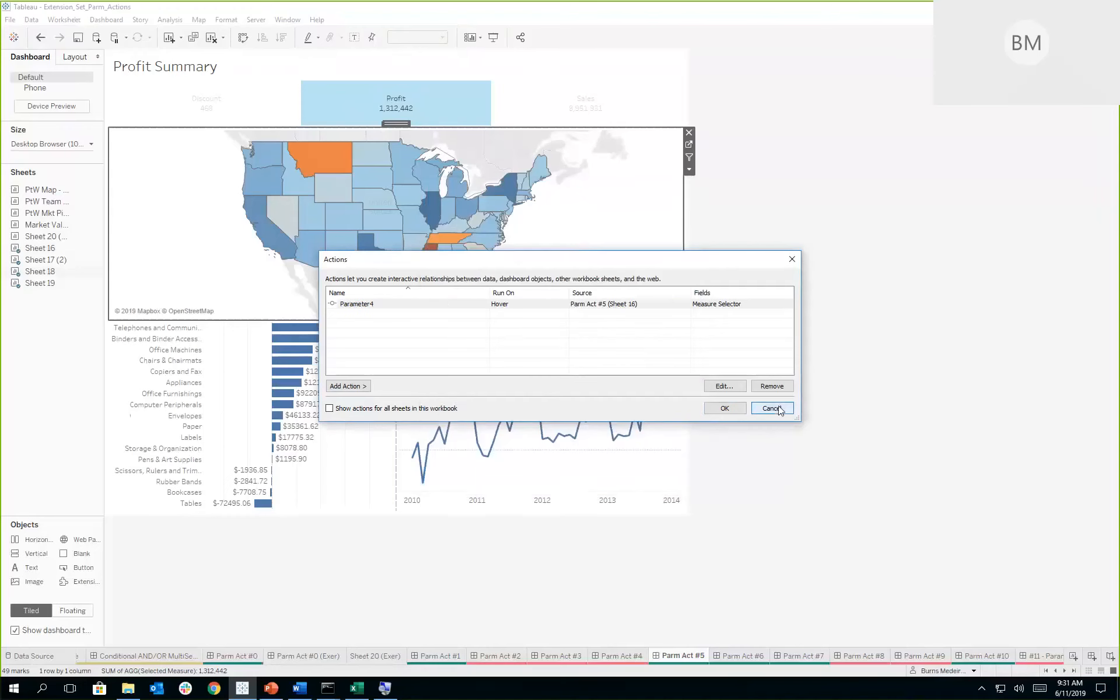
- Open the Parm Act #6 dashboard and filter both sales charts by the Central region and by the East region
{"action": "left_click", "coordinate": [741, 655]}
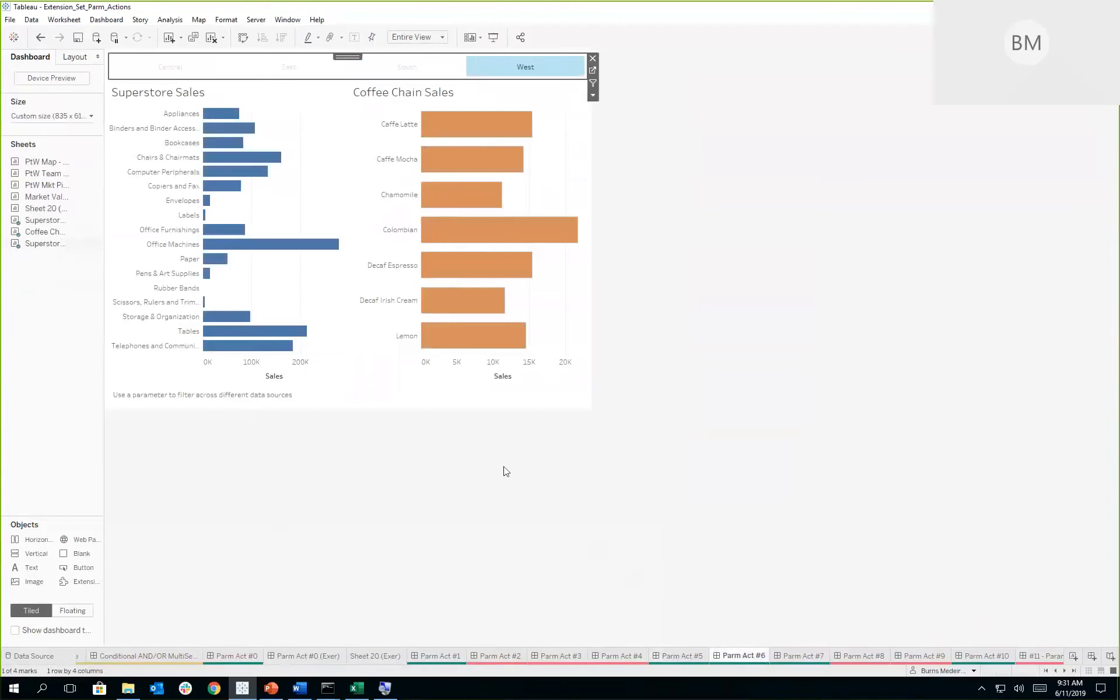
{"action": "left_click", "coordinate": [191, 70]}
{"action": "left_click", "coordinate": [293, 70]}
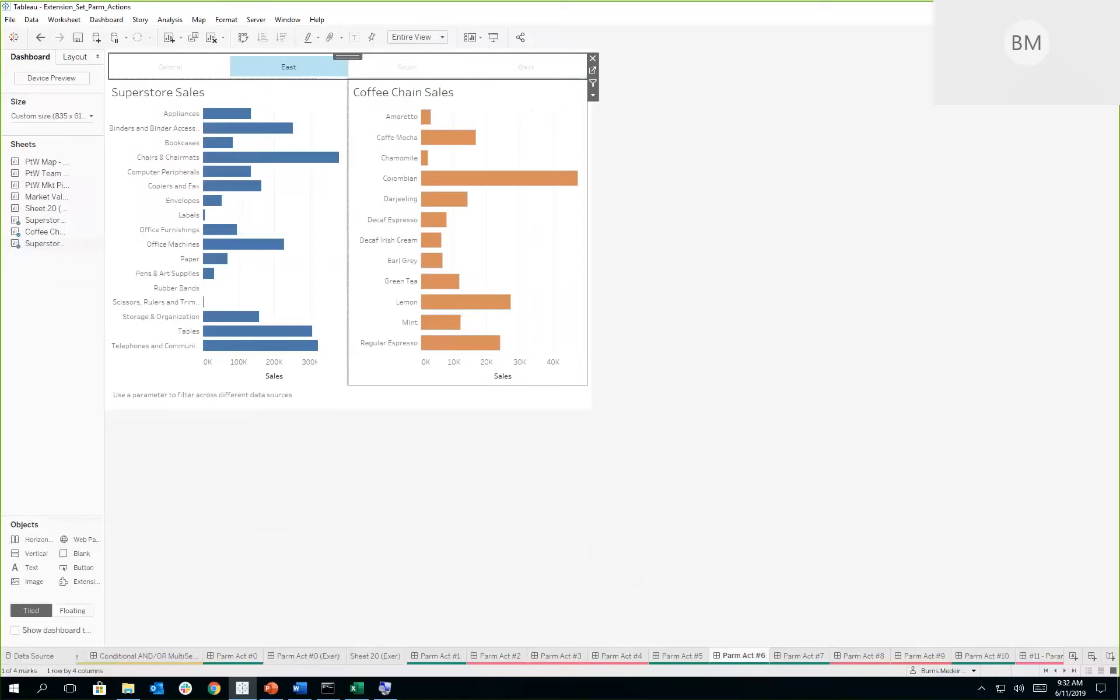
- Open the Parm Act #7 dashboard and clear the Consumer segment selection while keeping the Binders sub-category selected
{"action": "left_click", "coordinate": [816, 661]}
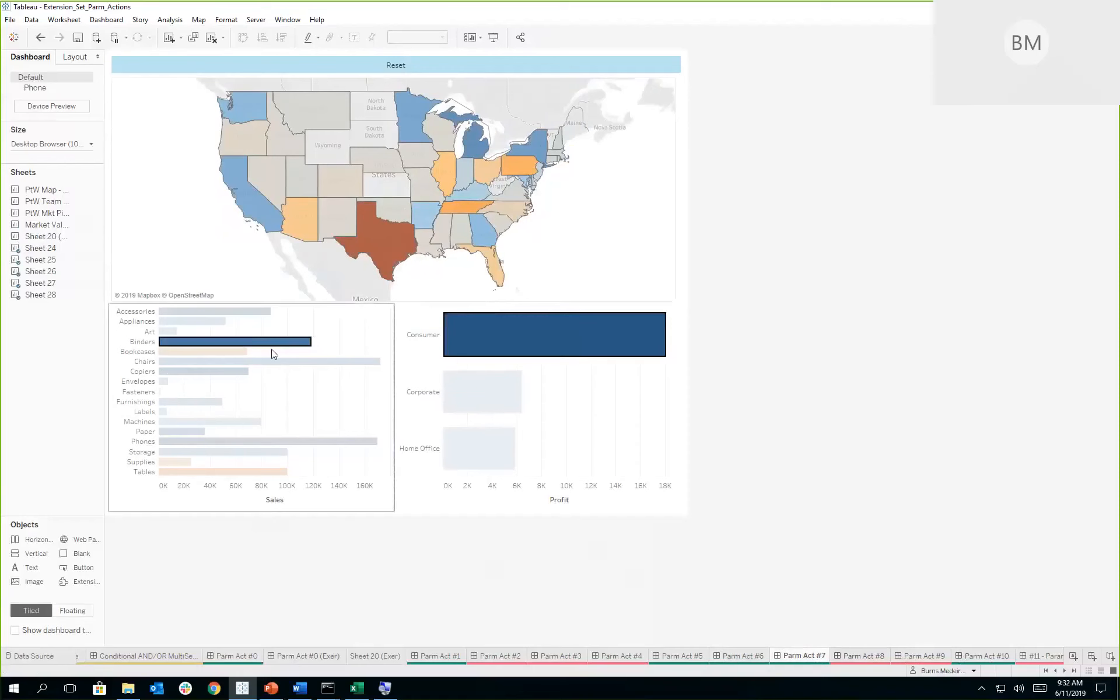
{"action": "mouse_move", "coordinate": [277, 348]}
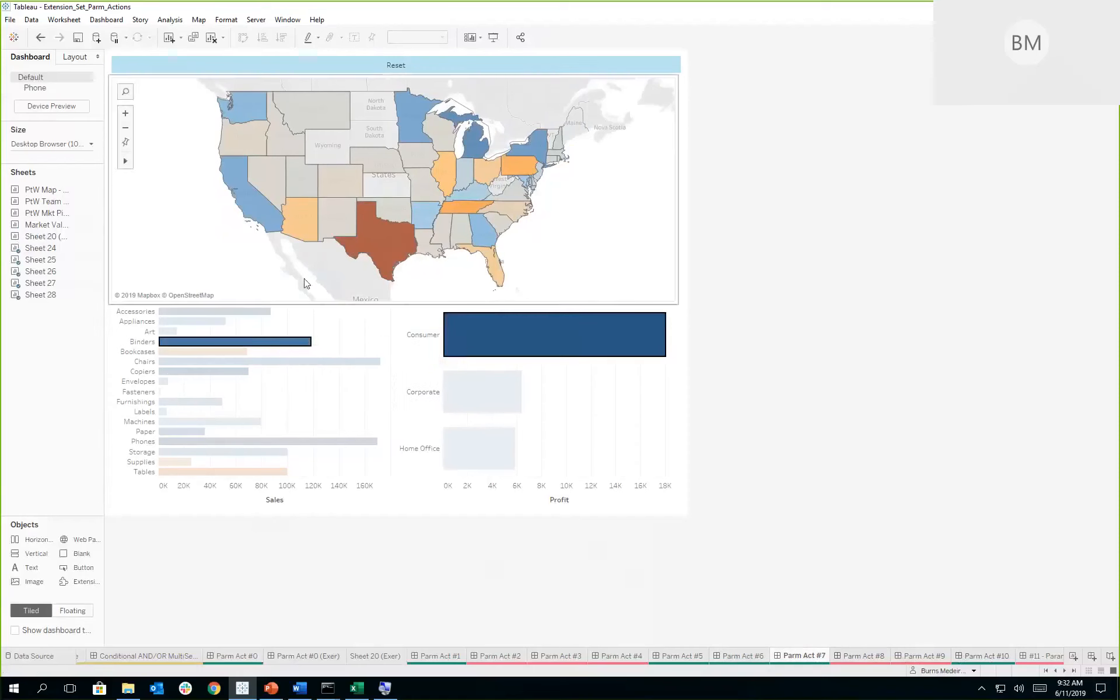
{"action": "left_click", "coordinate": [296, 385]}
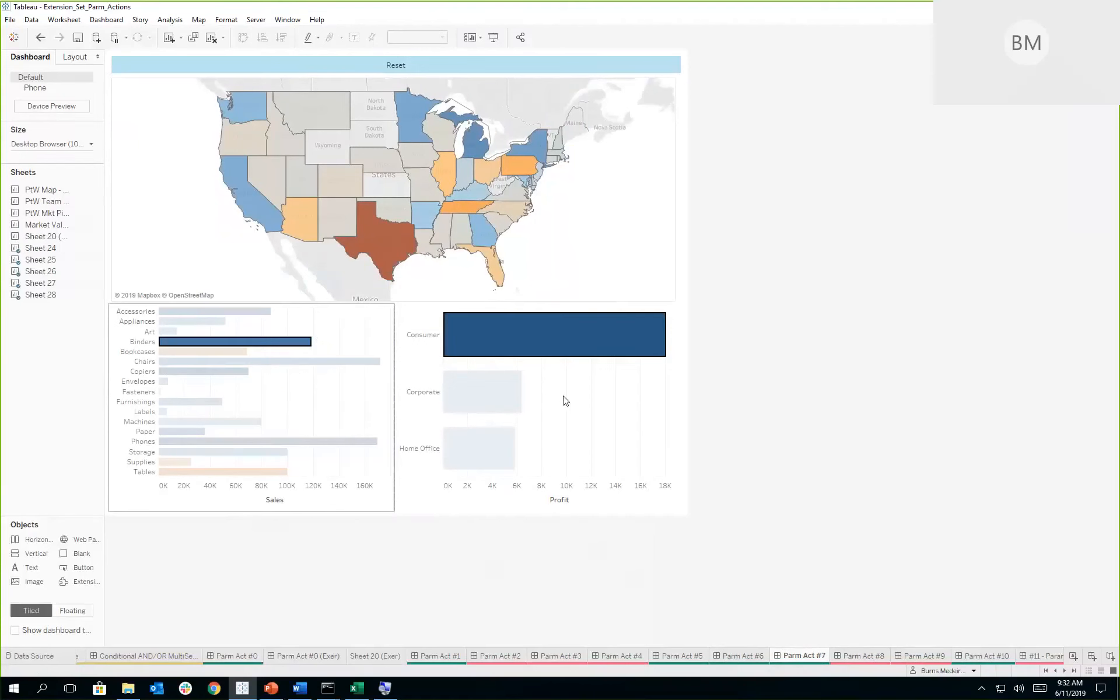
{"action": "left_click", "coordinate": [603, 405]}
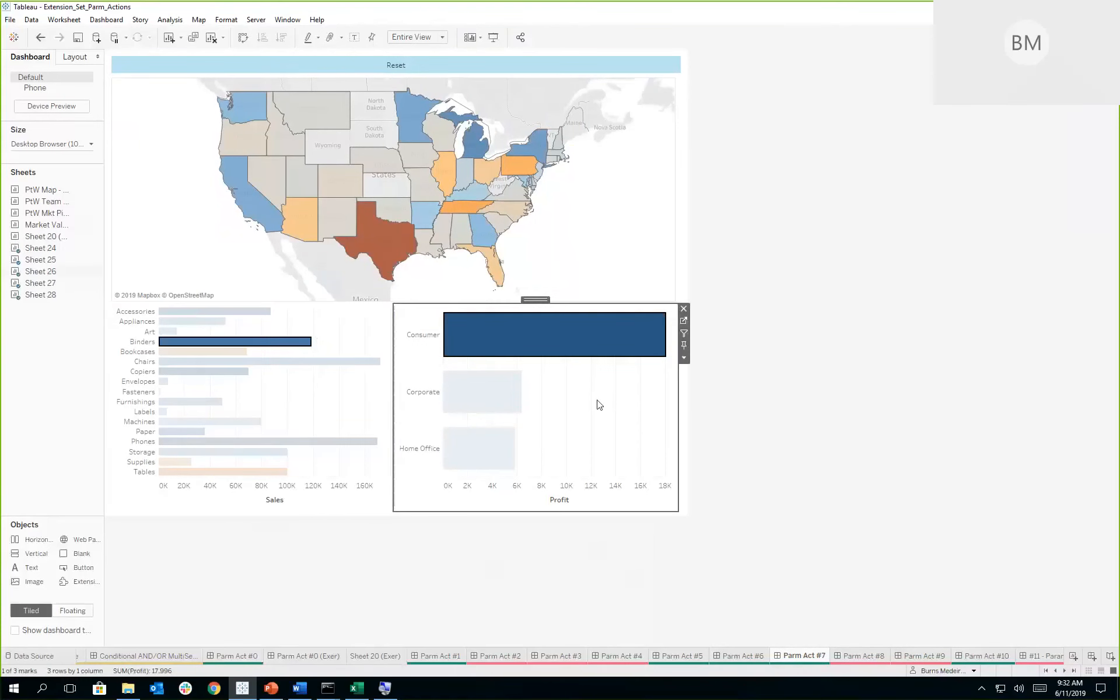
{"action": "left_click", "coordinate": [356, 403]}
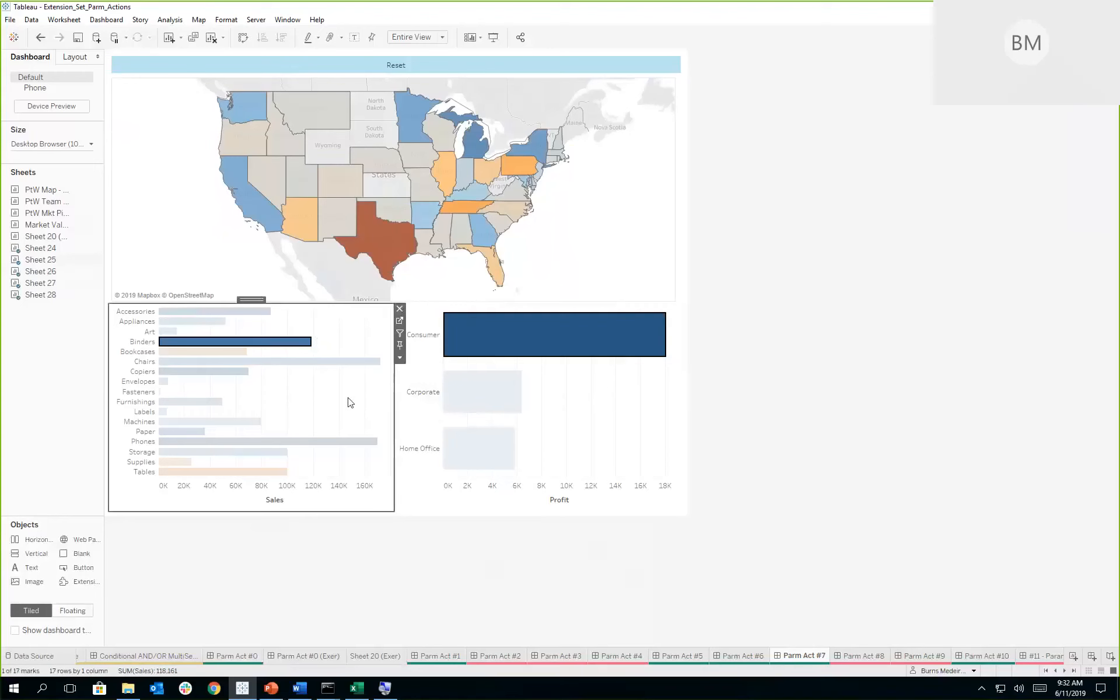
{"action": "left_click", "coordinate": [290, 343]}
{"action": "left_click", "coordinate": [541, 348]}
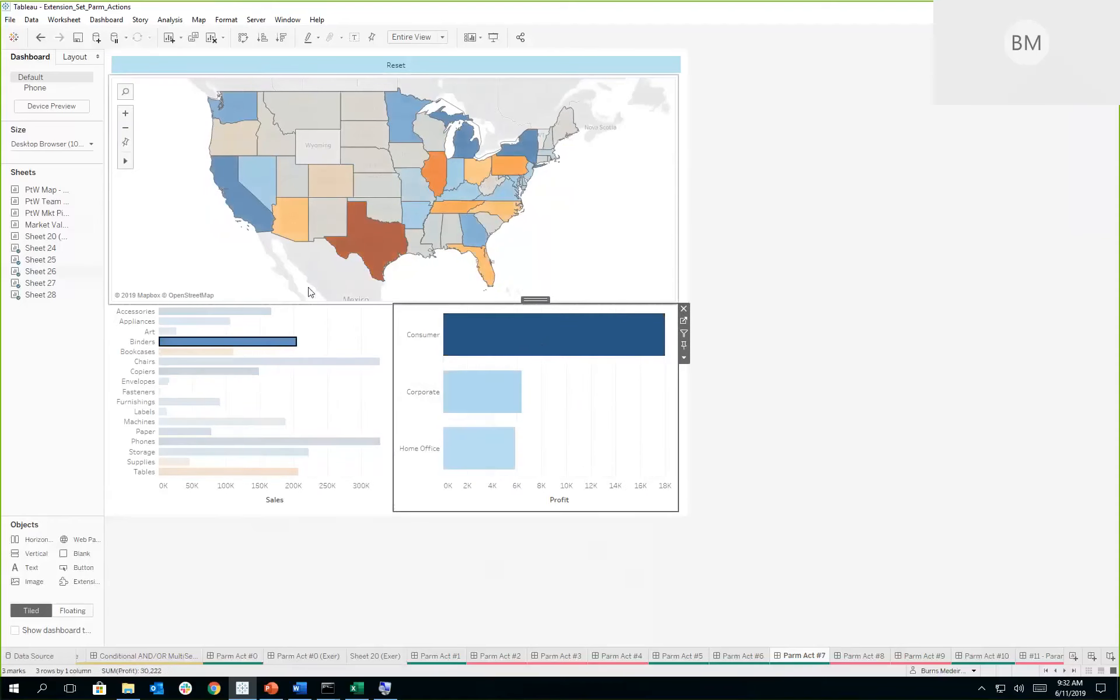
- Select Texas on the map and the Consumer segment bar to drill down to the row-level detail table
{"action": "left_click", "coordinate": [370, 248]}
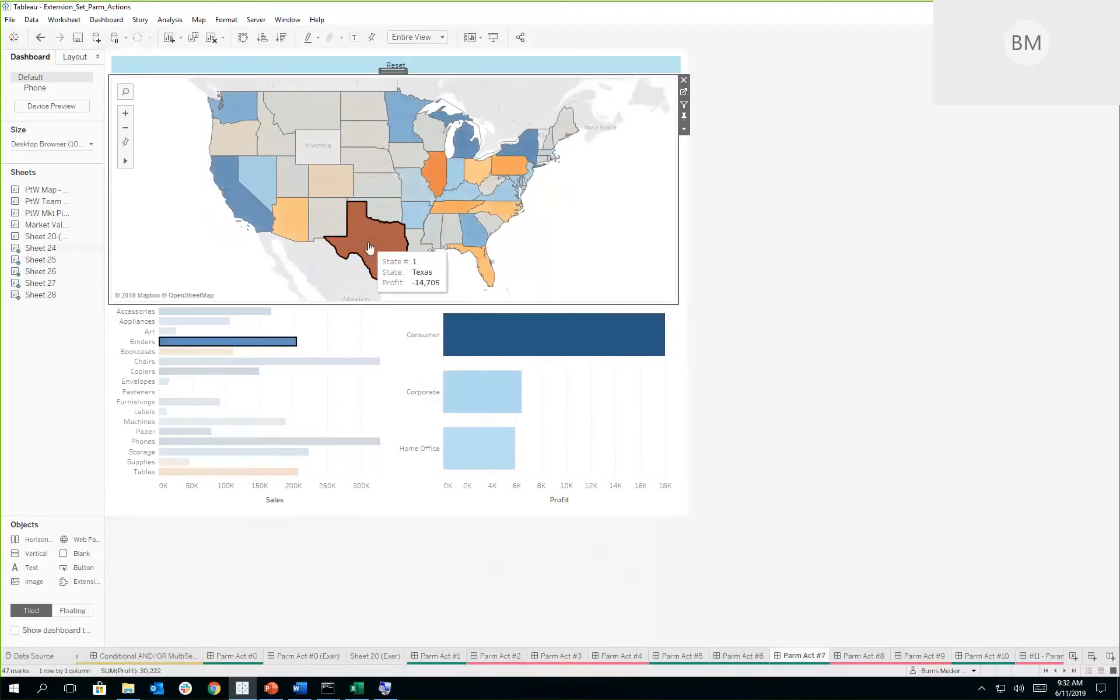
{"action": "left_click", "coordinate": [369, 248]}
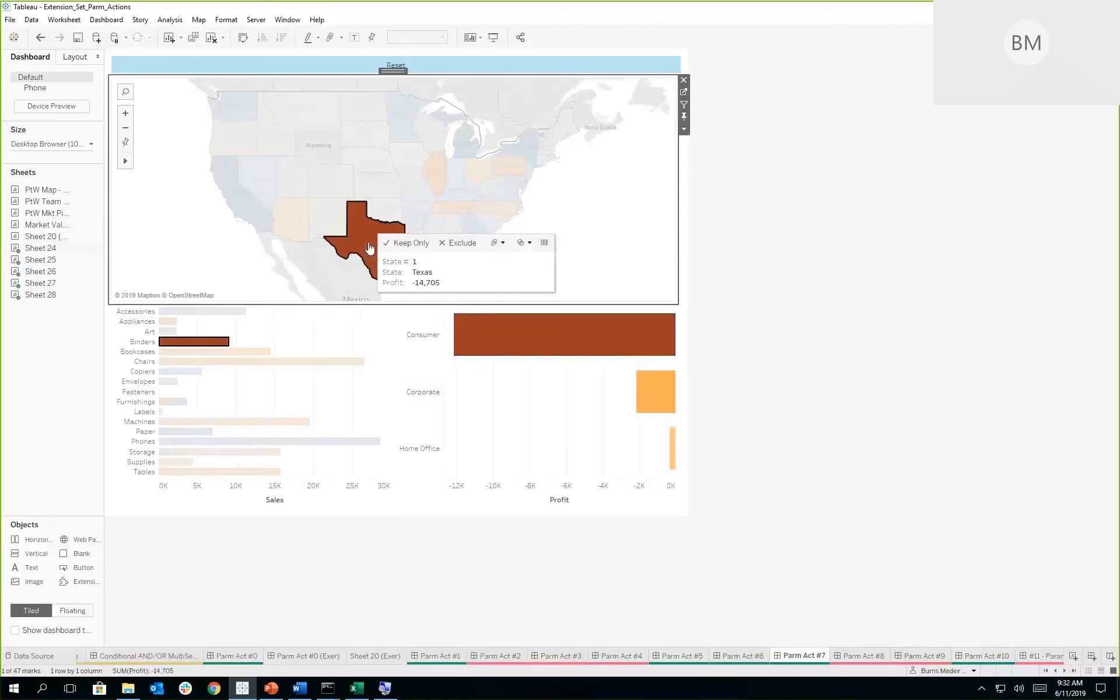
{"action": "mouse_move", "coordinate": [218, 344]}
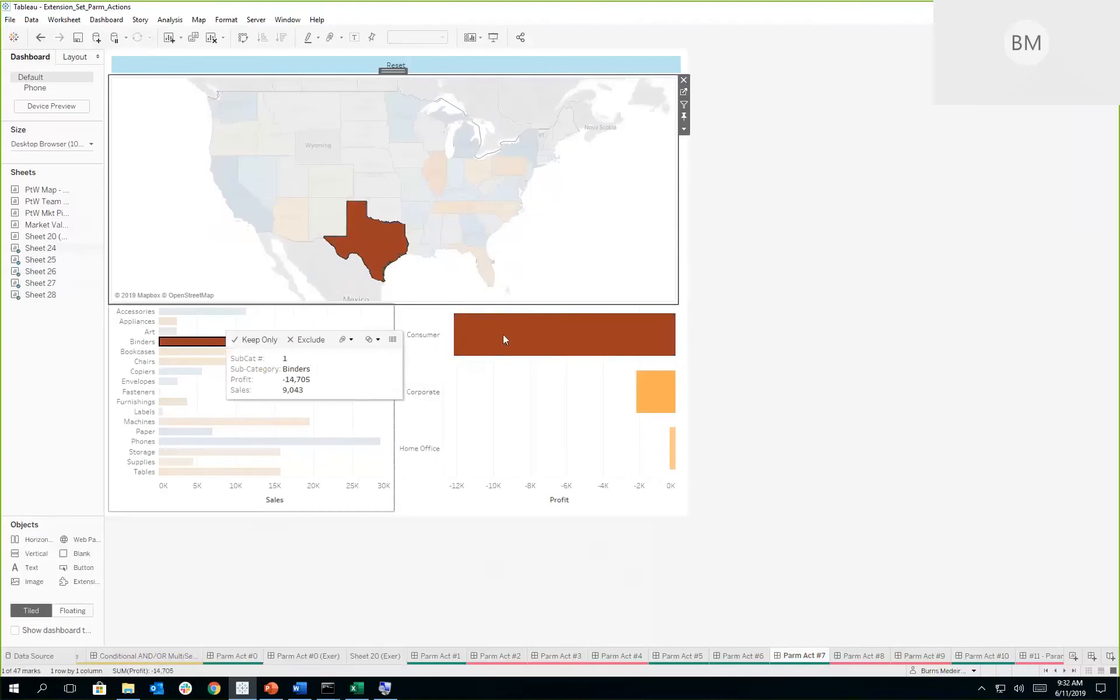
{"action": "mouse_move", "coordinate": [549, 336]}
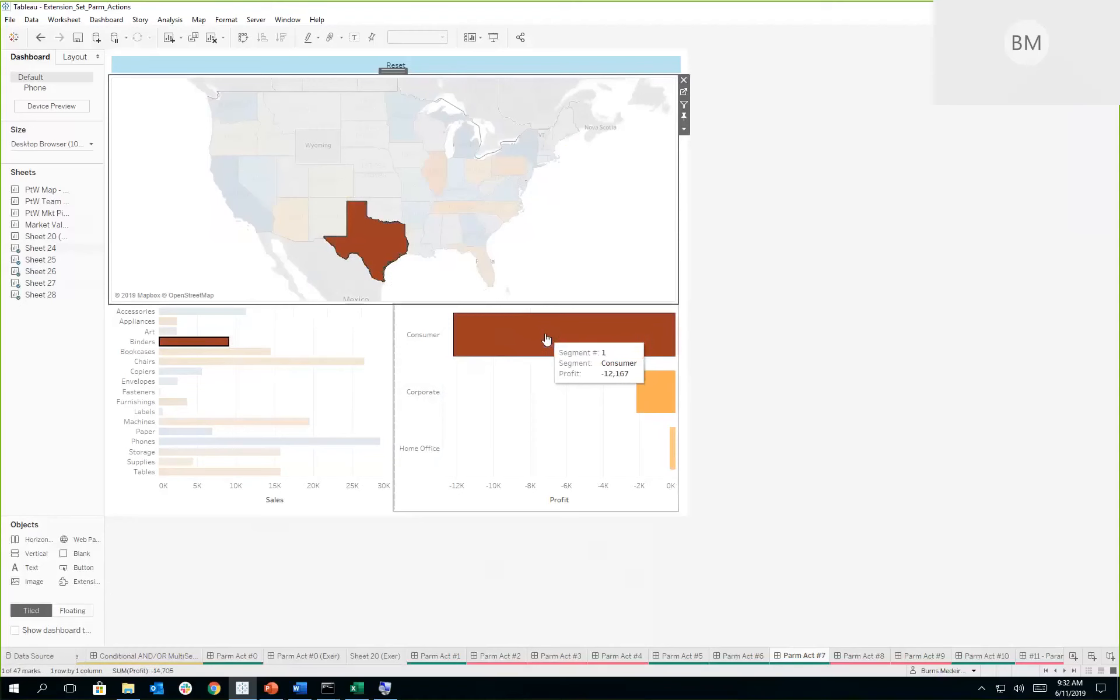
{"action": "left_click", "coordinate": [546, 339]}
{"action": "left_click", "coordinate": [546, 339]}
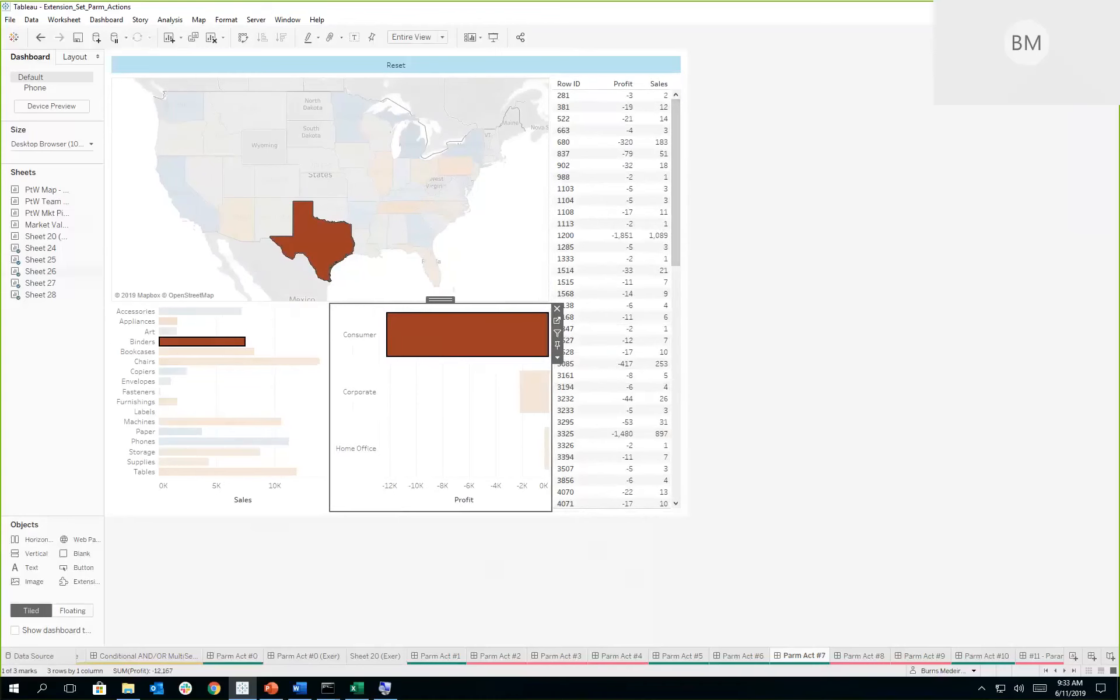
- Open the Parm Act #10 dashboard, drill from Texas into the southeast Texas cities' ZIP codes, and return to the state map through Beaumont's ZIP 77705
{"action": "left_click", "coordinate": [995, 656]}
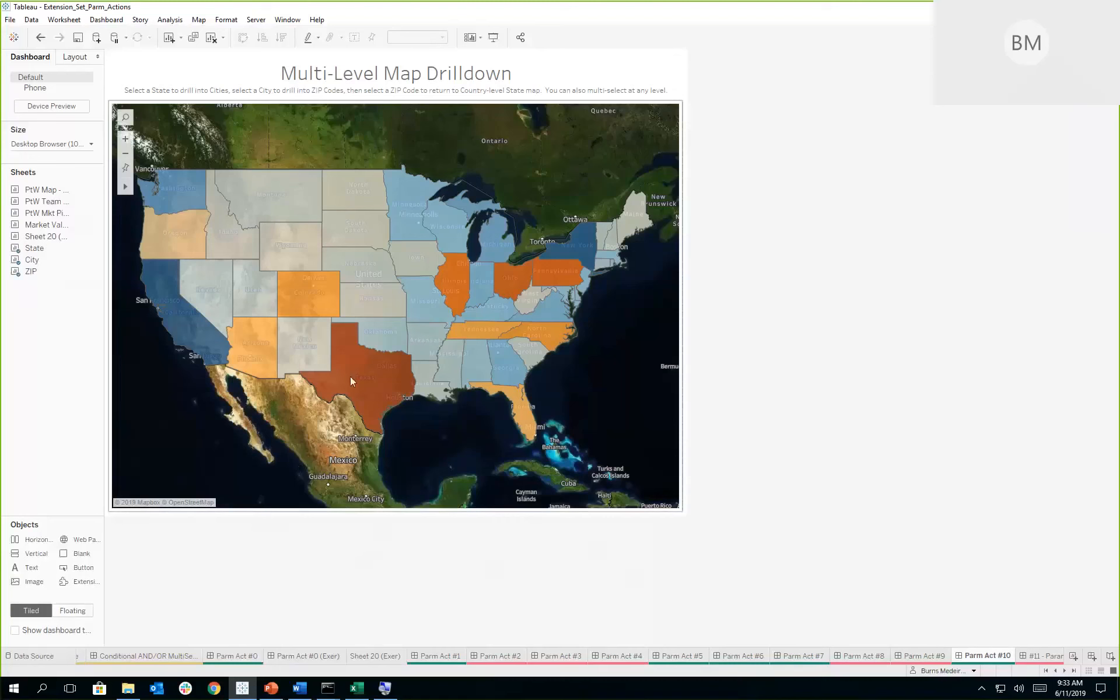
{"action": "mouse_move", "coordinate": [368, 378]}
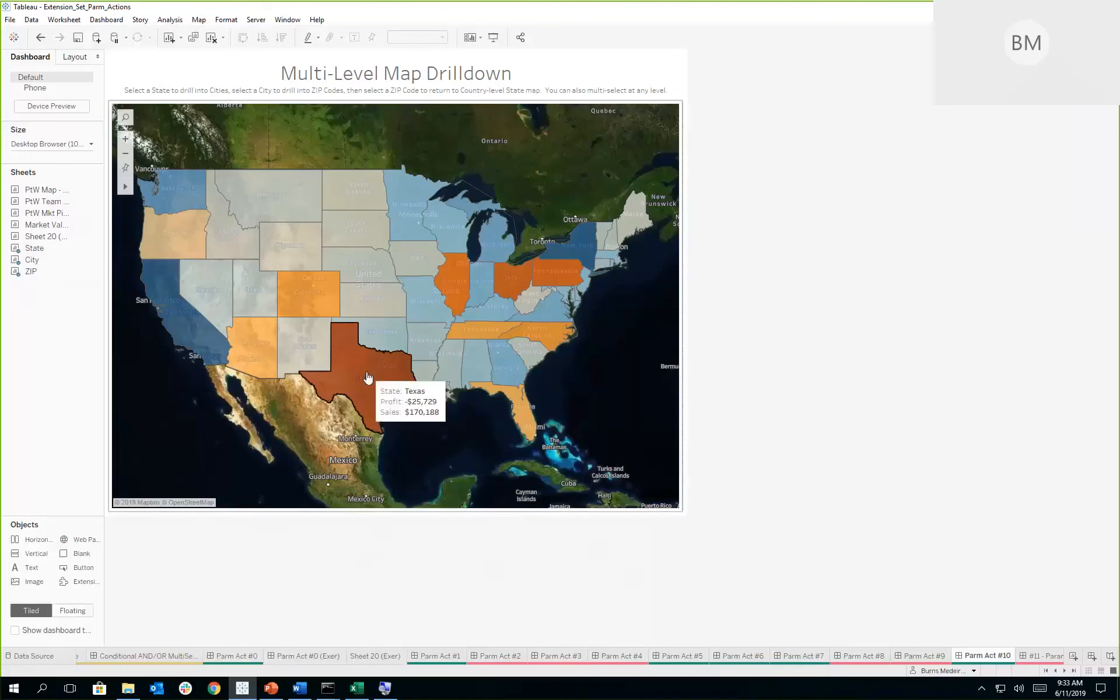
{"action": "left_click", "coordinate": [367, 378]}
{"action": "left_click", "coordinate": [367, 377]}
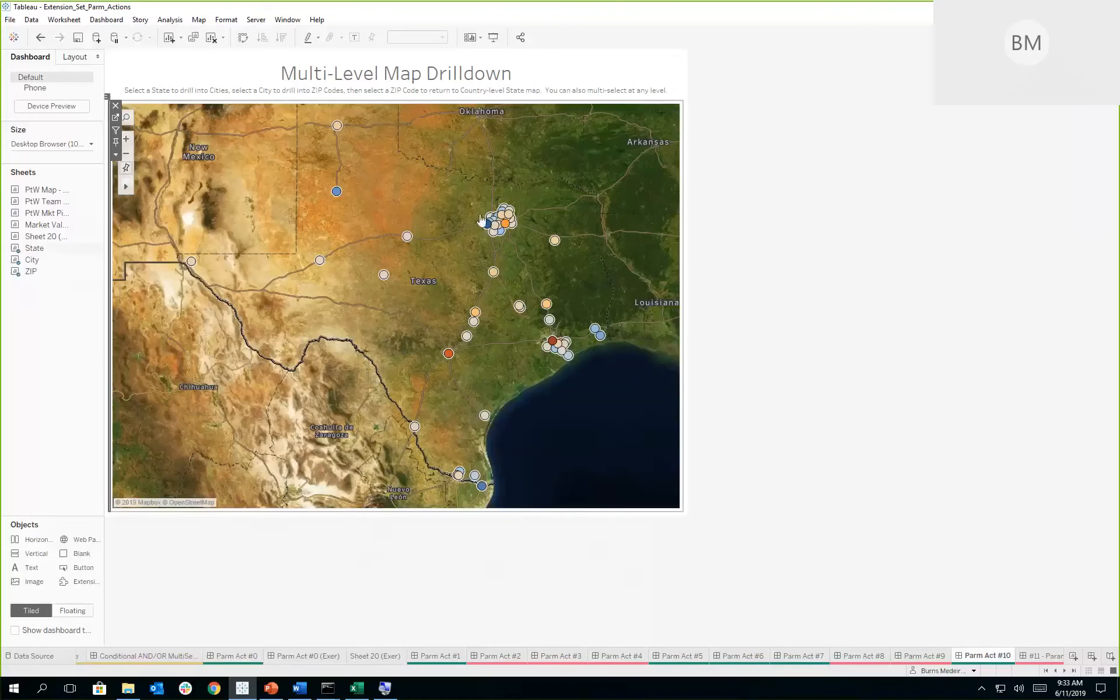
{"action": "left_click_drag", "start_coordinate": [607, 372], "coordinate": [521, 311]}
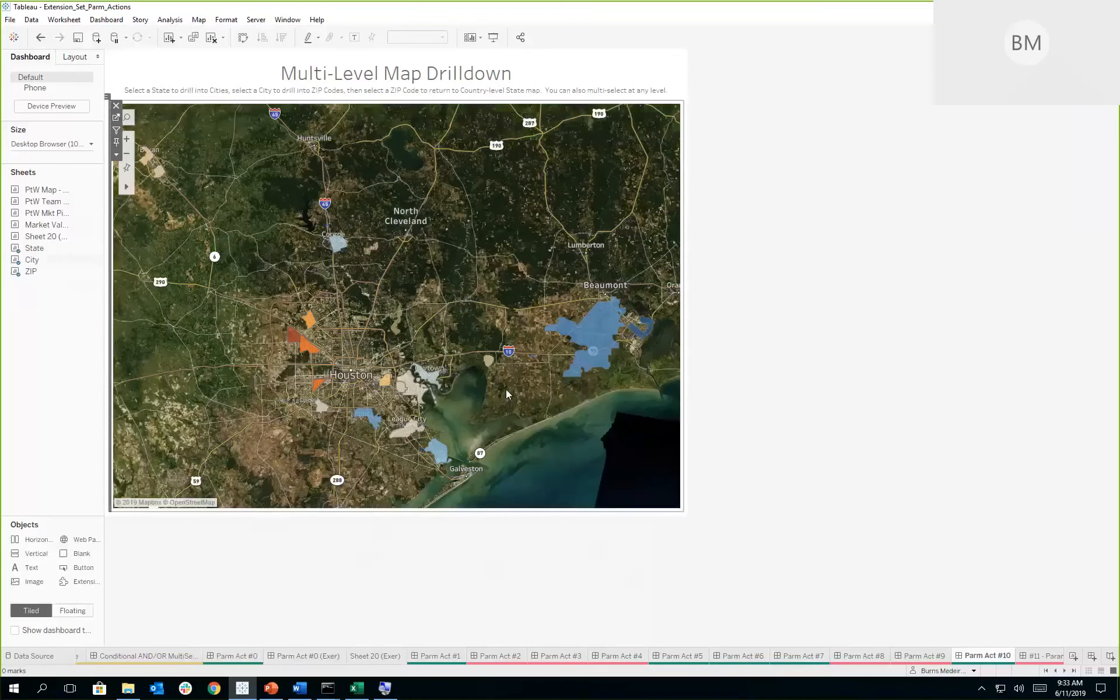
{"action": "mouse_move", "coordinate": [600, 336]}
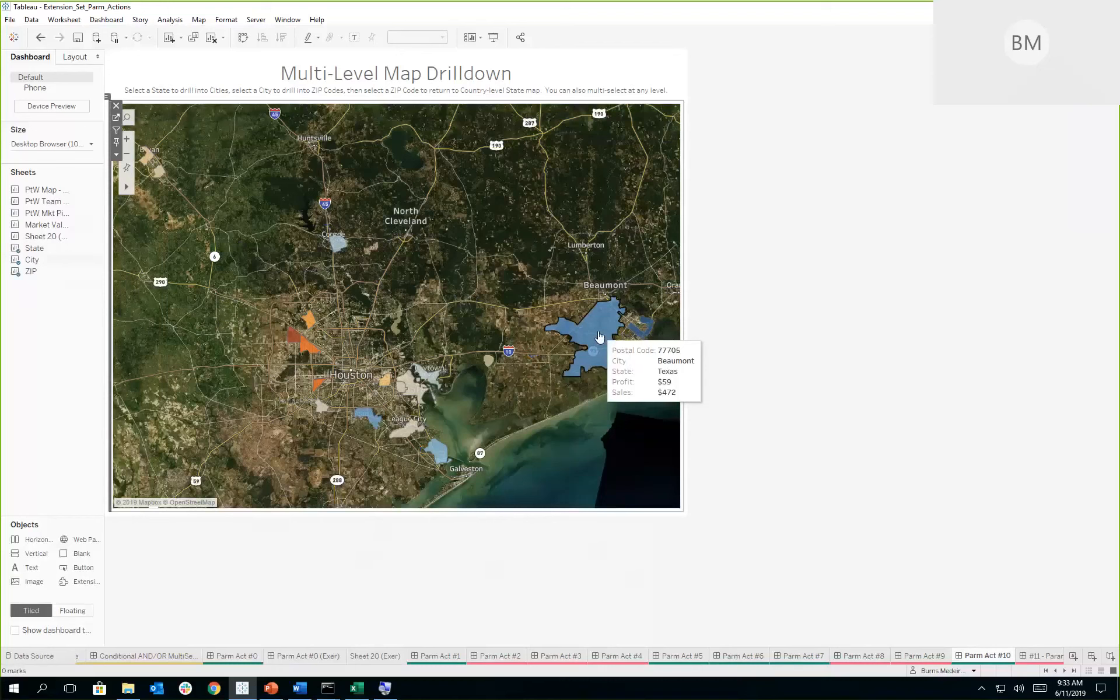
{"action": "left_click", "coordinate": [600, 337]}
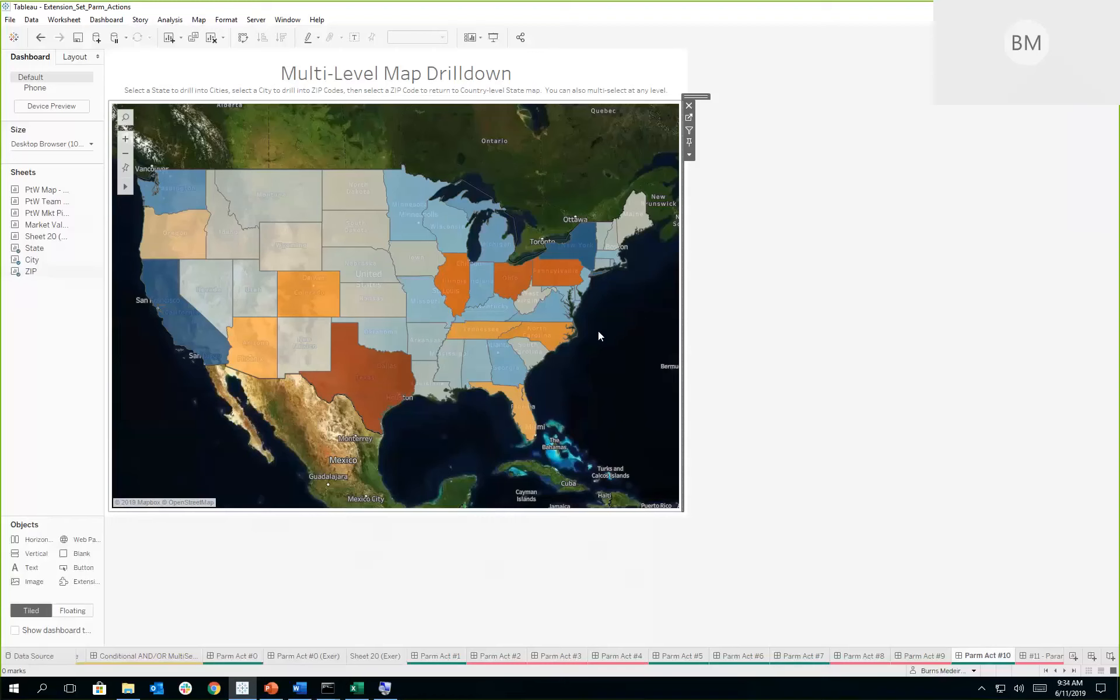
- Review the list of parameter and set actions behind the Parm Act #10 map drilldown, closing it without edits
{"action": "left_click", "coordinate": [106, 20]}
{"action": "left_click", "coordinate": [124, 173]}
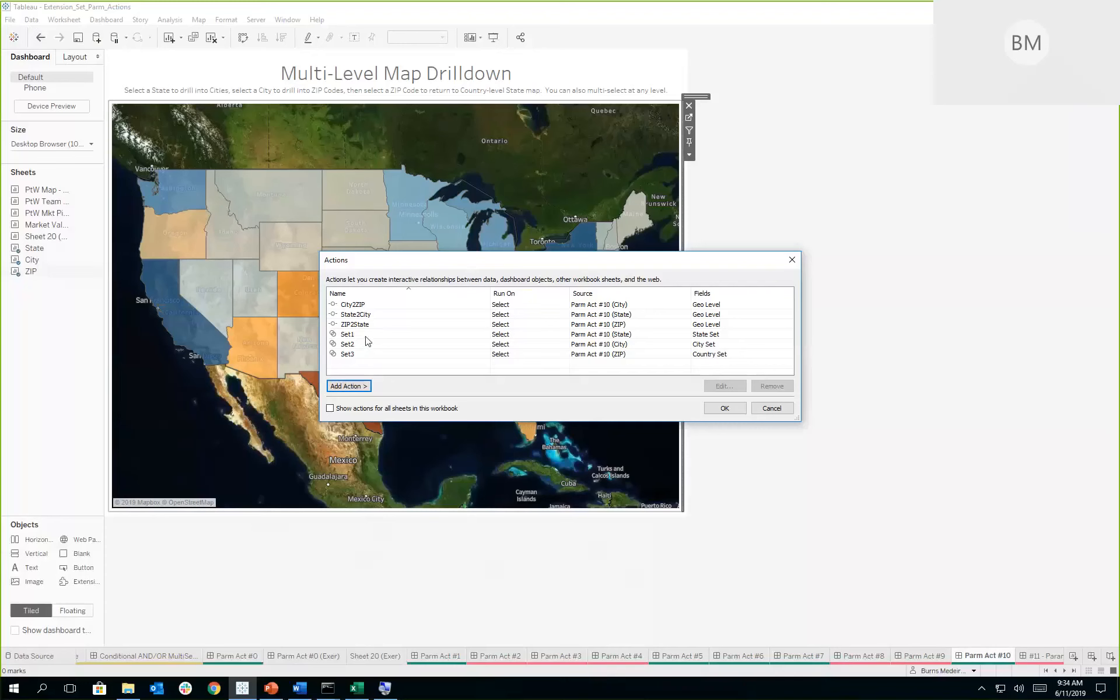
{"action": "left_click", "coordinate": [771, 408]}
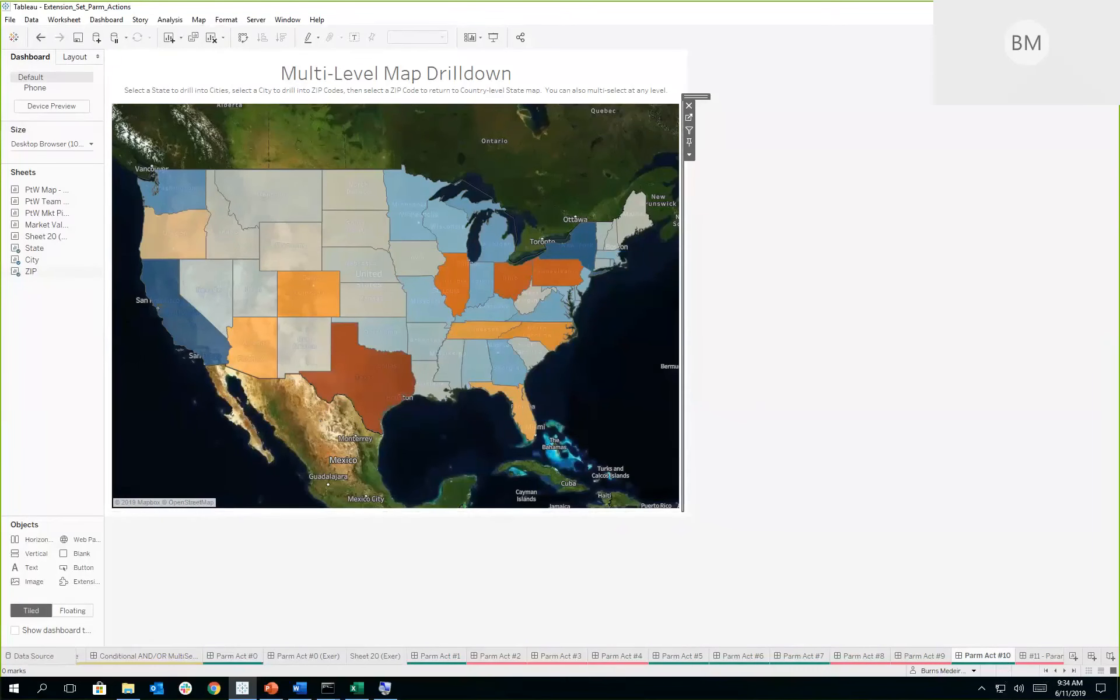
- Switch to the PowerPoint slide show and advance from the Extensions title slide to the Agenda slide
{"action": "left_click", "coordinate": [267, 689]}
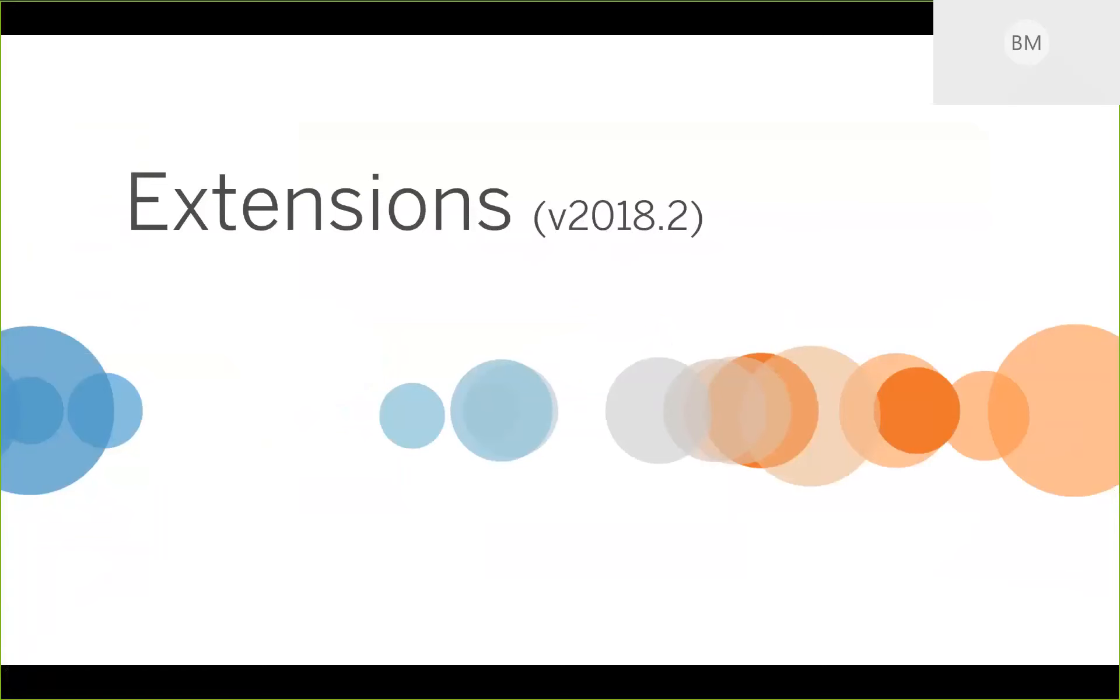
{"action": "key", "text": "Right"}
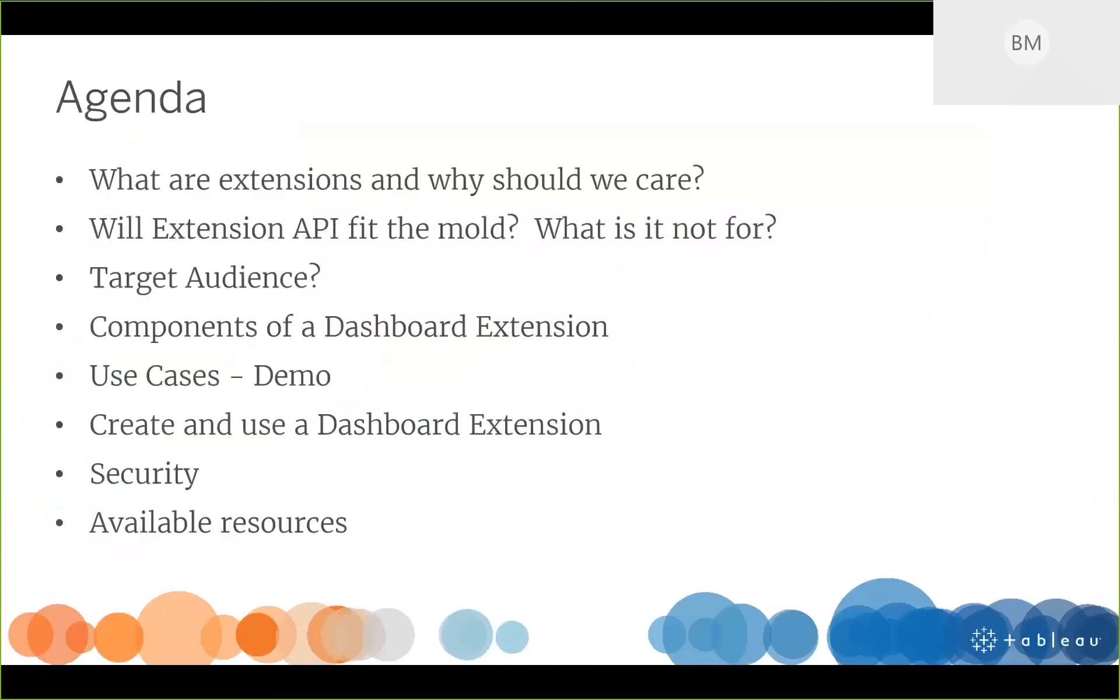
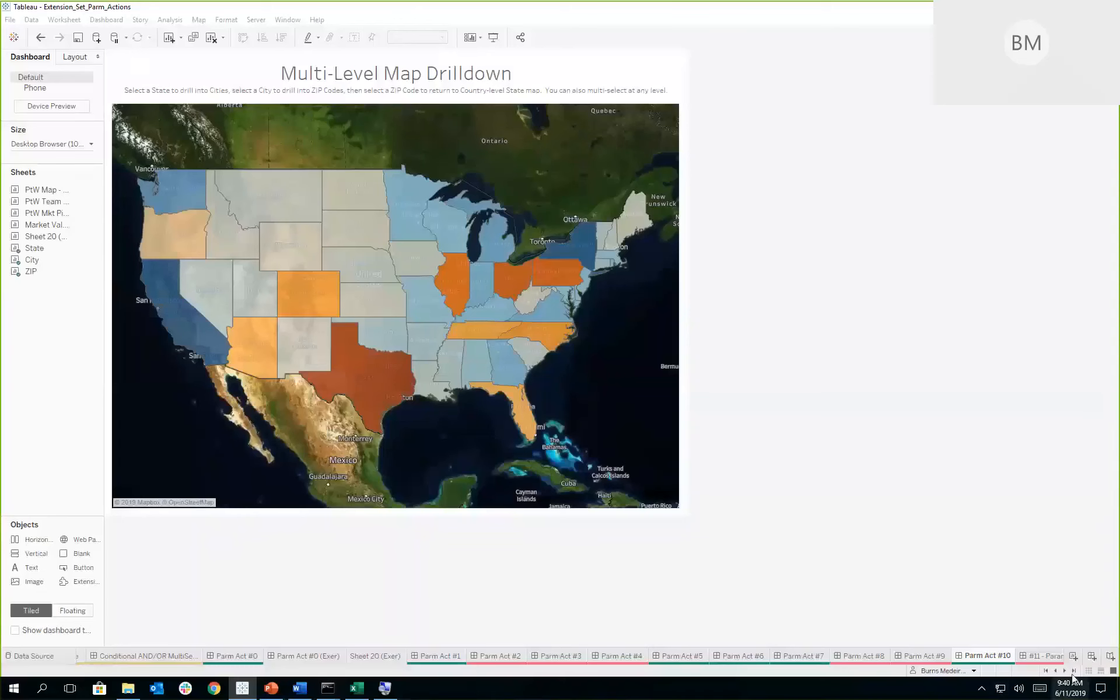
- Open the Inventory dashboard and place an Extension object beside the inventory chart, giving the chart more of the width
{"action": "left_click", "coordinate": [1065, 671]}
{"action": "left_click", "coordinate": [1065, 671]}
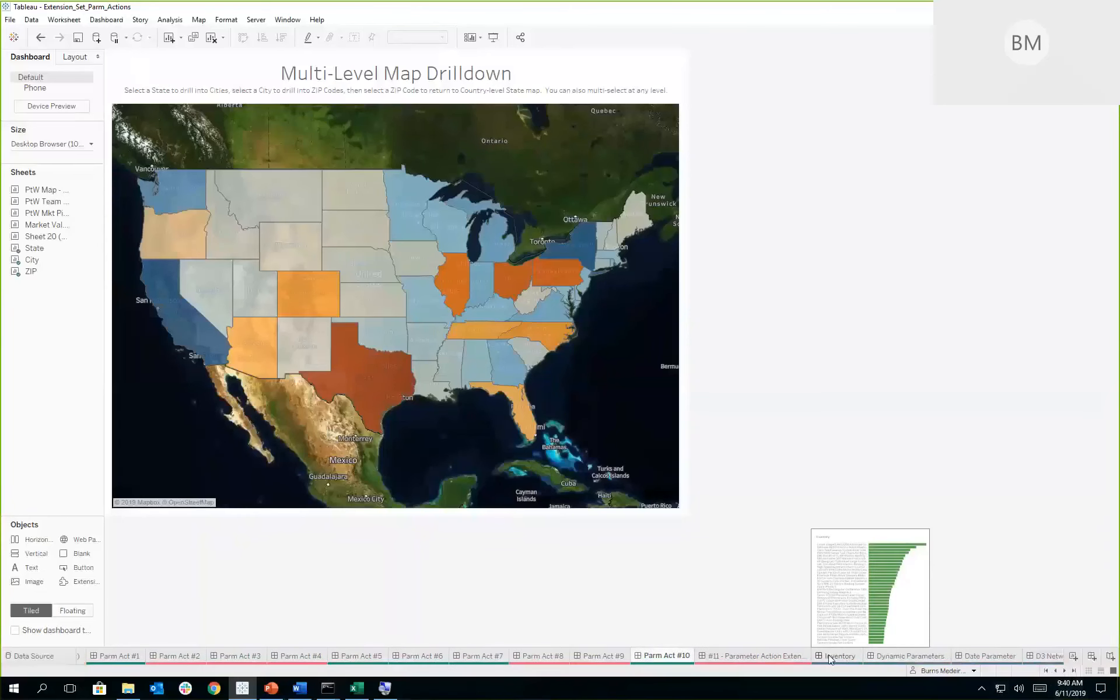
{"action": "left_click", "coordinate": [828, 655]}
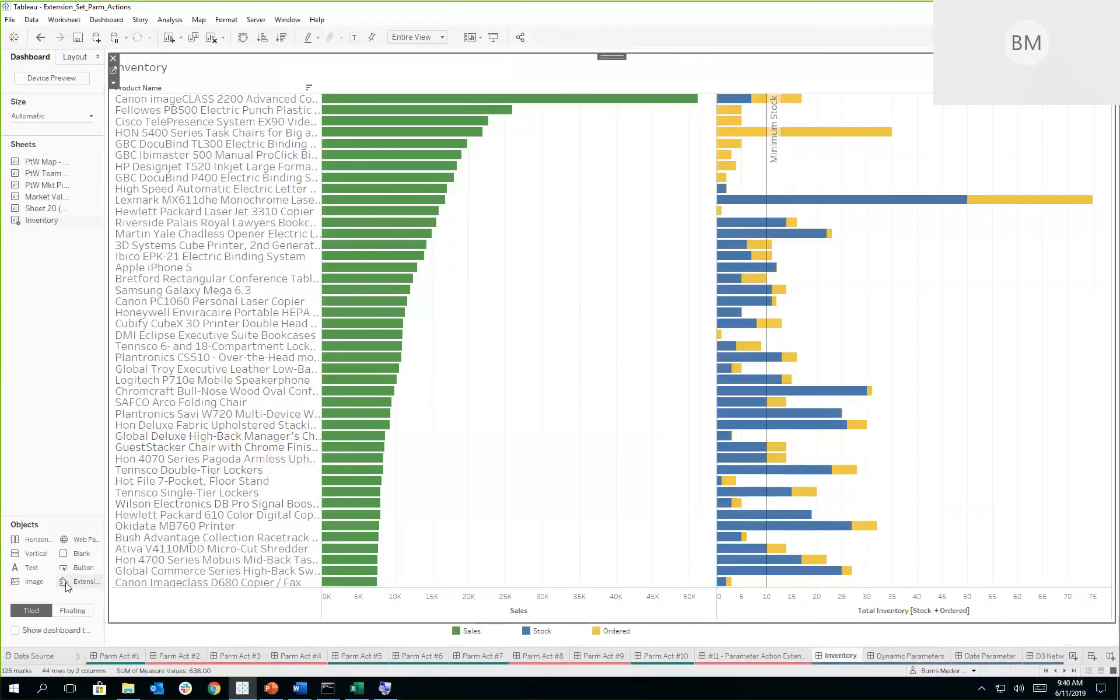
{"action": "key", "text": "ctrl"}
{"action": "key", "text": "ctrl"}
{"action": "key", "text": "ctrl"}
{"action": "key", "text": "ctrl"}
{"action": "key", "text": "ctrl"}
{"action": "mouse_move", "coordinate": [79, 581]}
{"action": "left_mouse_down"}
{"action": "mouse_move", "coordinate": [375, 563]}
{"action": "mouse_move", "coordinate": [821, 491]}
{"action": "mouse_move", "coordinate": [1057, 382]}
{"action": "mouse_move", "coordinate": [1116, 269]}
{"action": "mouse_move", "coordinate": [1118, 346]}
{"action": "mouse_move", "coordinate": [1106, 364]}
{"action": "mouse_move", "coordinate": [1118, 328]}
{"action": "left_mouse_up"}
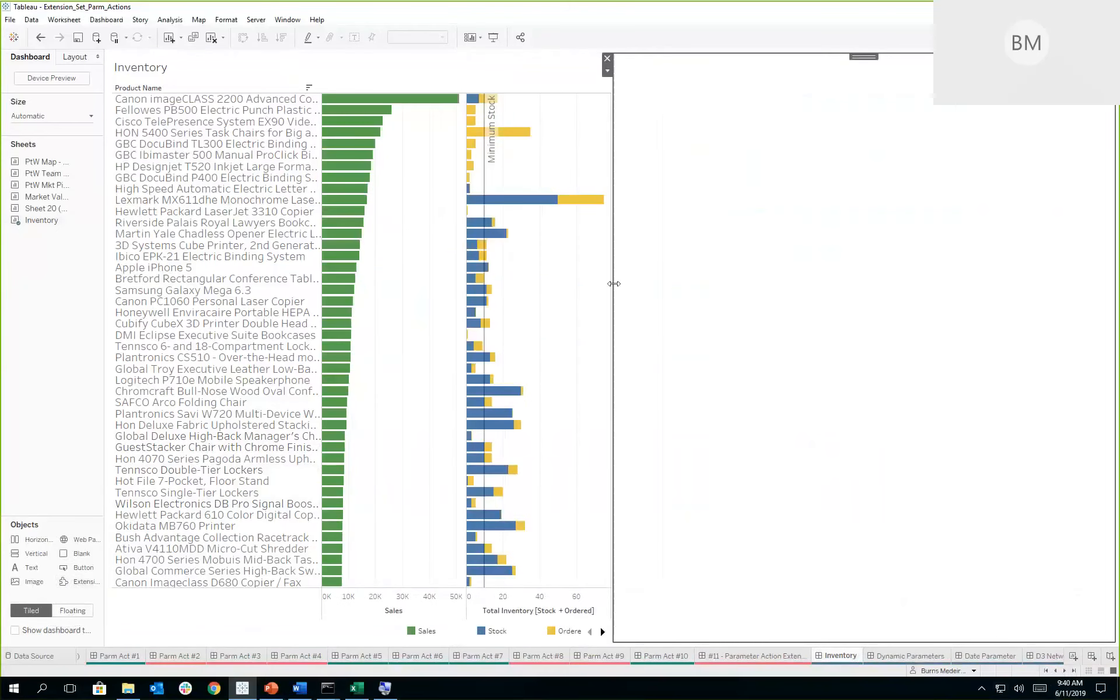
{"action": "left_click_drag", "start_coordinate": [613, 285], "coordinate": [732, 287]}
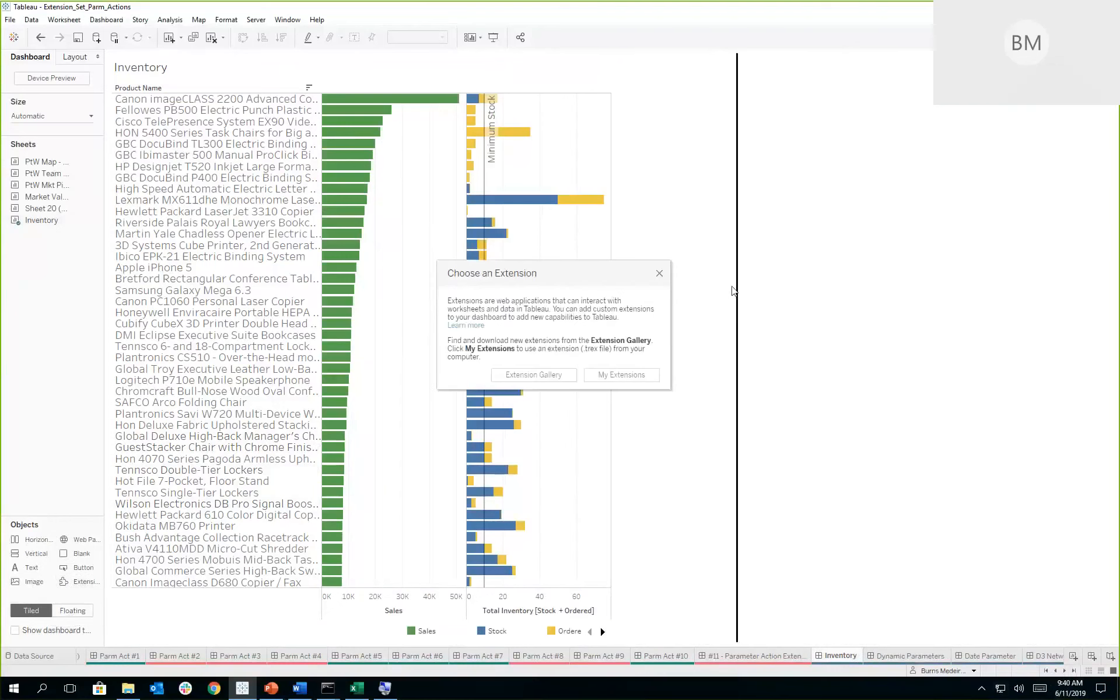
- View the online Extension Gallery, return to the dashboard, and load the local InventoryManagement TREX file as the extension
{"action": "left_click", "coordinate": [529, 376]}
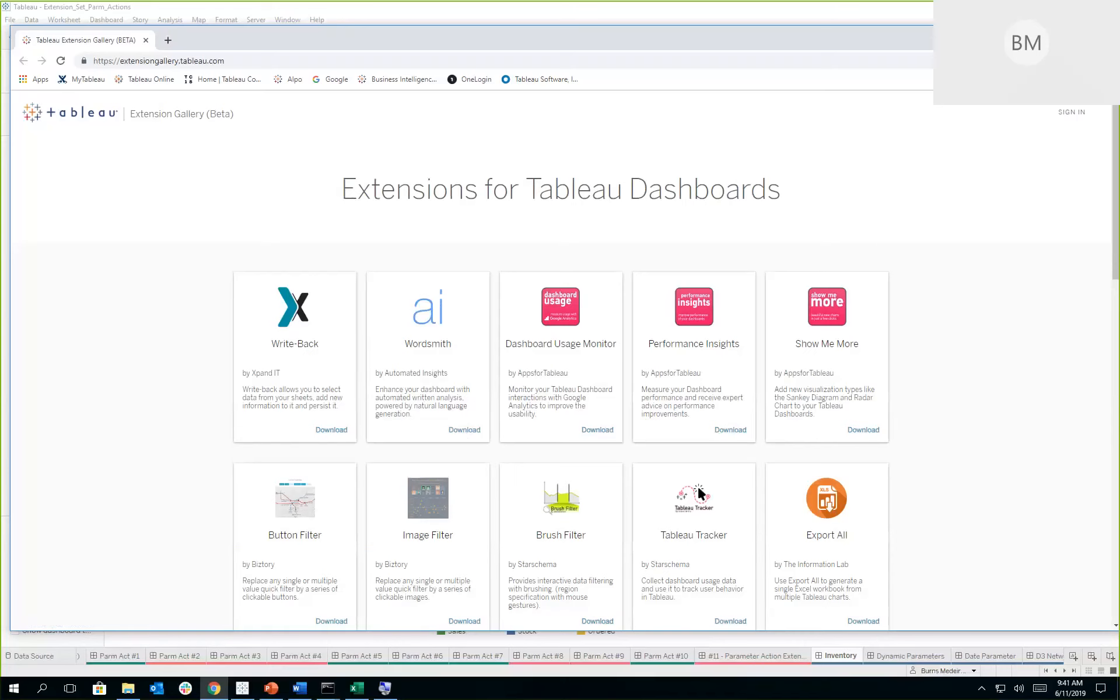
{"action": "left_click", "coordinate": [1052, 35]}
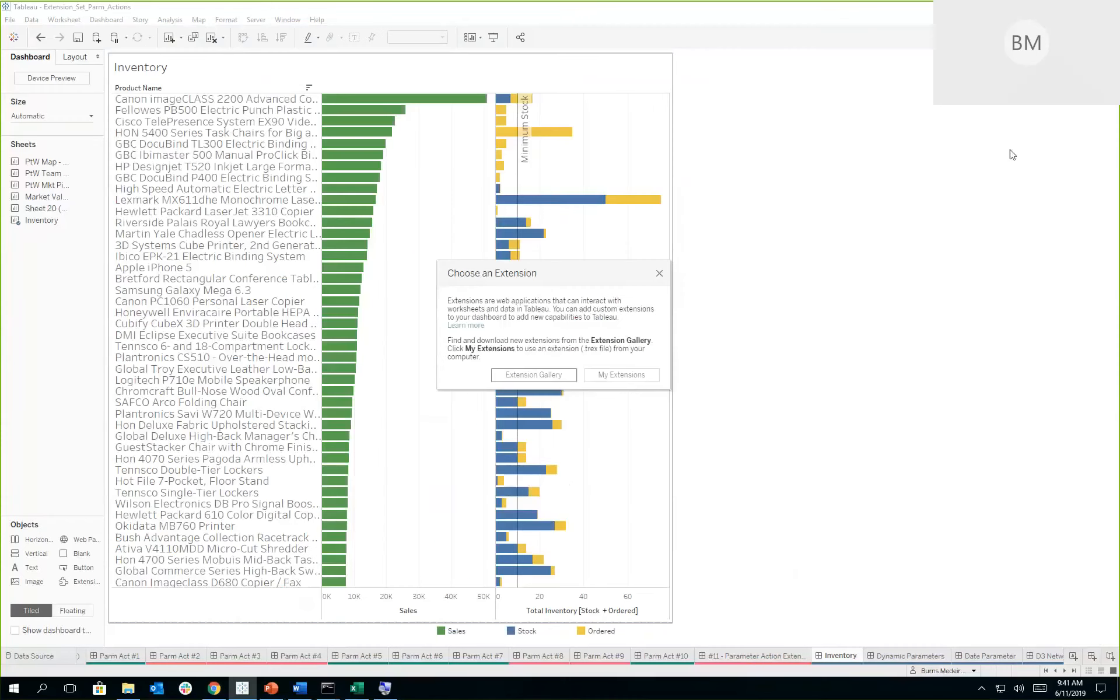
{"action": "left_click", "coordinate": [626, 375]}
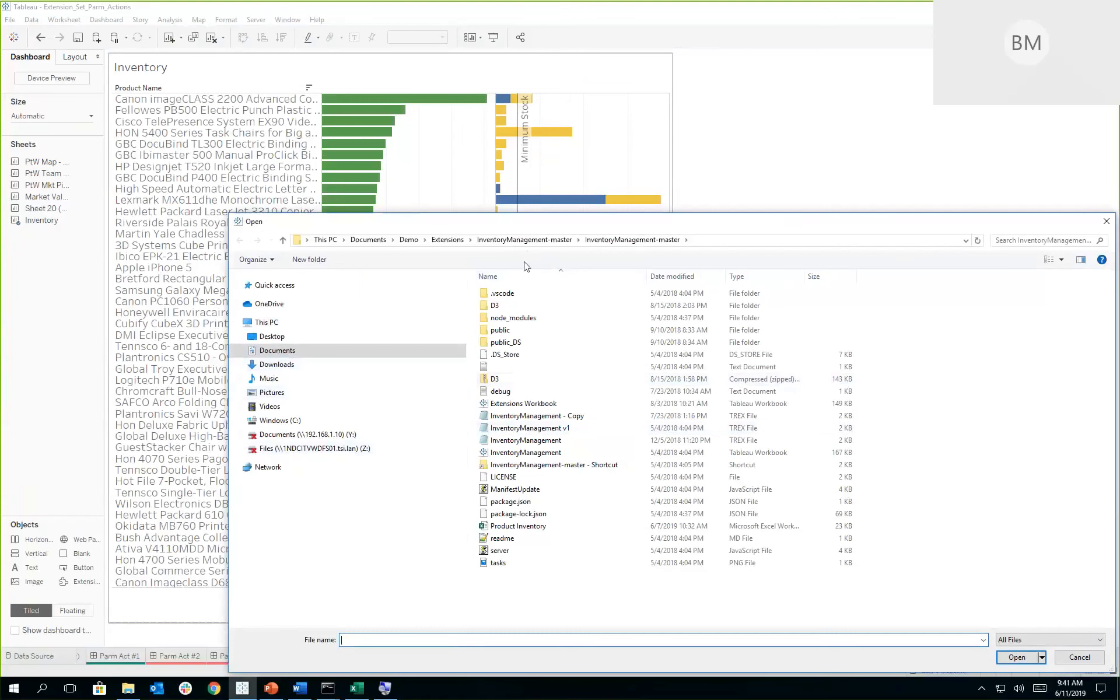
{"action": "left_click", "coordinate": [534, 440]}
{"action": "double_click", "coordinate": [534, 440]}
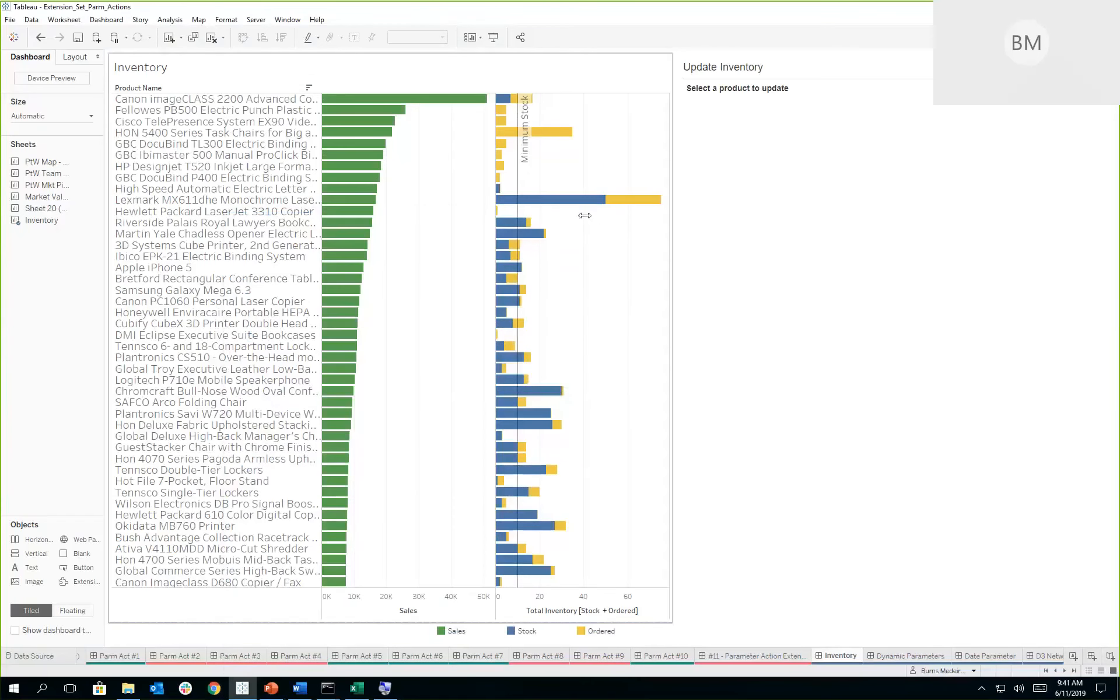
- Select the Lexmark MX611dhe Monochrome Laser Printer stock bar, update its ordered quantity to 15, and check the bar's tooltip
{"action": "mouse_move", "coordinate": [577, 202]}
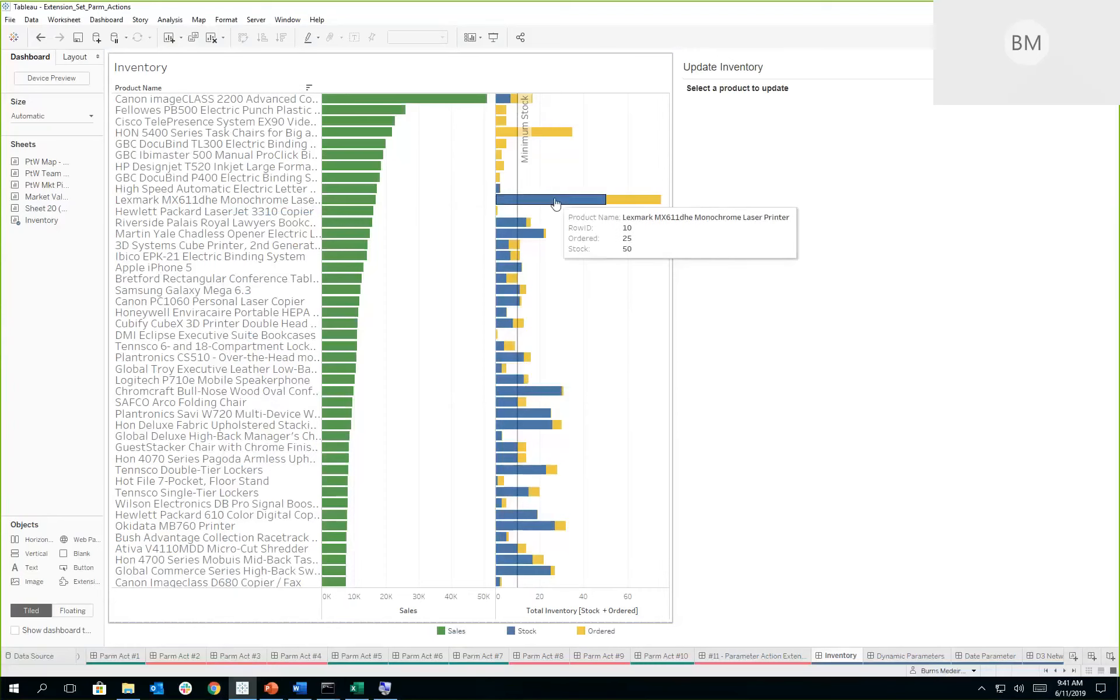
{"action": "left_click", "coordinate": [555, 202]}
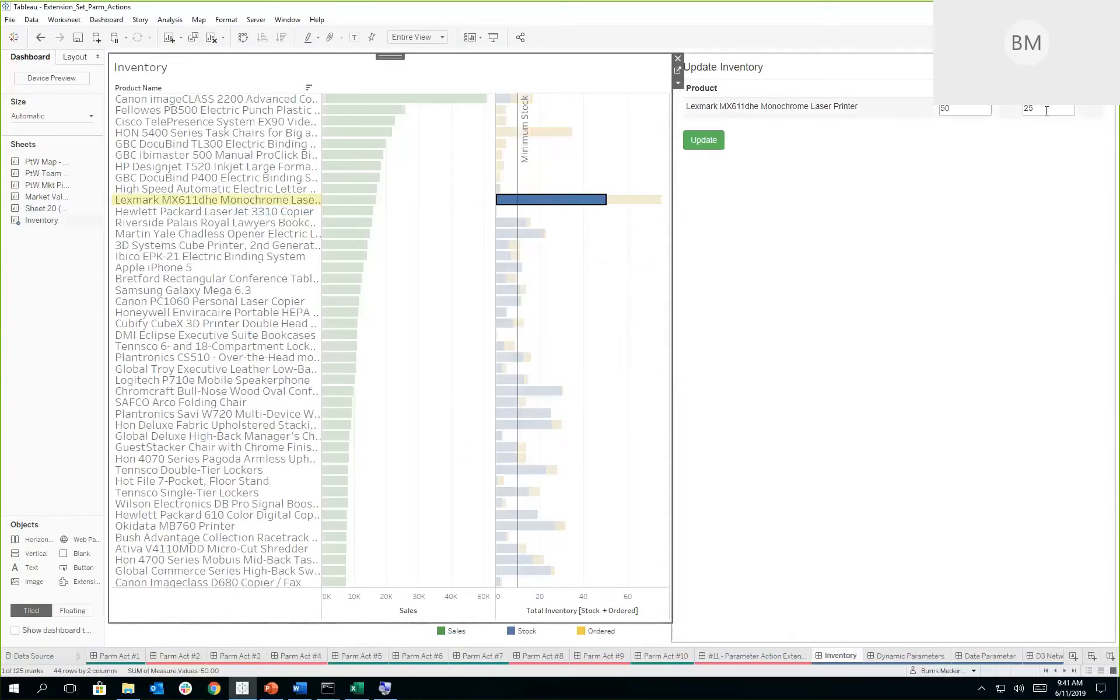
{"action": "left_click", "coordinate": [1011, 110]}
{"action": "double_click", "coordinate": [1048, 109]}
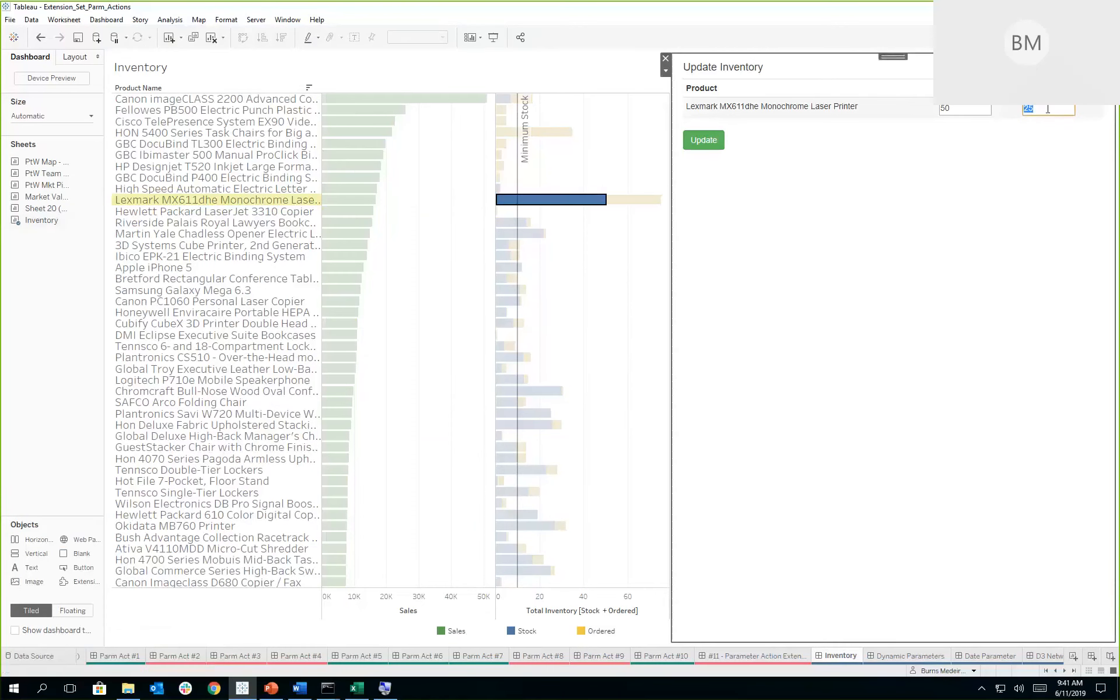
{"action": "type", "text": "15"}
{"action": "left_click", "coordinate": [703, 140]}
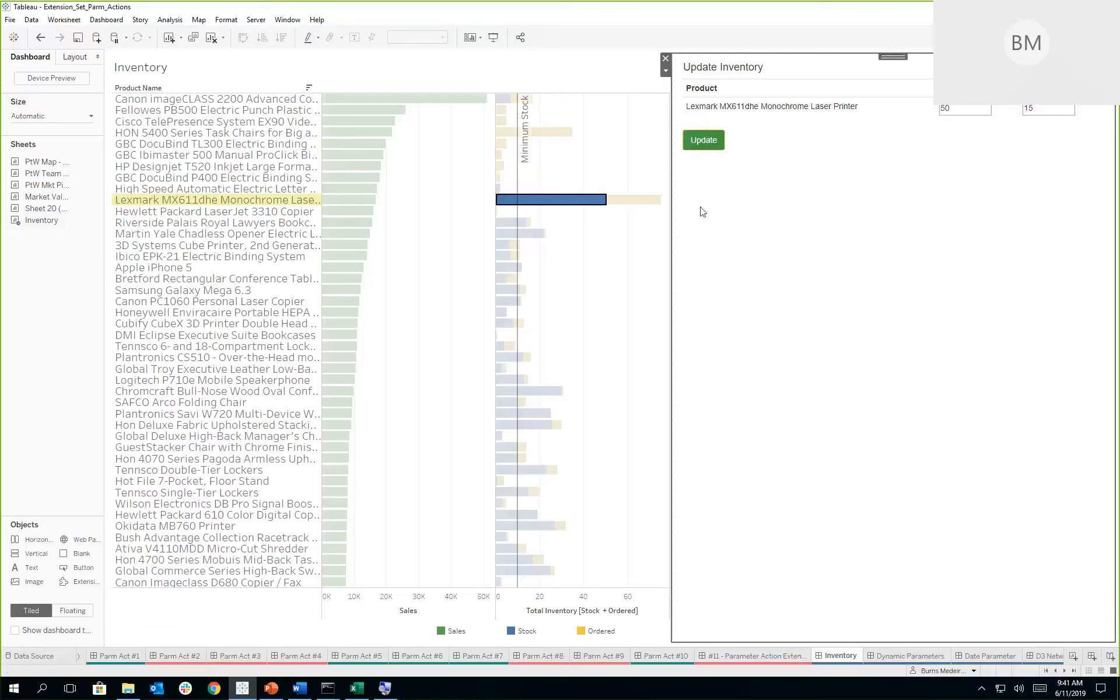
{"action": "mouse_move", "coordinate": [549, 203]}
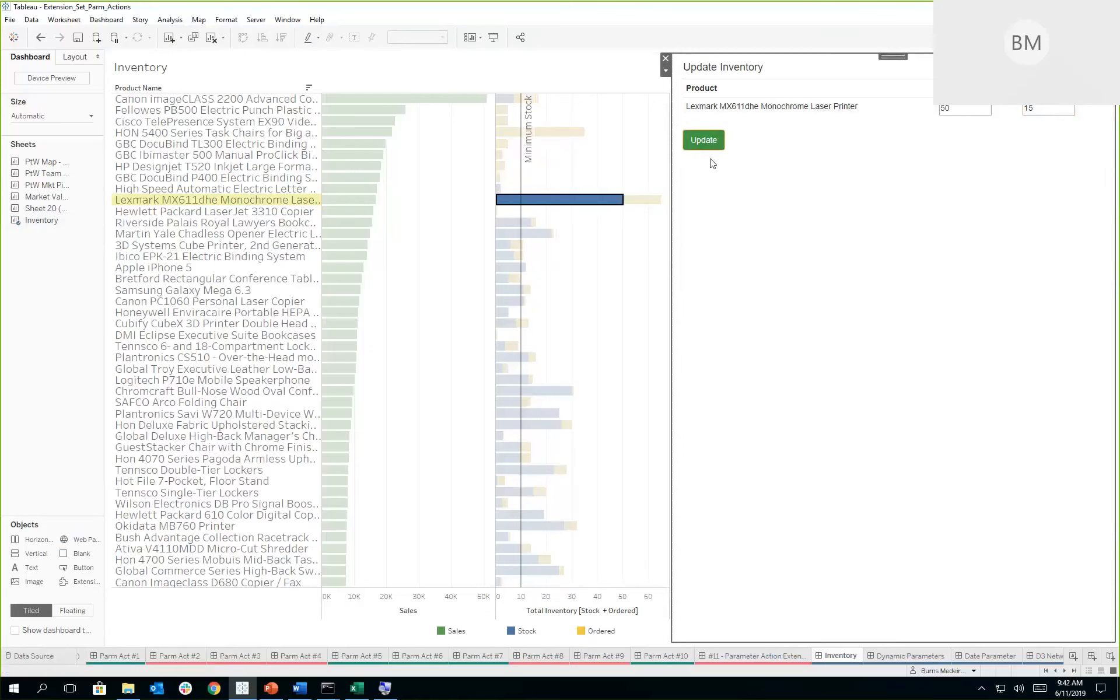
{"action": "mouse_move", "coordinate": [587, 207]}
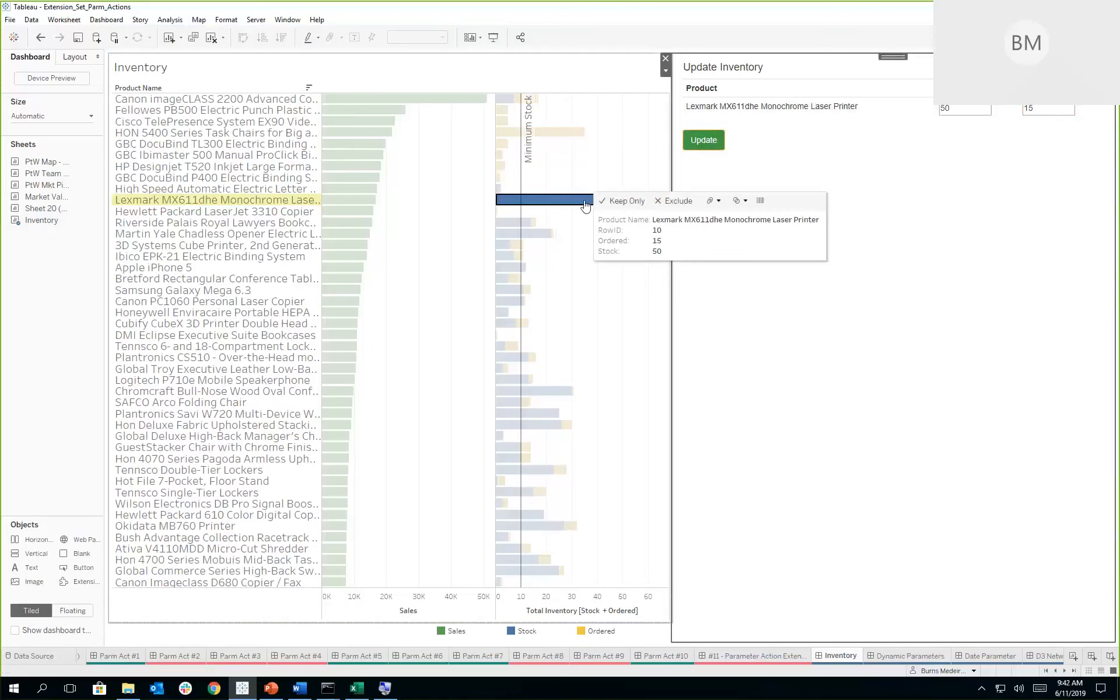
- Open the Dynamic Parameters dashboard and choose Ahoskie, NC in the extension's city list
{"action": "left_click", "coordinate": [896, 657]}
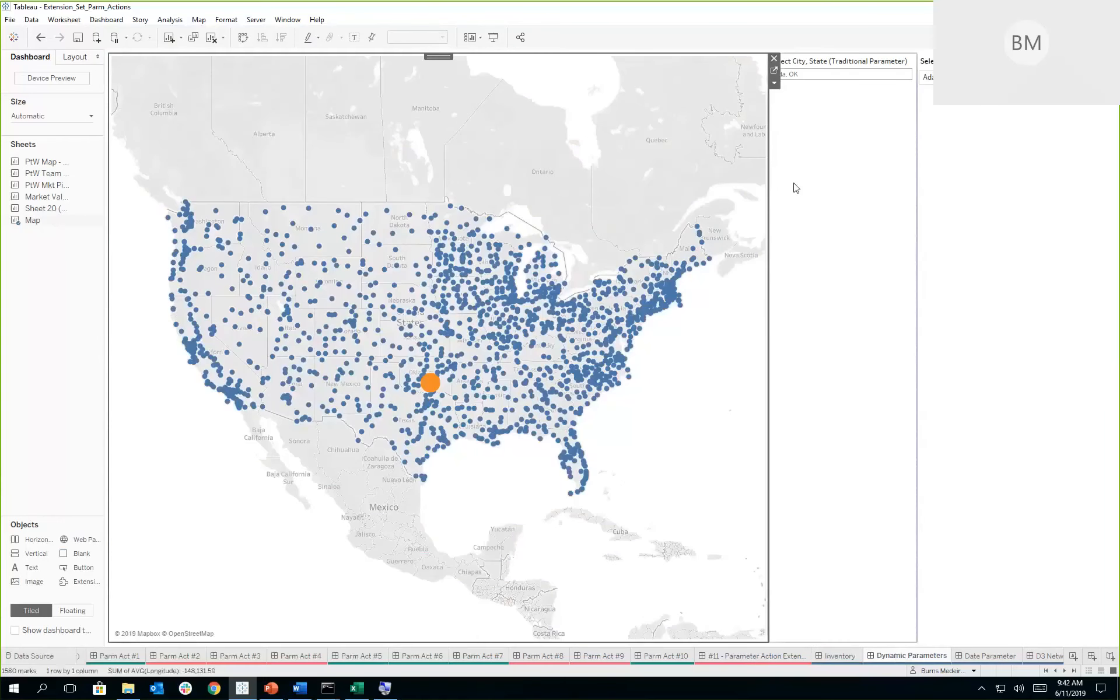
{"action": "left_click", "coordinate": [867, 75]}
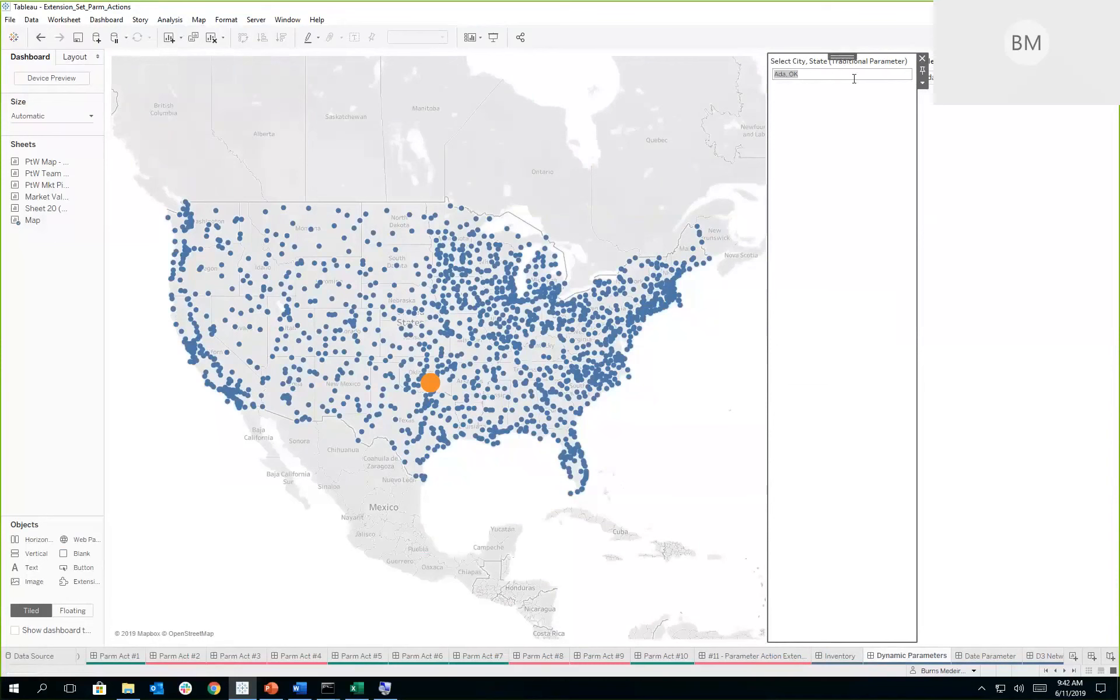
{"action": "left_click", "coordinate": [1015, 77]}
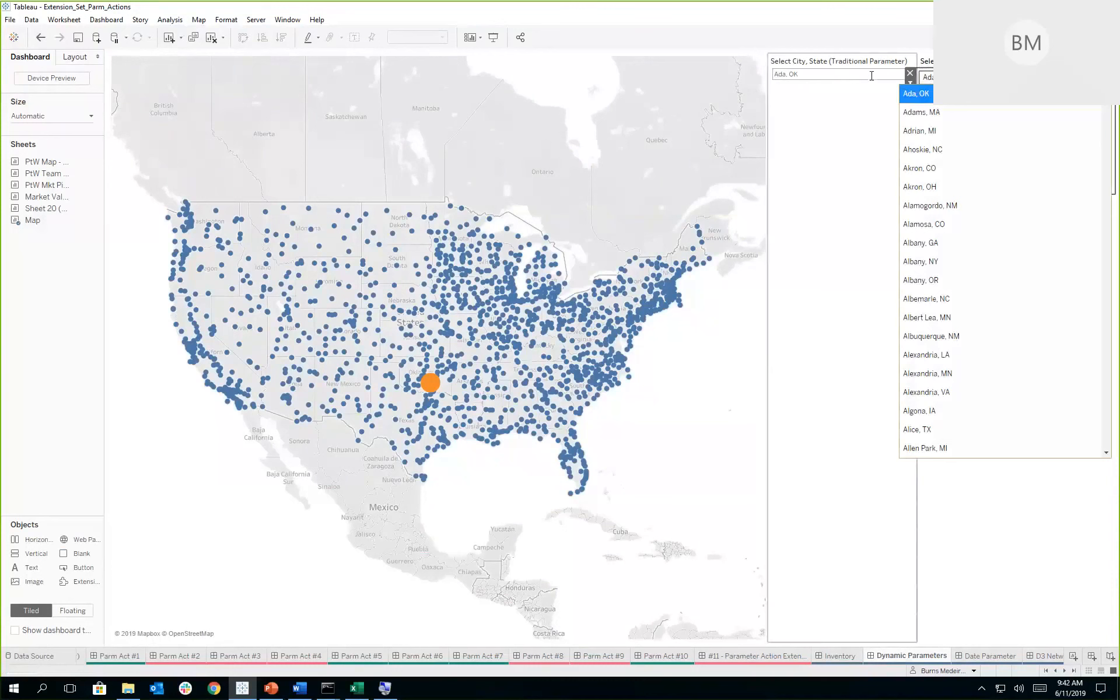
{"action": "left_click", "coordinate": [935, 150]}
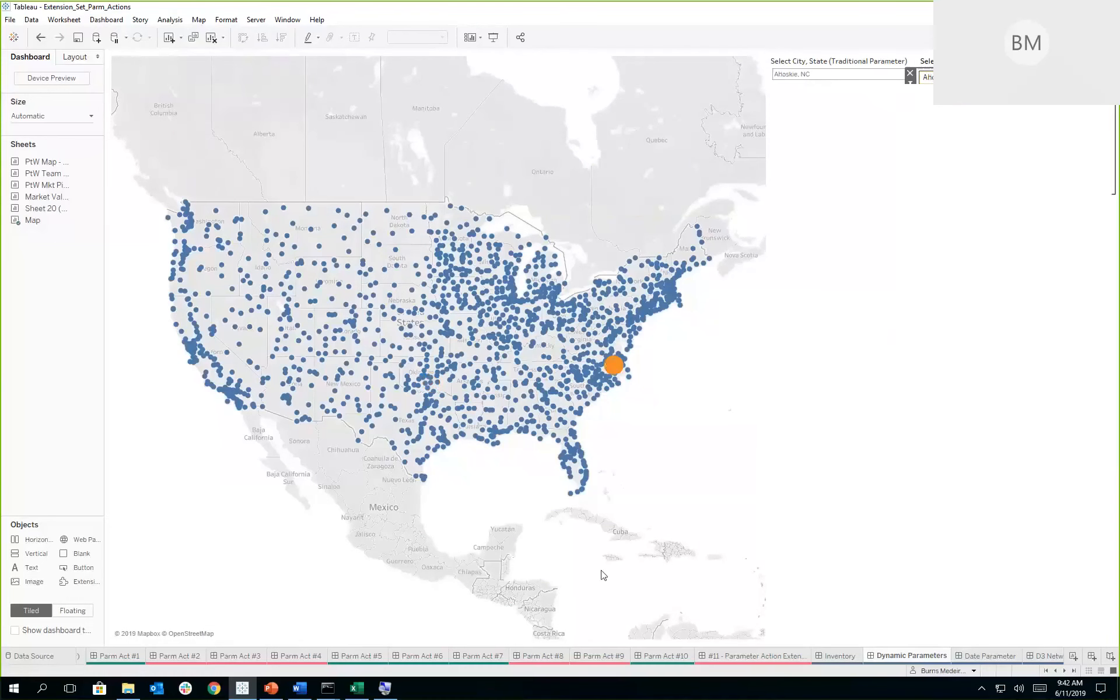
- In Excel's Dynamic Parameter Demo - Datasource workbook, insert Sheet1's Aberdeen, MD row above Ada on the Cities sheet, then save and close it
{"action": "left_click", "coordinate": [356, 688]}
{"action": "left_click", "coordinate": [248, 610]}
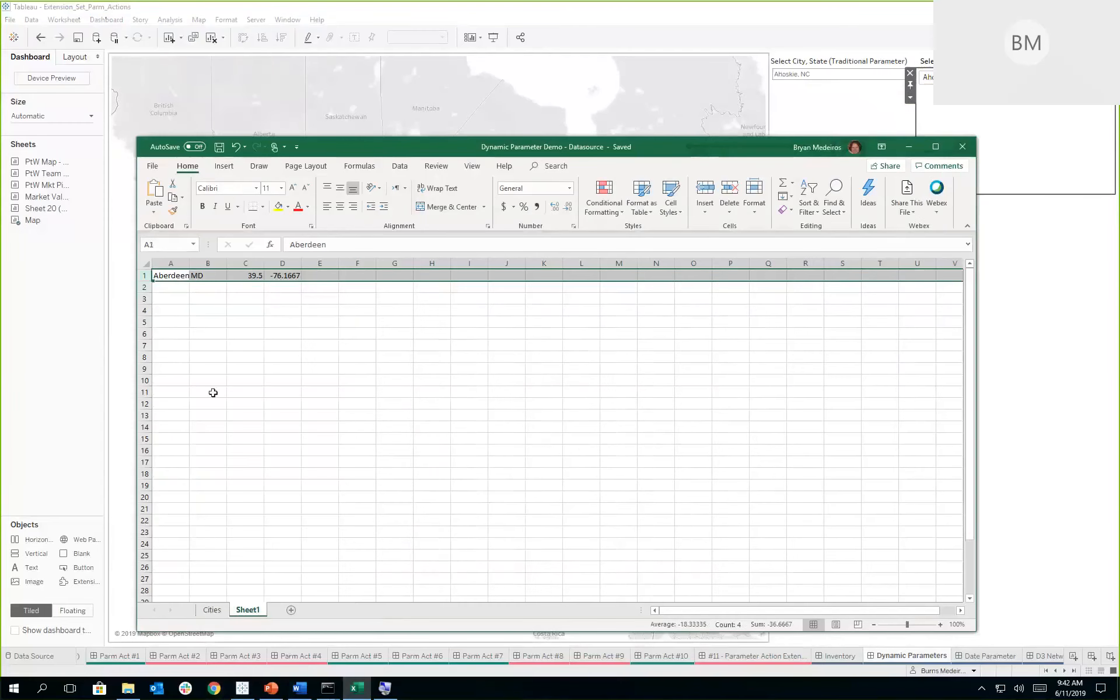
{"action": "key", "text": "ctrl+c"}
{"action": "left_click", "coordinate": [217, 609]}
{"action": "left_click", "coordinate": [143, 287]}
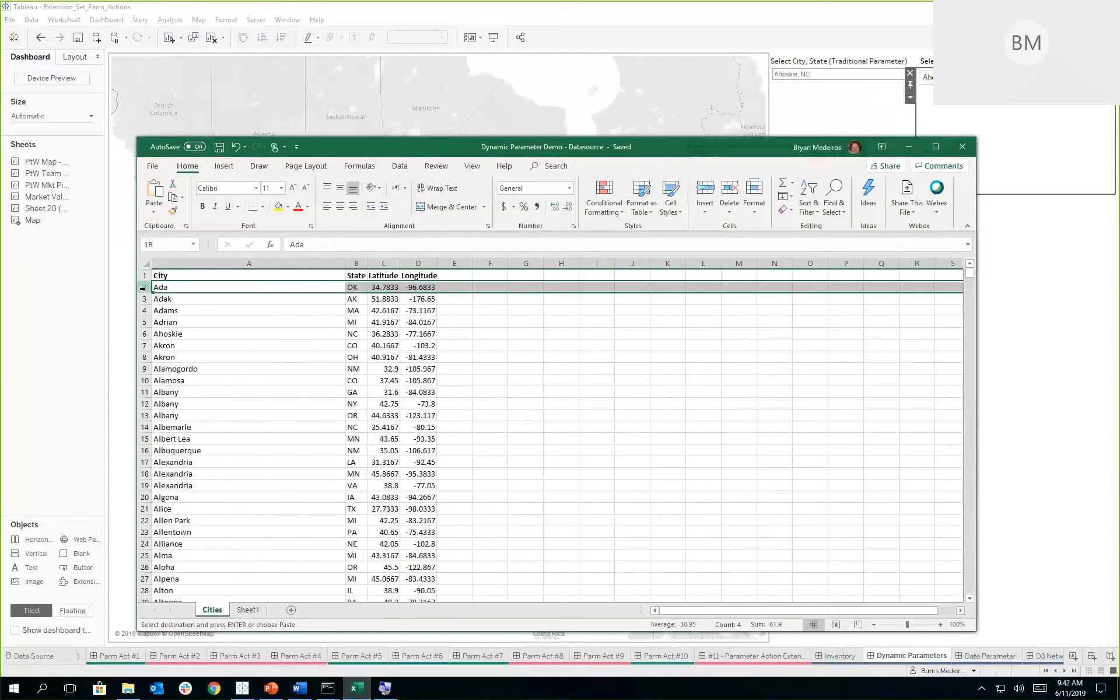
{"action": "right_click", "coordinate": [143, 287]}
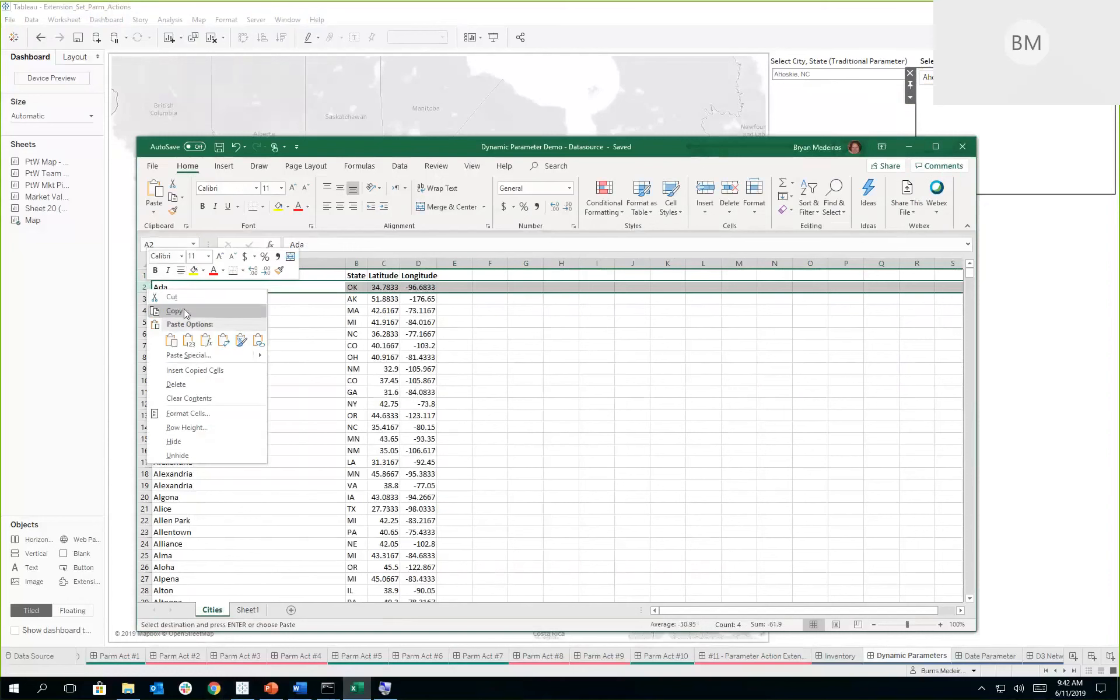
{"action": "key", "text": "Escape"}
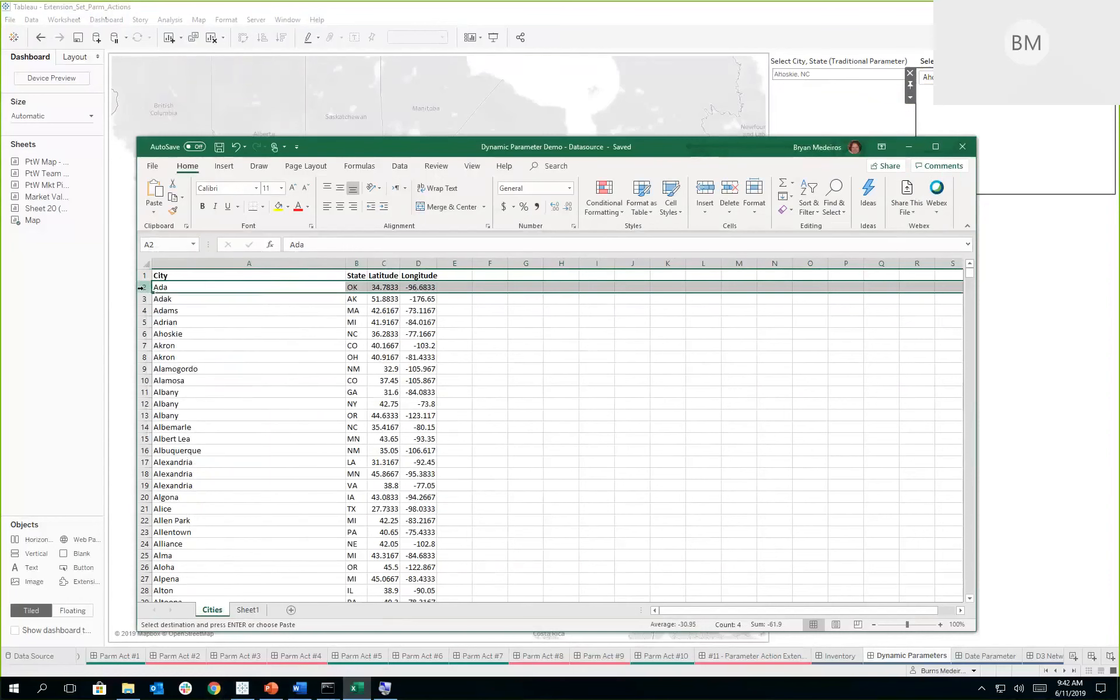
{"action": "right_click", "coordinate": [143, 287]}
{"action": "left_click", "coordinate": [201, 368]}
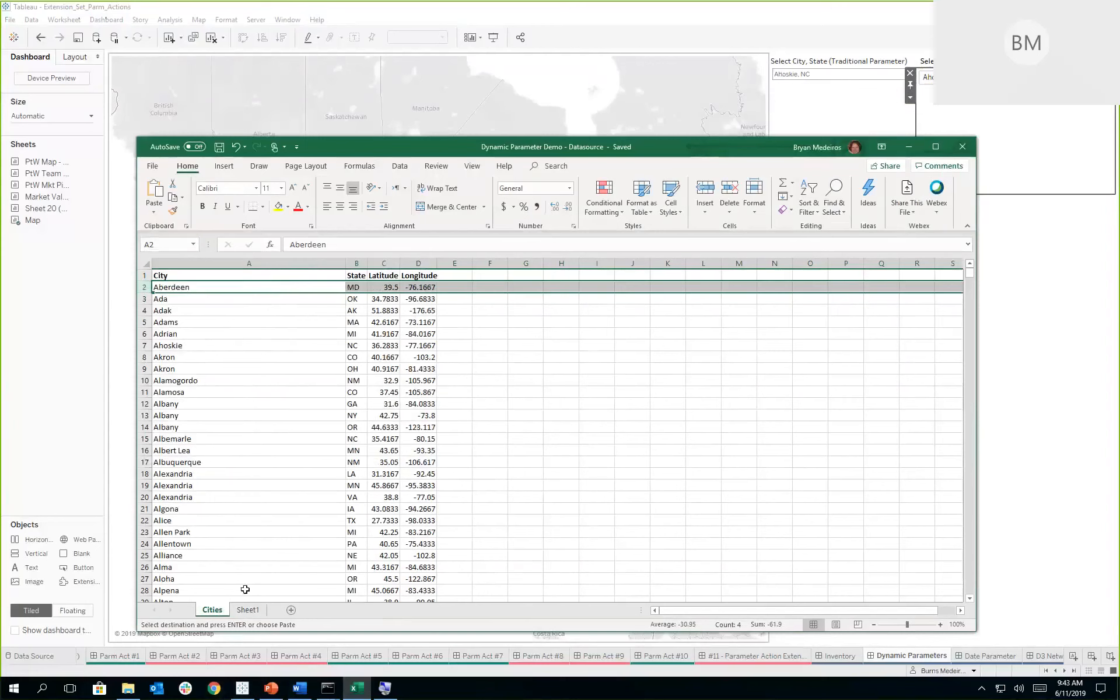
{"action": "left_click", "coordinate": [220, 148]}
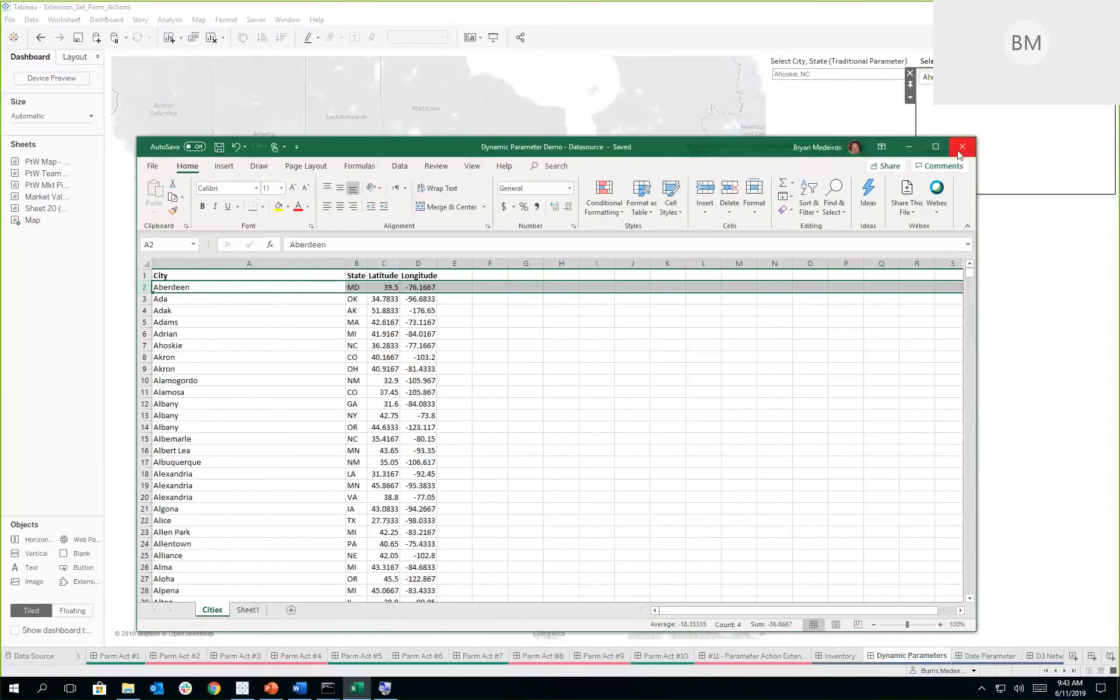
{"action": "left_click", "coordinate": [961, 152]}
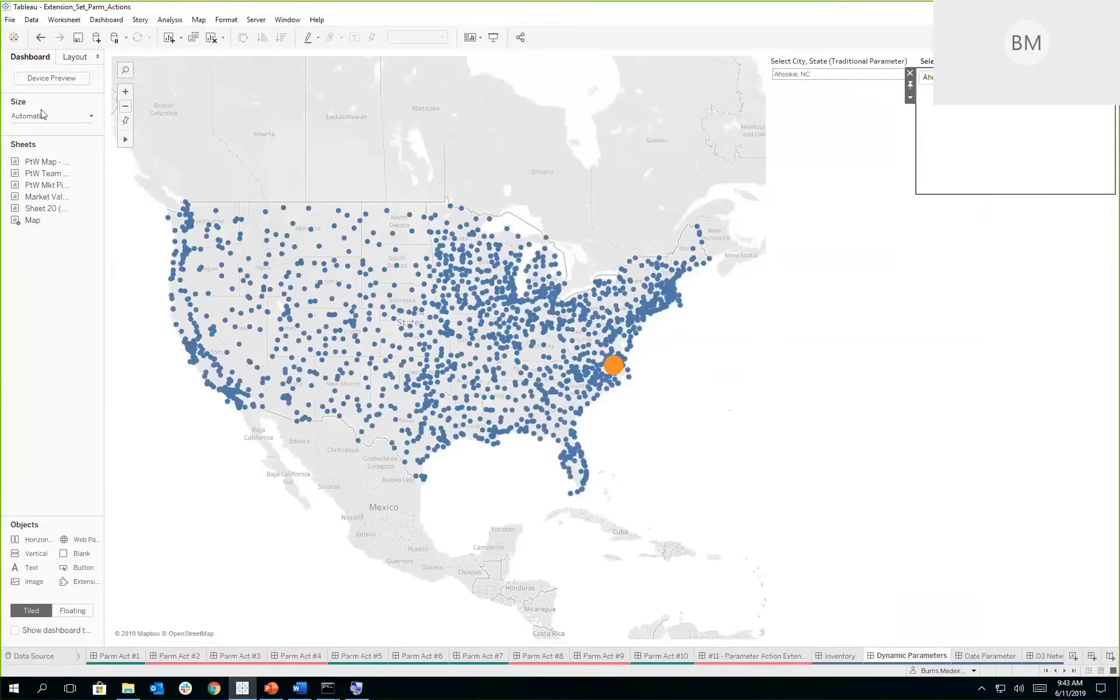
- Refresh the US Cities data source in Tableau and reload the dynamic parameter extension
{"action": "left_click", "coordinate": [31, 19]}
{"action": "mouse_move", "coordinate": [106, 182]}
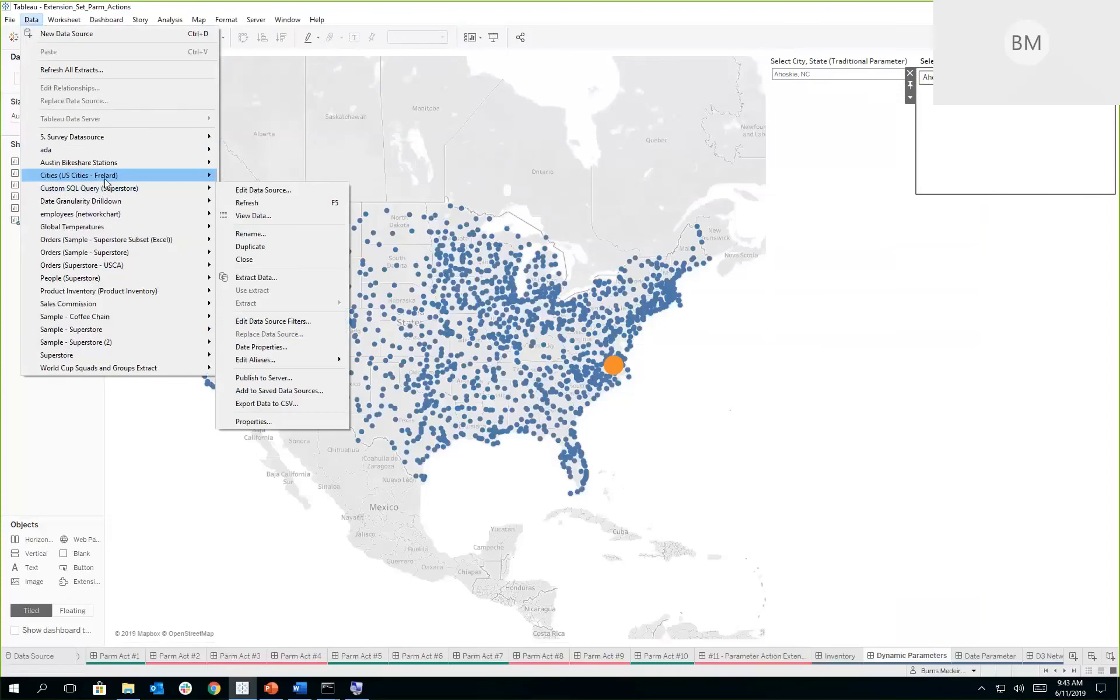
{"action": "left_click", "coordinate": [265, 199]}
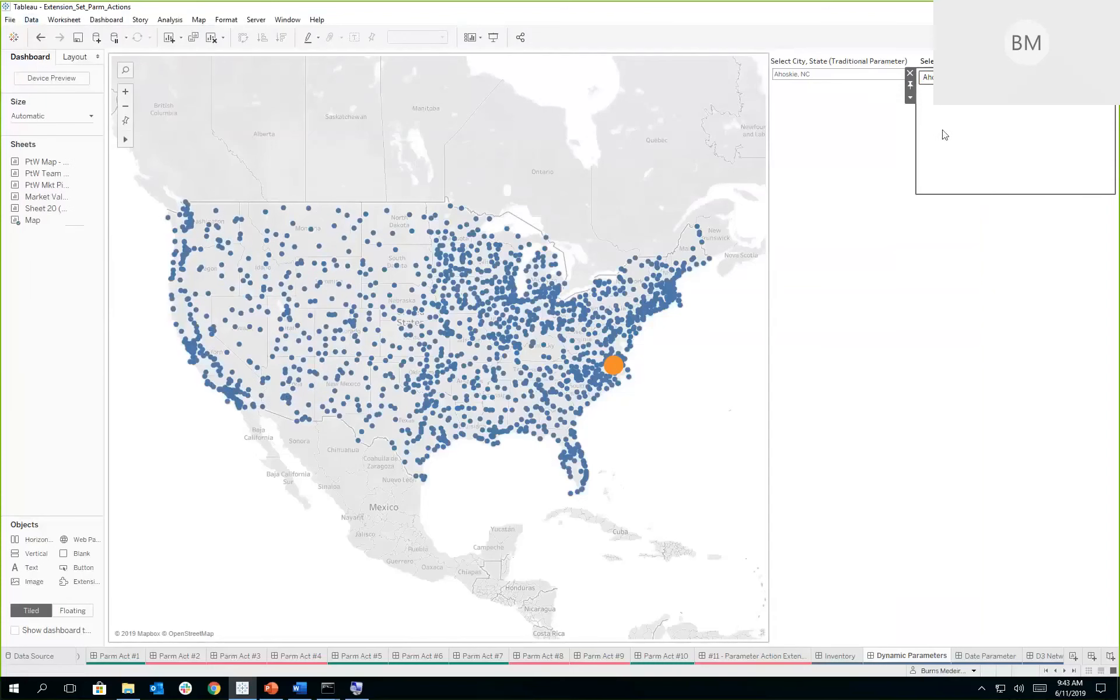
{"action": "left_click", "coordinate": [911, 98]}
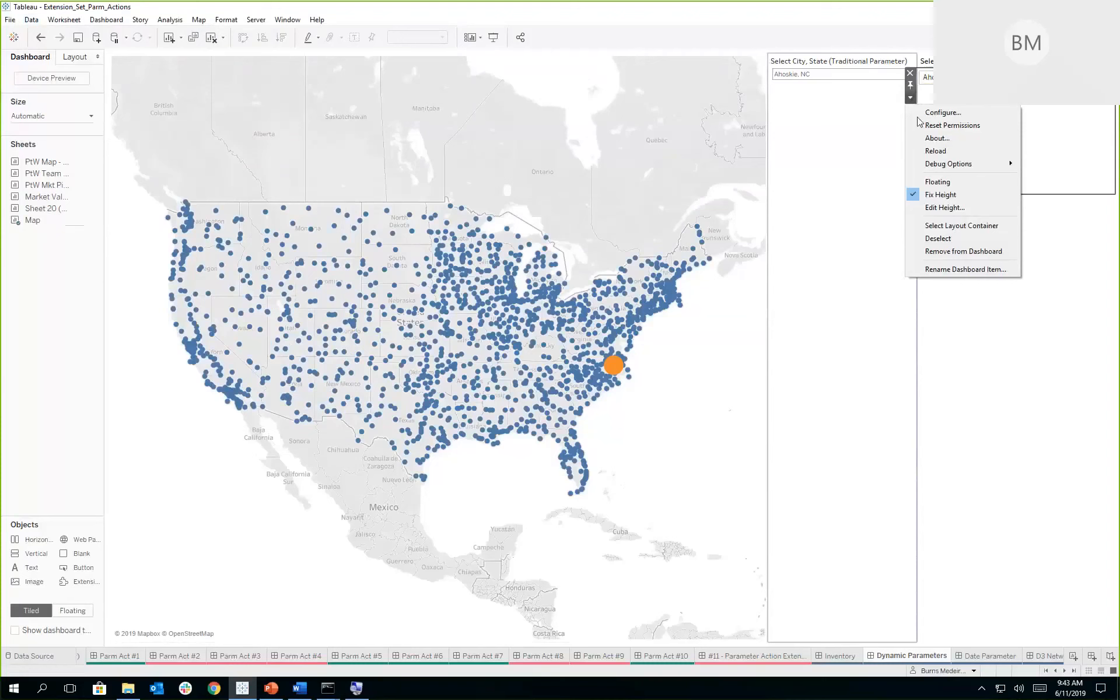
{"action": "left_click", "coordinate": [935, 151]}
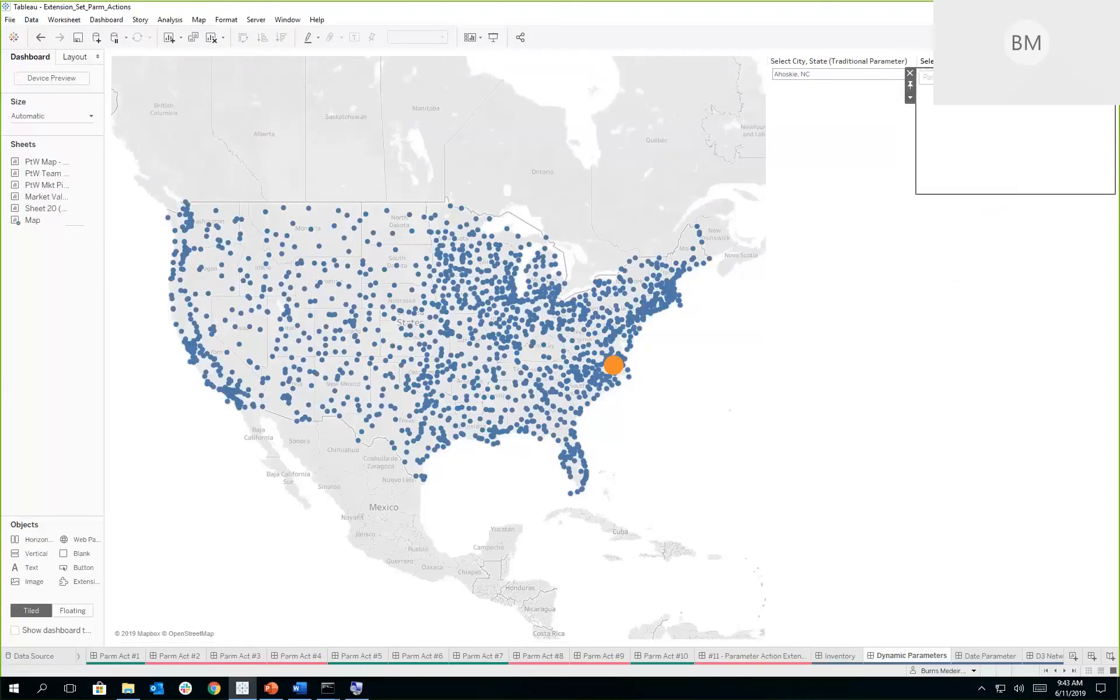
- Choose Aberdeen, MD in the extension's city list to highlight it on the map
{"action": "left_click", "coordinate": [1015, 77]}
{"action": "left_click", "coordinate": [1016, 77]}
{"action": "left_click", "coordinate": [1015, 77]}
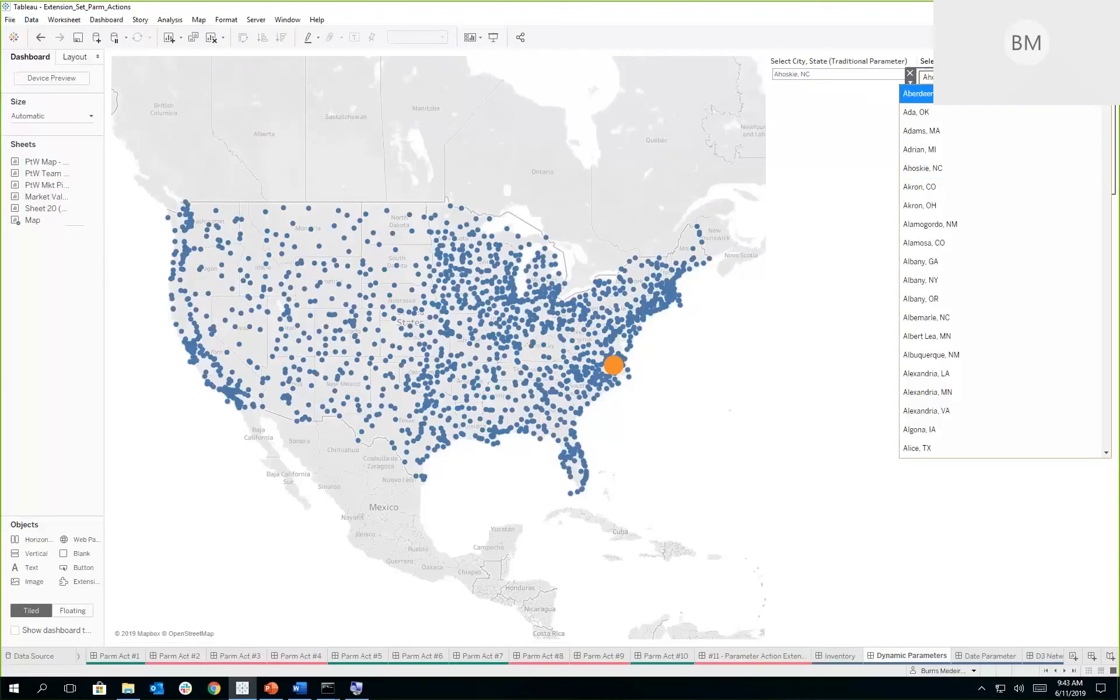
{"action": "left_click", "coordinate": [1003, 94]}
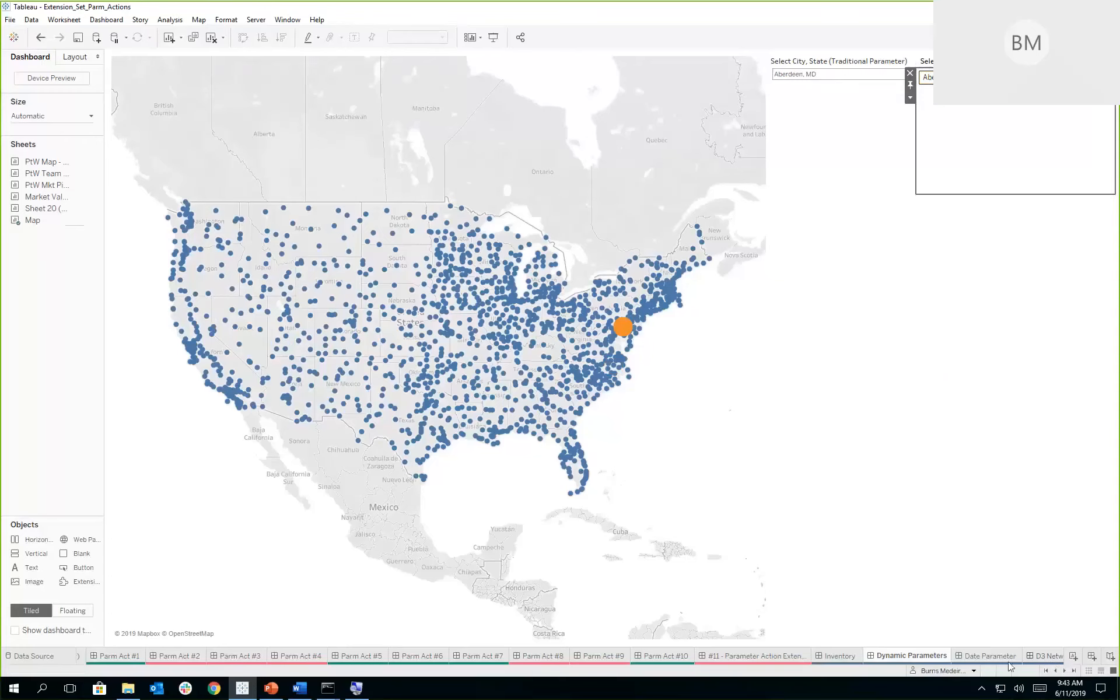
- Open the Date Parameter dashboard and configure its extension with () as the Anchor Date parameter's default value
{"action": "left_click", "coordinate": [989, 655]}
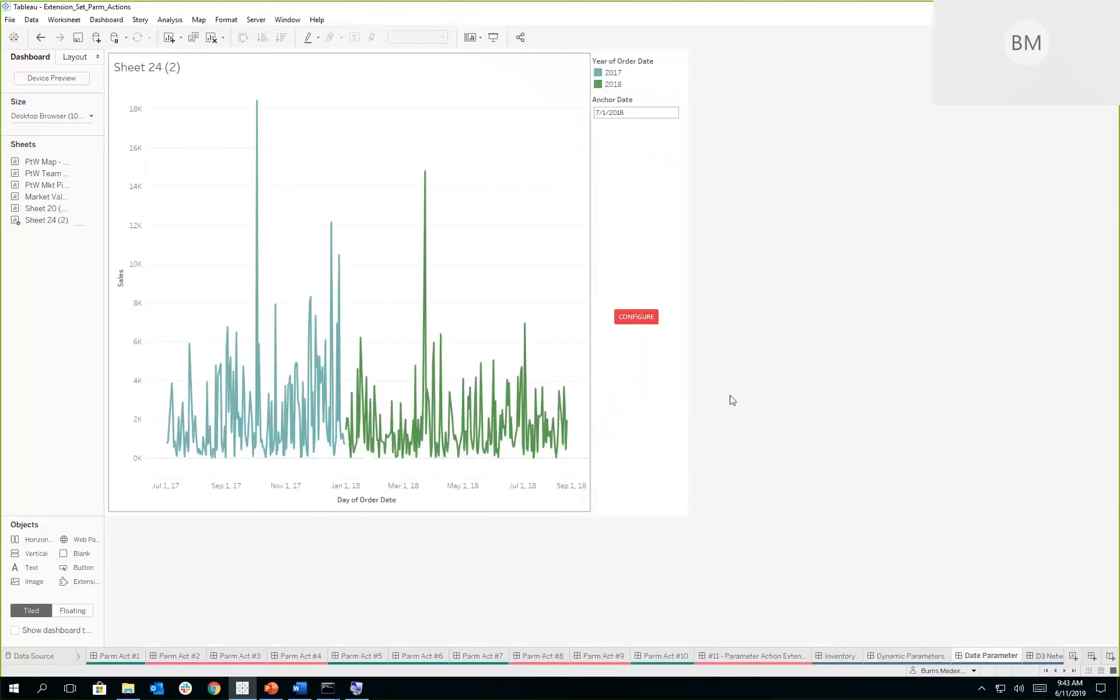
{"action": "left_click", "coordinate": [639, 319]}
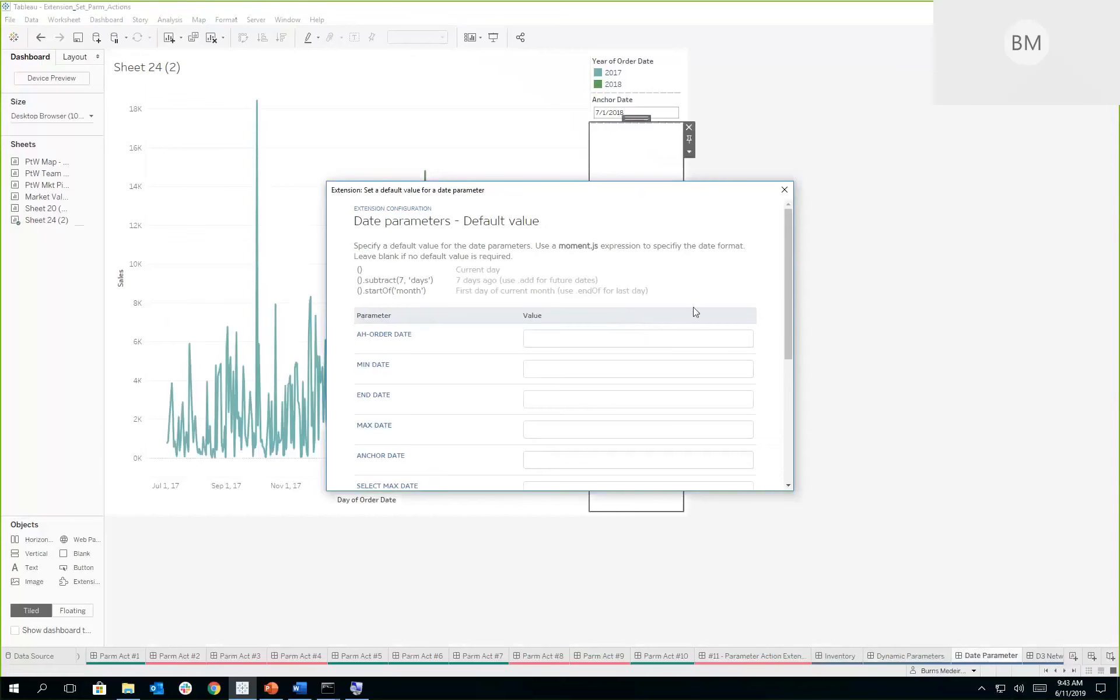
{"action": "left_click_drag", "start_coordinate": [789, 236], "coordinate": [790, 272]}
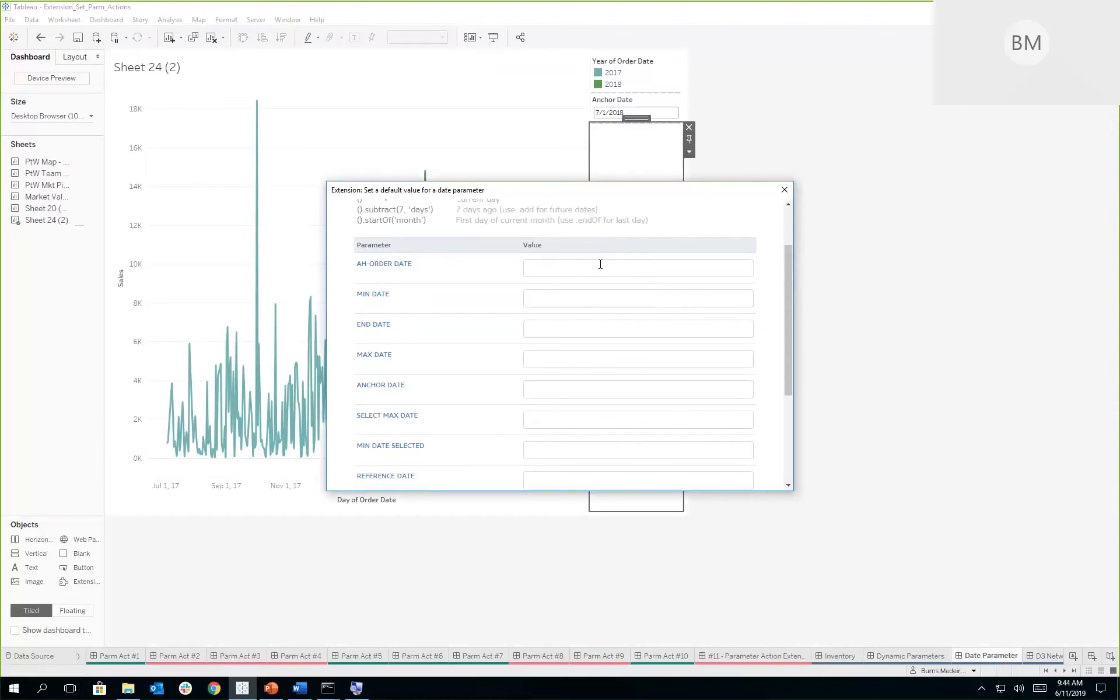
{"action": "left_click", "coordinate": [583, 388]}
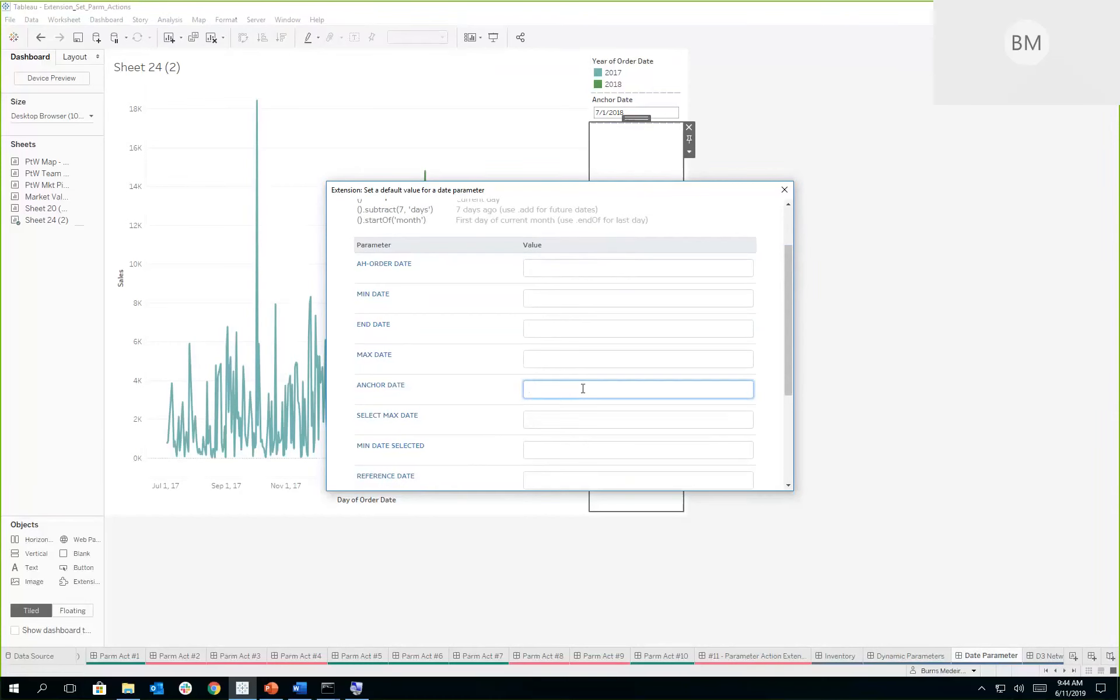
{"action": "scroll", "coordinate": [703, 326], "scroll_direction": "up", "scroll_amount": 2}
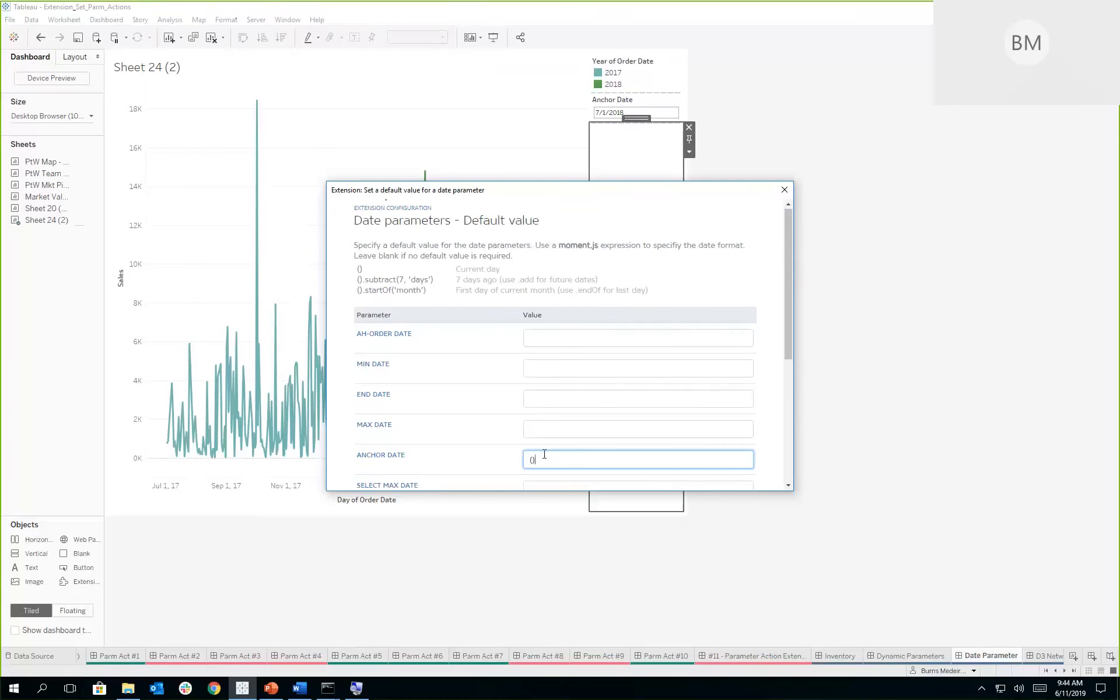
{"action": "left_click_drag", "start_coordinate": [790, 337], "coordinate": [790, 468]}
{"action": "left_click", "coordinate": [703, 443]}
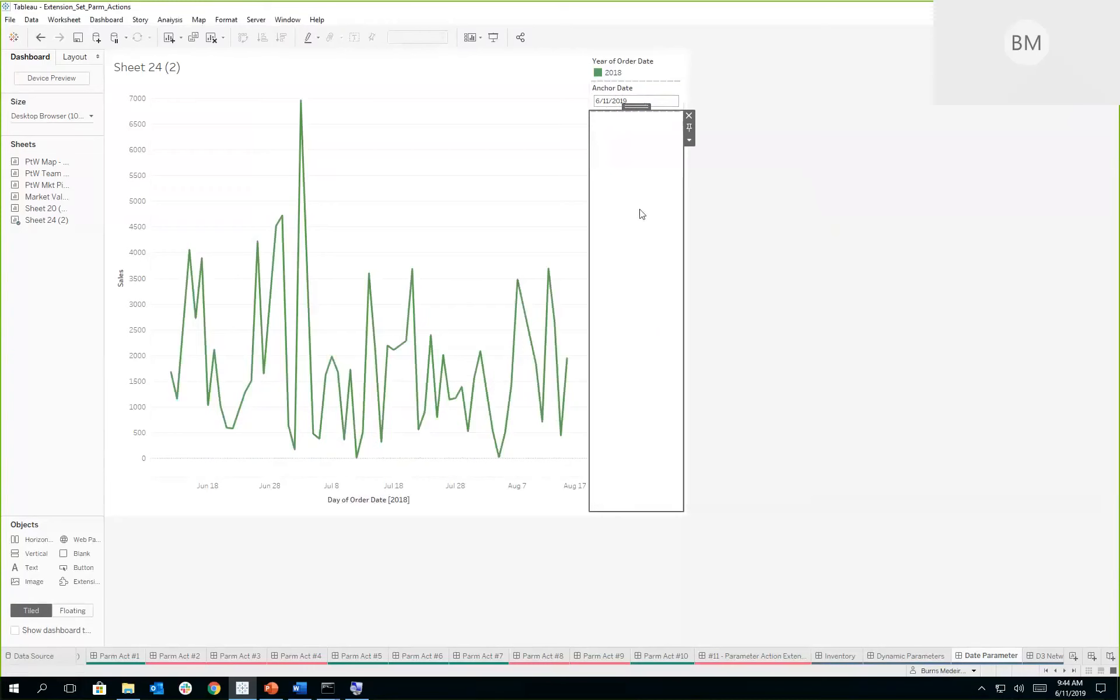
{"action": "left_click", "coordinate": [831, 368]}
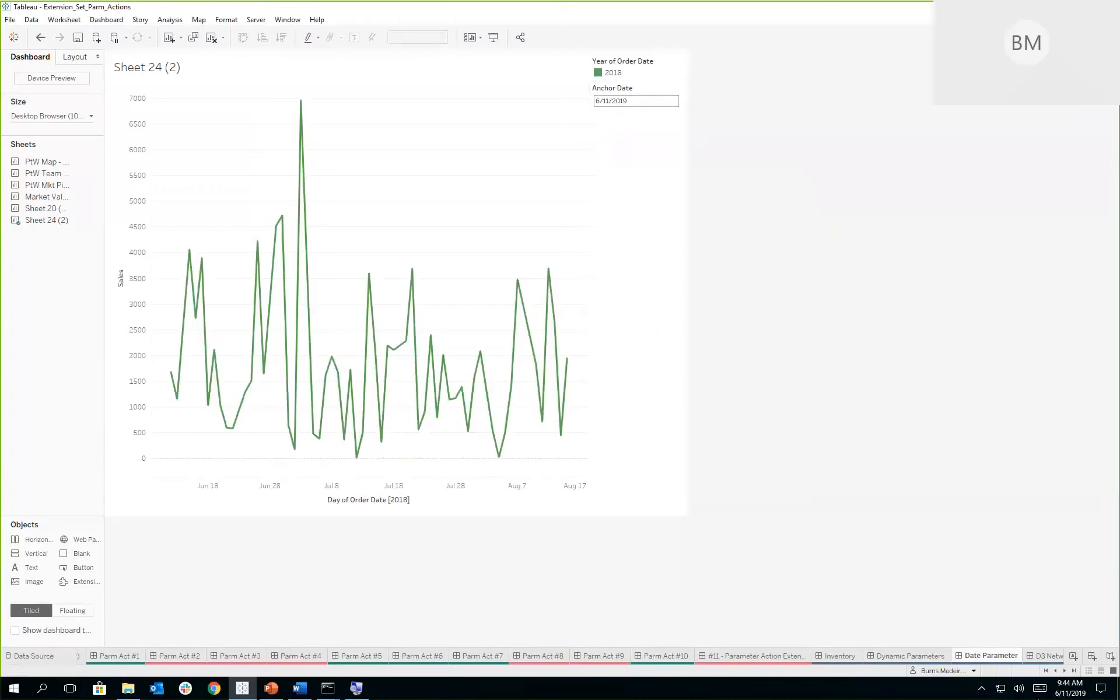
- Open the D3 Network Diagram dashboard and reload its blank network diagram extension
{"action": "left_click", "coordinate": [1065, 670]}
{"action": "left_click", "coordinate": [1064, 671]}
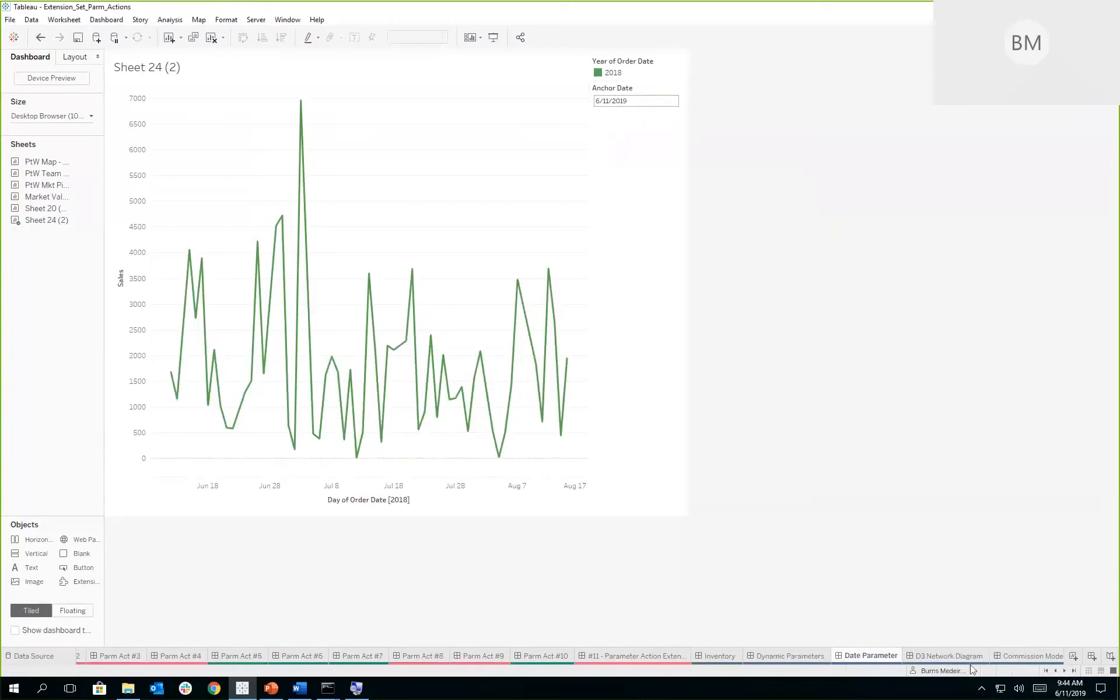
{"action": "left_click", "coordinate": [942, 654]}
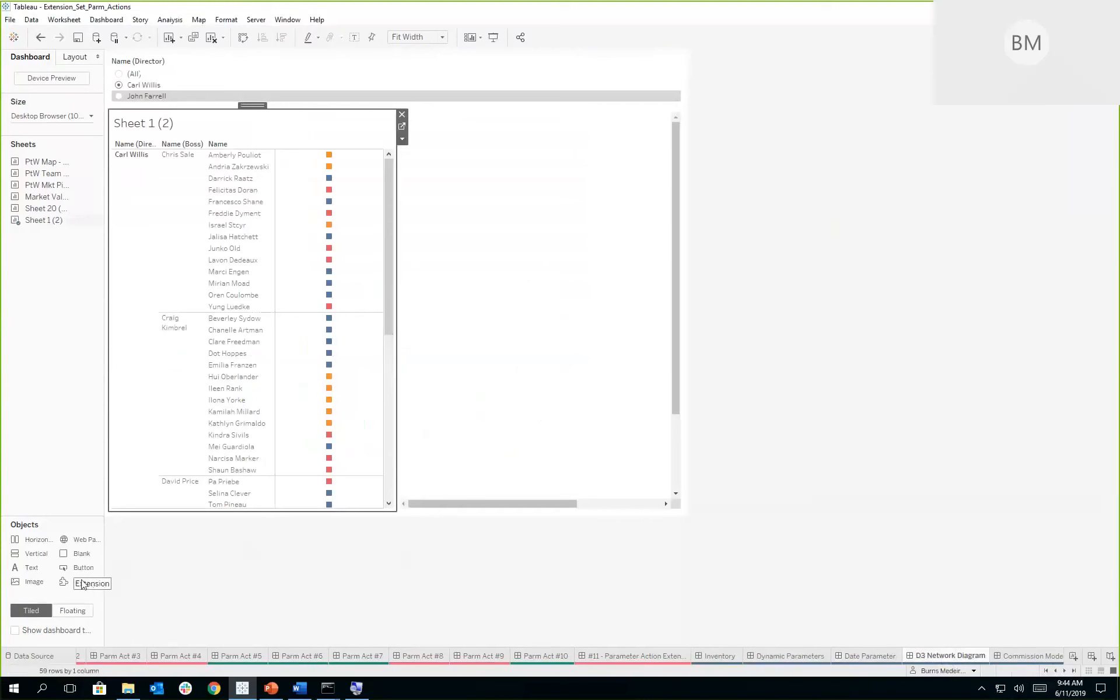
{"action": "left_click", "coordinate": [504, 281]}
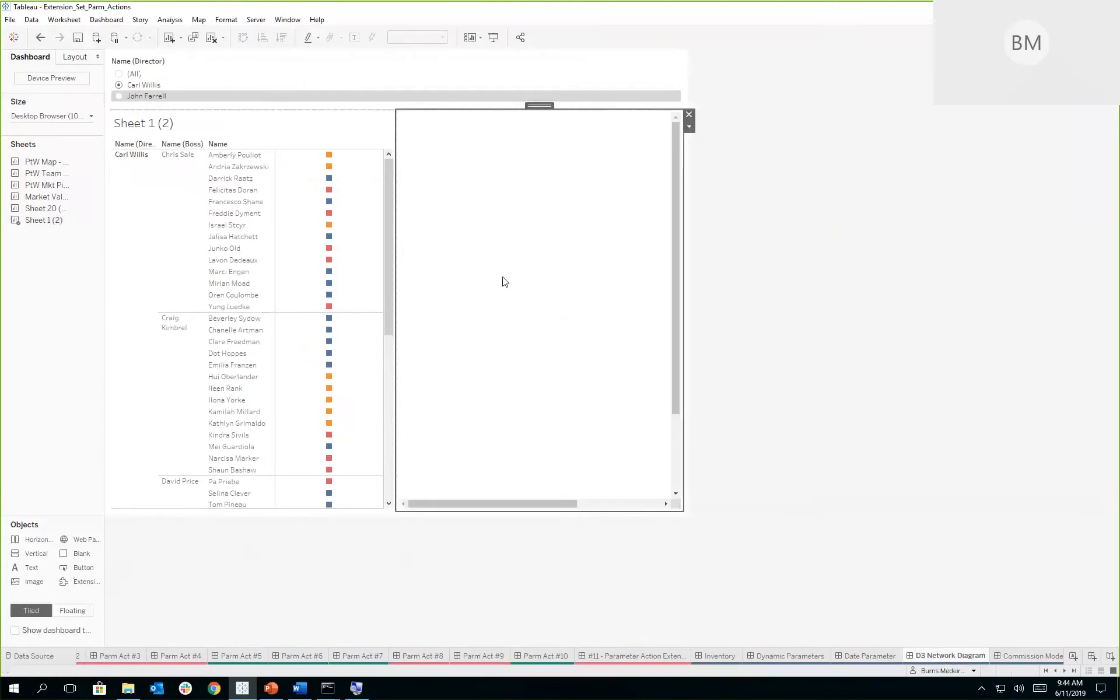
{"action": "left_click", "coordinate": [689, 126]}
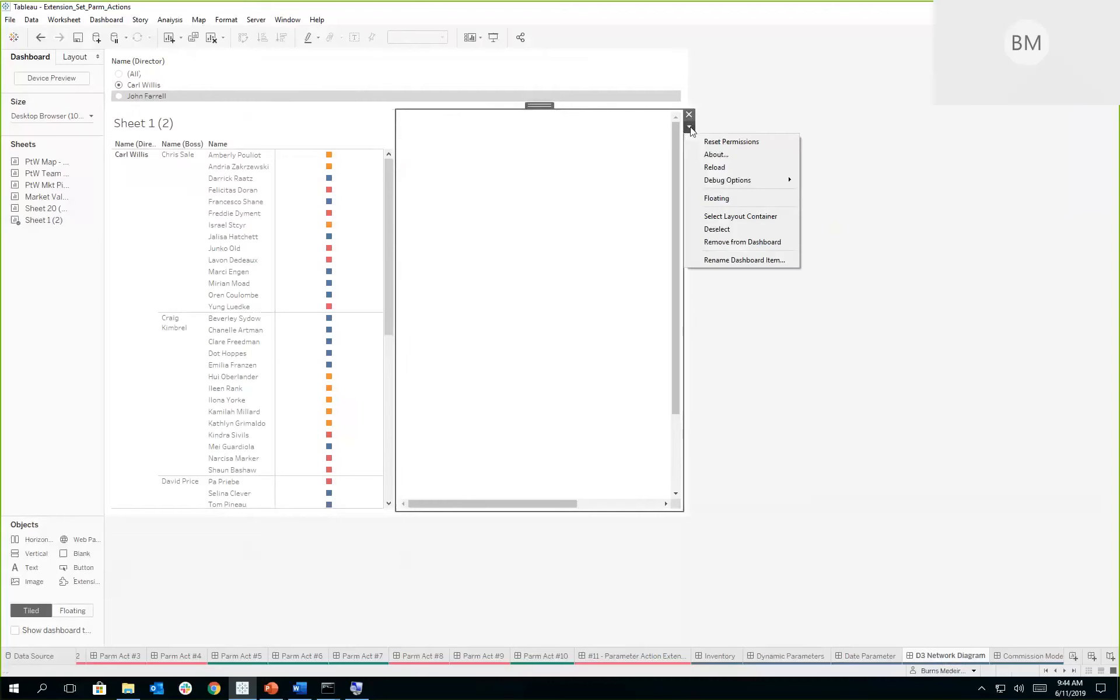
{"action": "left_click", "coordinate": [714, 168]}
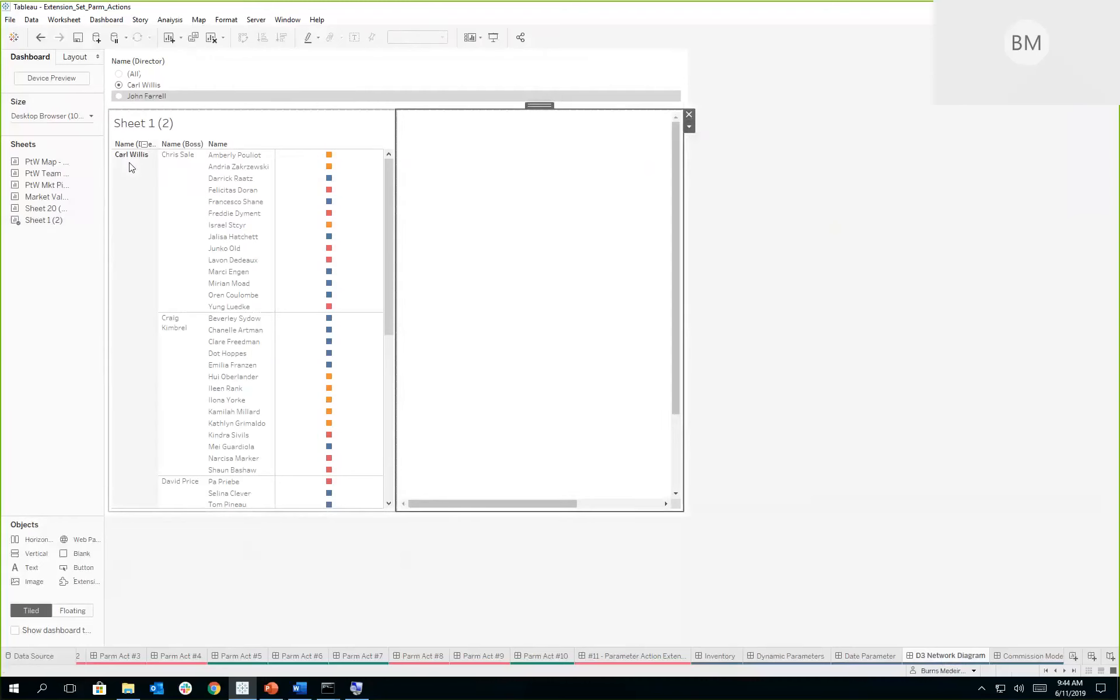
- Change the D3 Network Diagram dashboard's size from fixed to Automatic
{"action": "left_click", "coordinate": [80, 119]}
{"action": "left_click", "coordinate": [74, 139]}
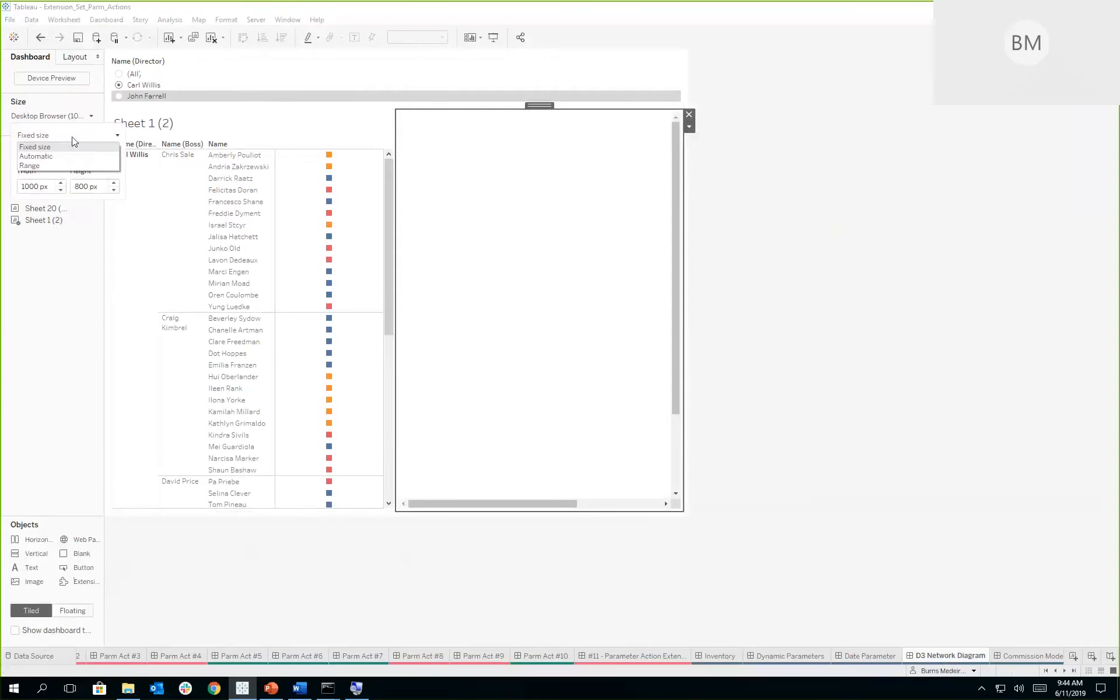
{"action": "left_click", "coordinate": [68, 156]}
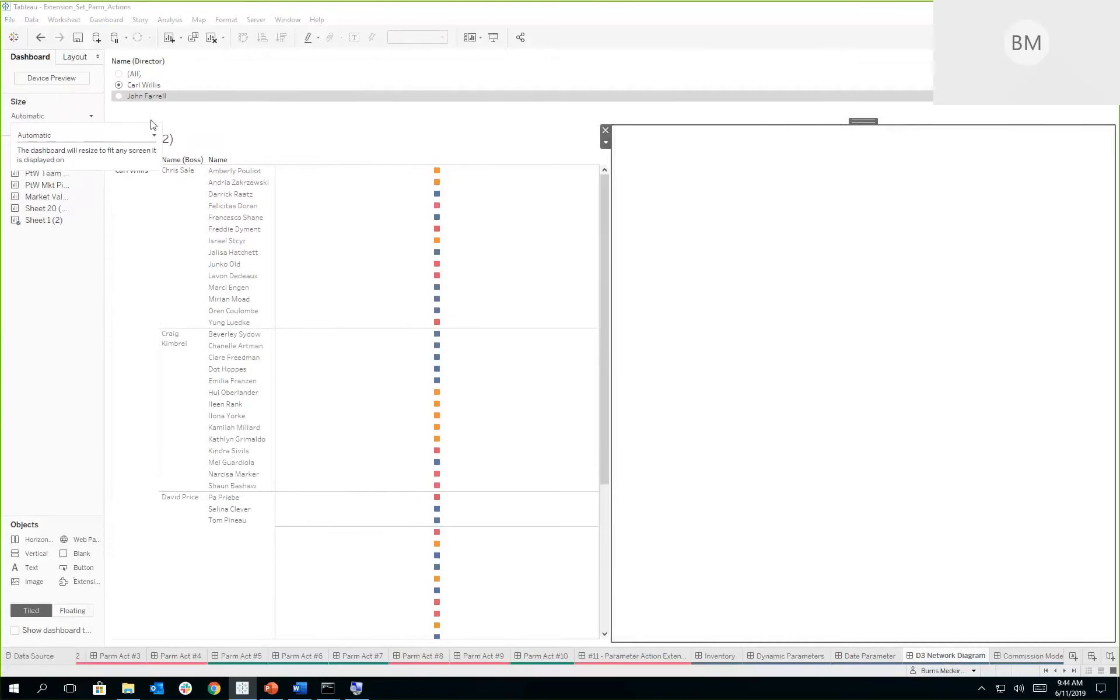
- Select the first boss's group in Sheet 1 (2) and pull that group's nodes around in the network diagram
{"action": "left_click", "coordinate": [173, 217]}
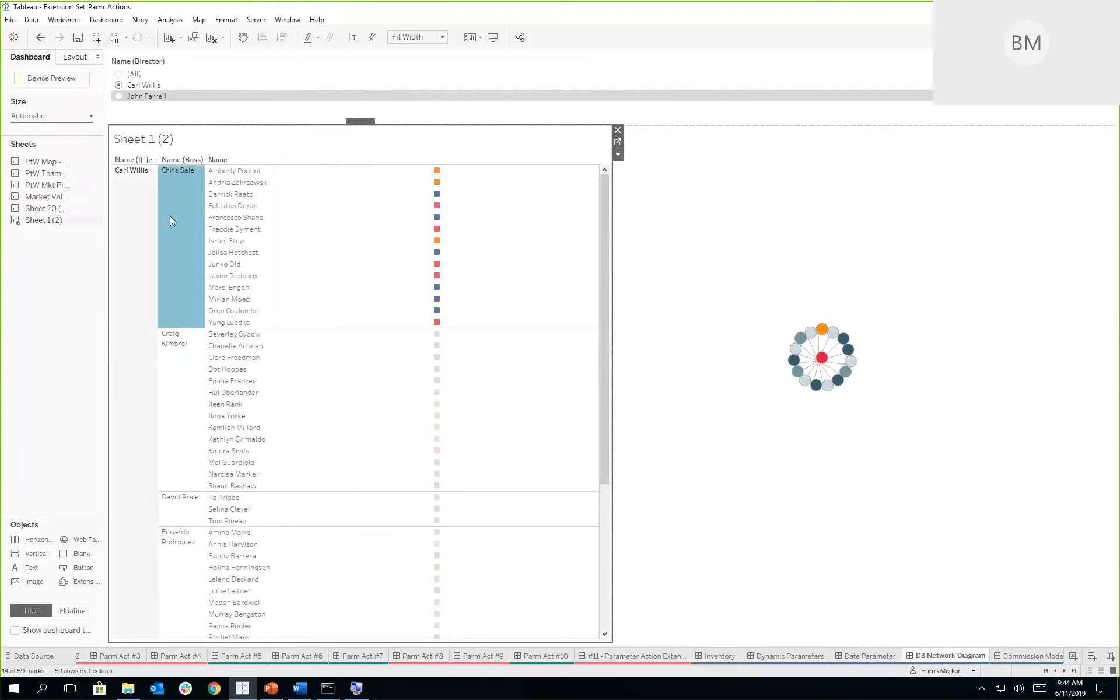
{"action": "mouse_move", "coordinate": [170, 216]}
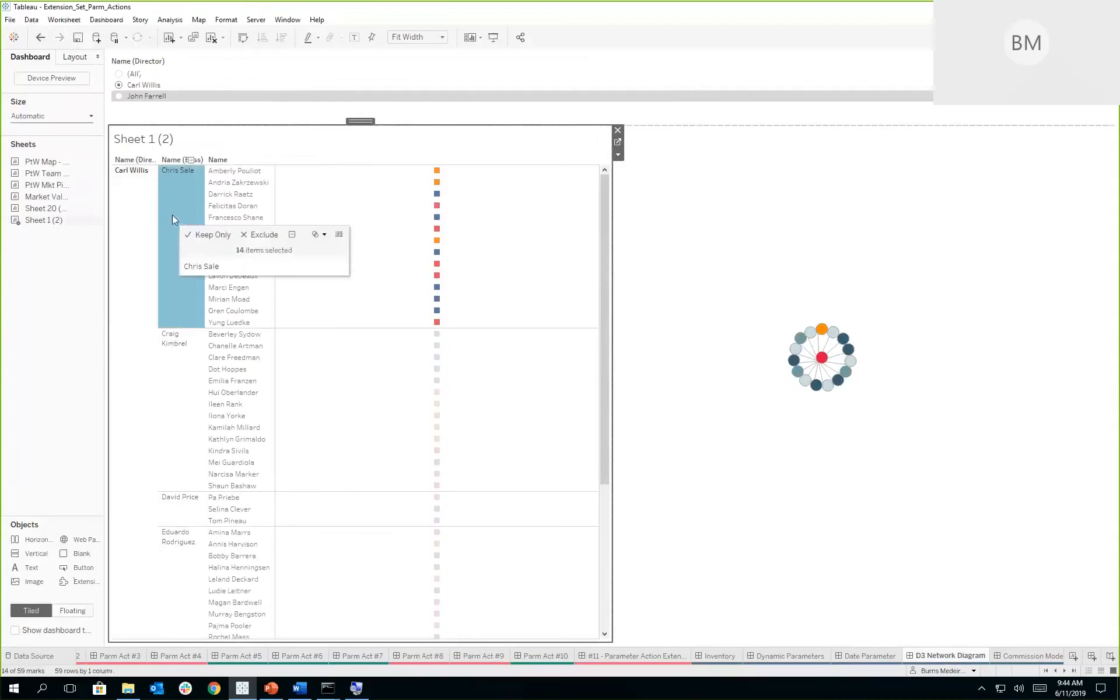
{"action": "mouse_move", "coordinate": [823, 359]}
{"action": "left_click_drag", "start_coordinate": [823, 358], "coordinate": [767, 459]}
{"action": "left_click_drag", "start_coordinate": [803, 397], "coordinate": [769, 429]}
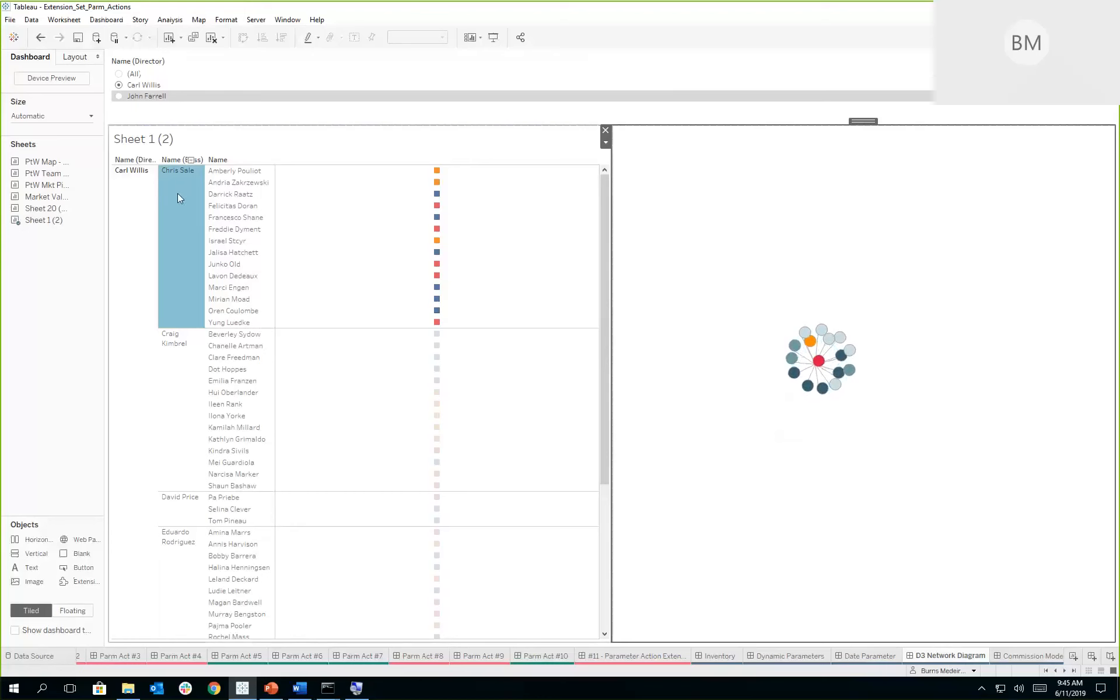
- Filter the dashboard to the last director listed and inspect the employee nodes in the network diagram
{"action": "left_click", "coordinate": [120, 96]}
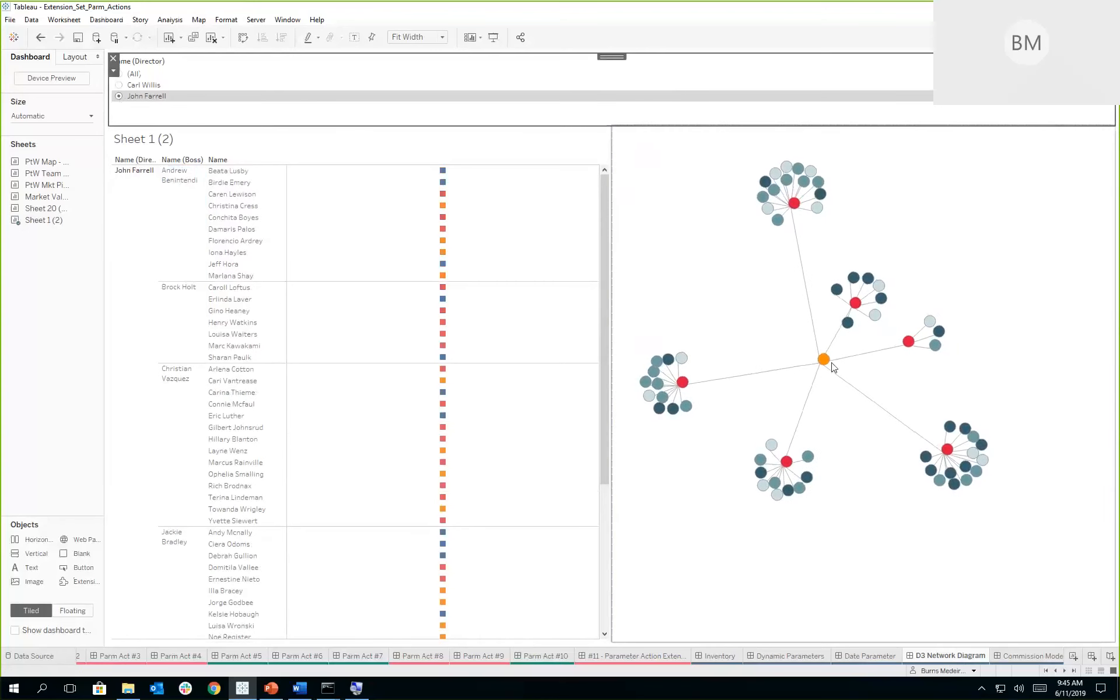
{"action": "mouse_move", "coordinate": [851, 305]}
{"action": "mouse_move", "coordinate": [887, 298]}
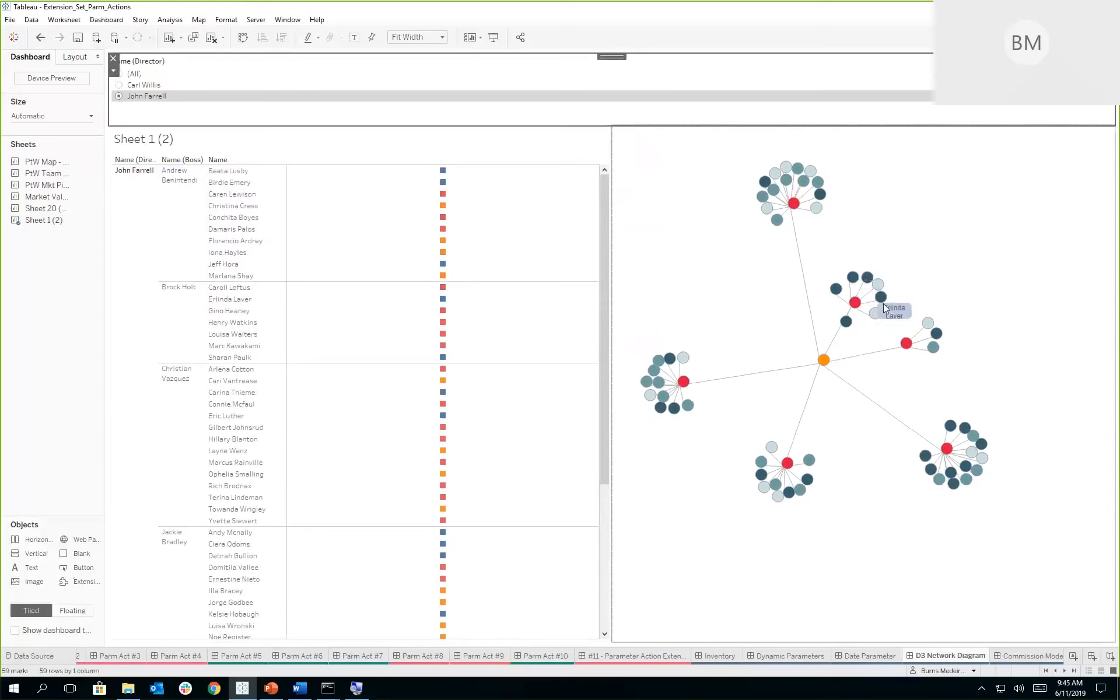
{"action": "mouse_move", "coordinate": [847, 325]}
{"action": "left_click", "coordinate": [859, 525]}
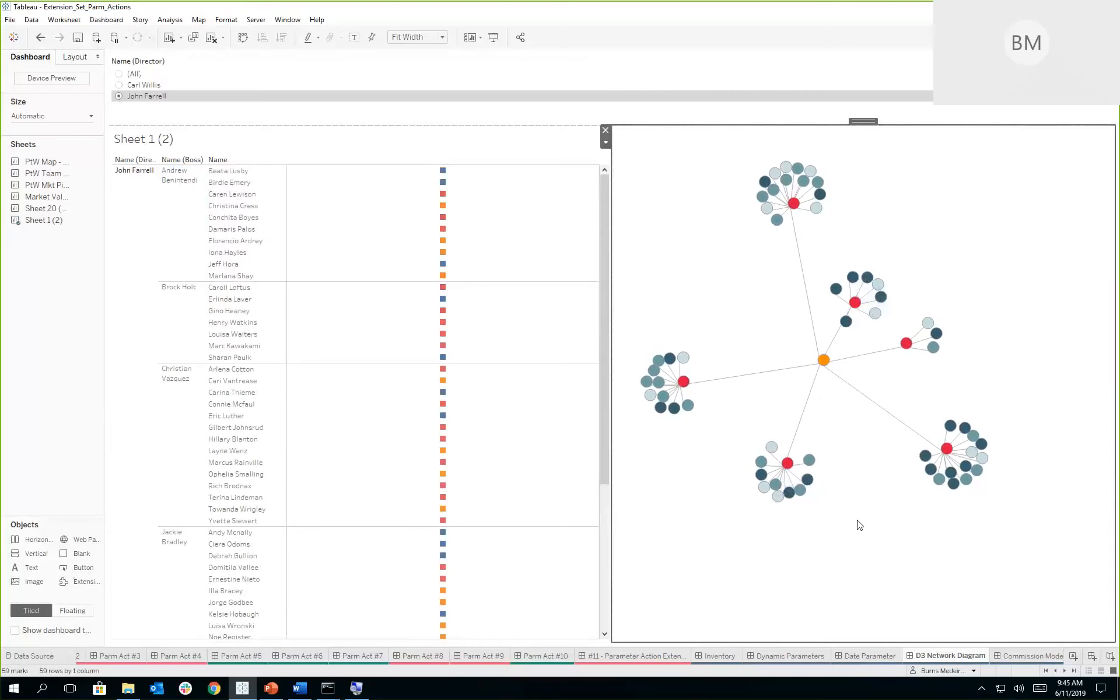
- Open the Commission Model dashboard and set the new quota to 300000
{"action": "left_click", "coordinate": [1025, 655]}
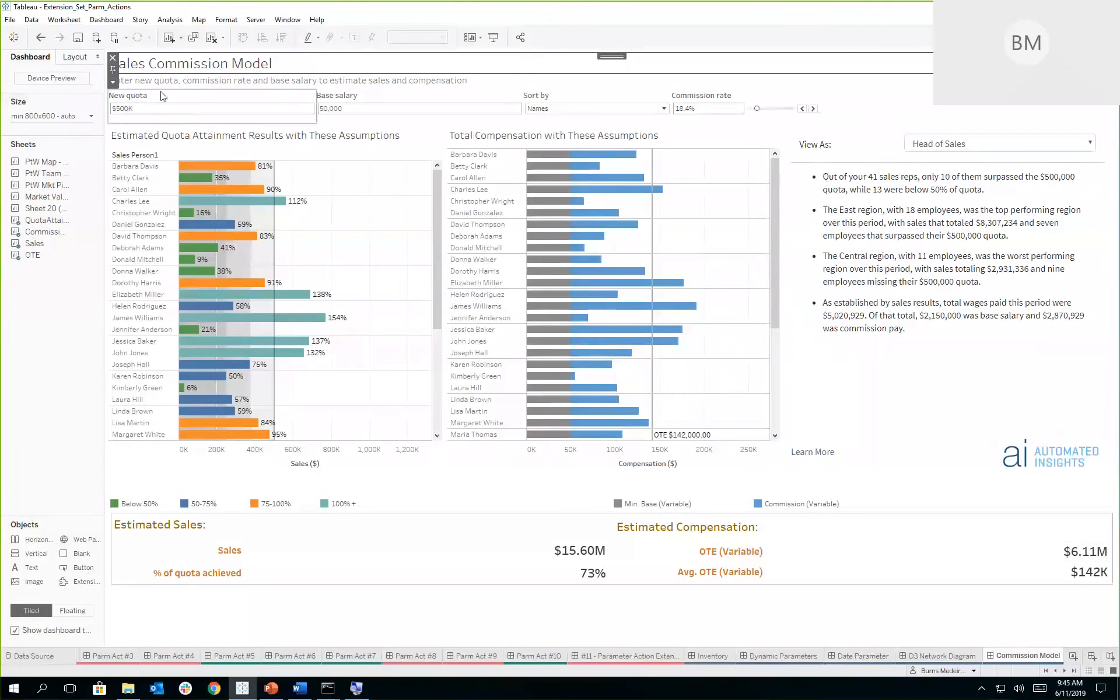
{"action": "left_click", "coordinate": [146, 109]}
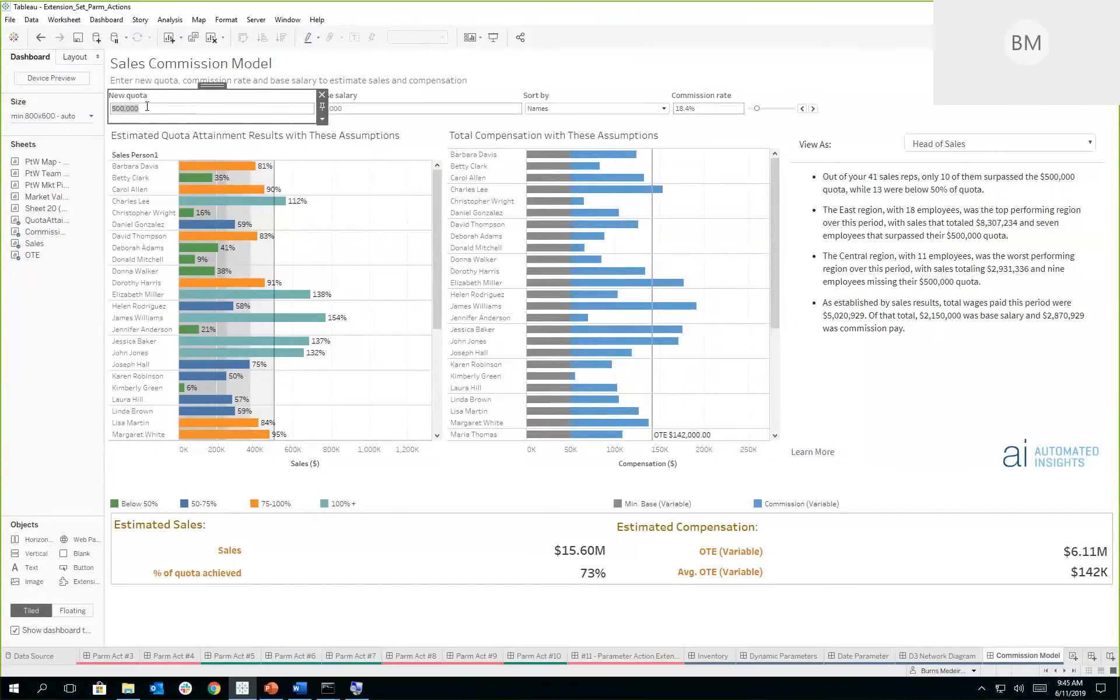
{"action": "type", "text": "300000"}
{"action": "key", "text": "Return"}
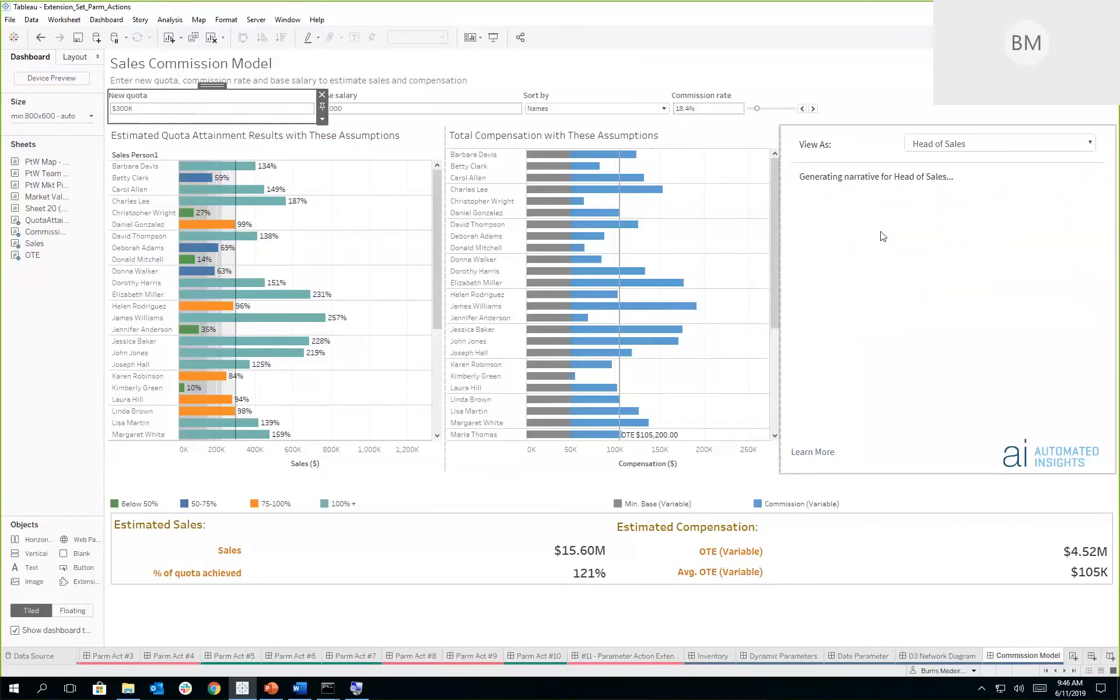
- Show the Automated Insights narrative from the Regional Manager's view
{"action": "left_click", "coordinate": [964, 144]}
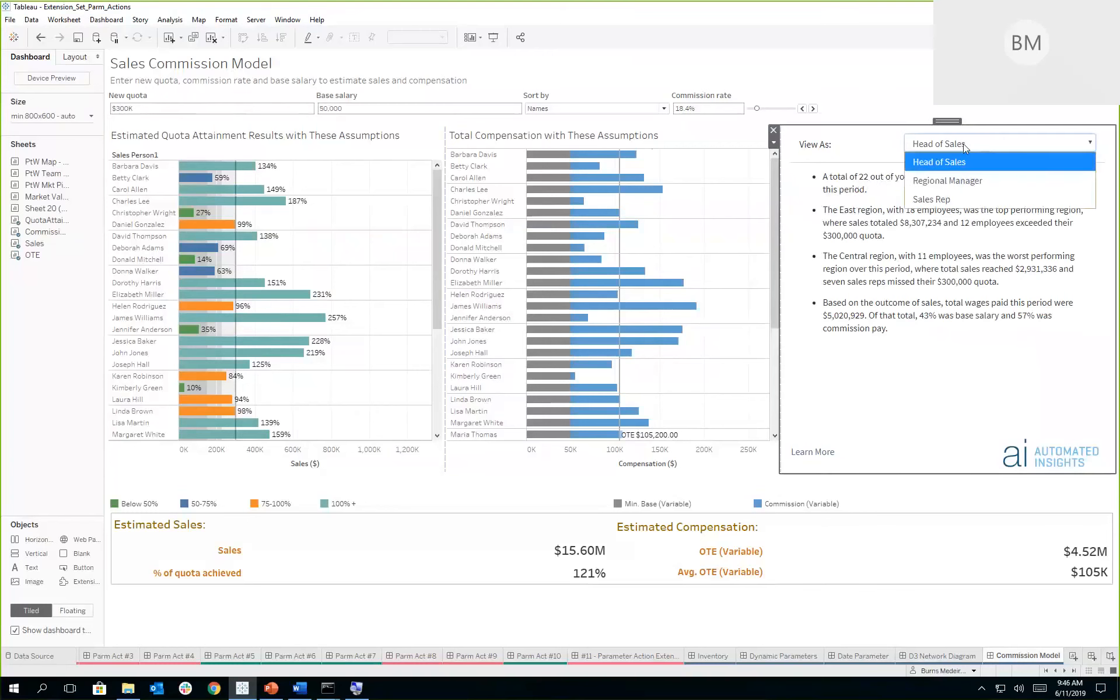
{"action": "left_click", "coordinate": [964, 180]}
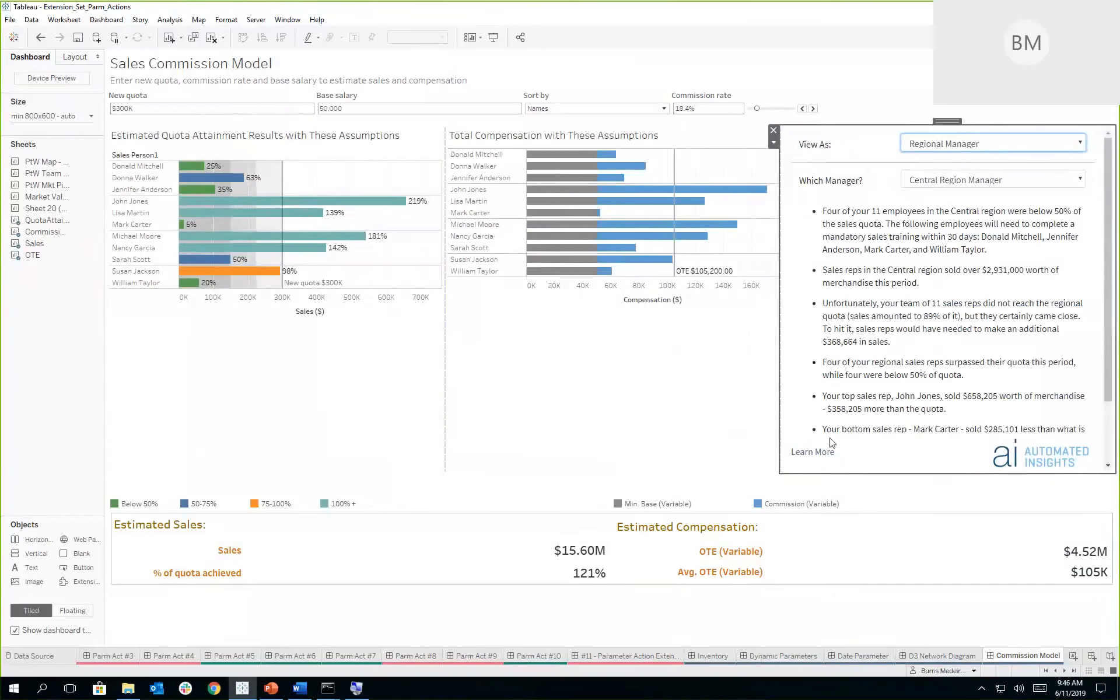
{"action": "left_click", "coordinate": [1064, 671]}
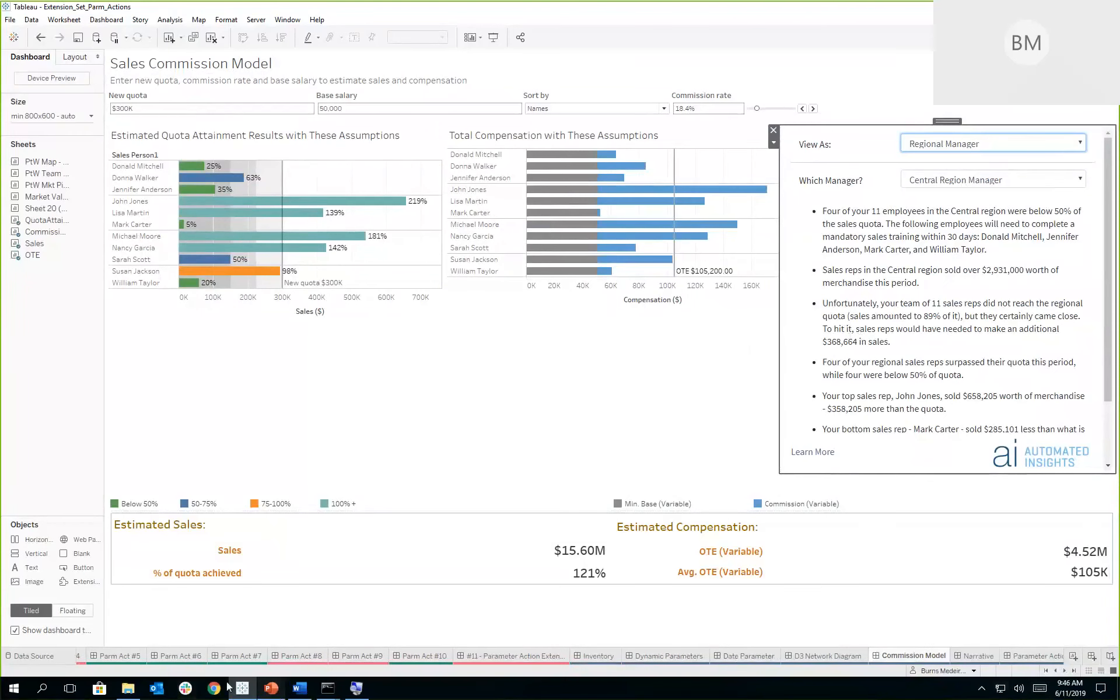
- Switch to the PowerPoint presentation and start the slide show from slide 31, Security
{"action": "left_click", "coordinate": [271, 688]}
{"action": "left_click", "coordinate": [102, 559]}
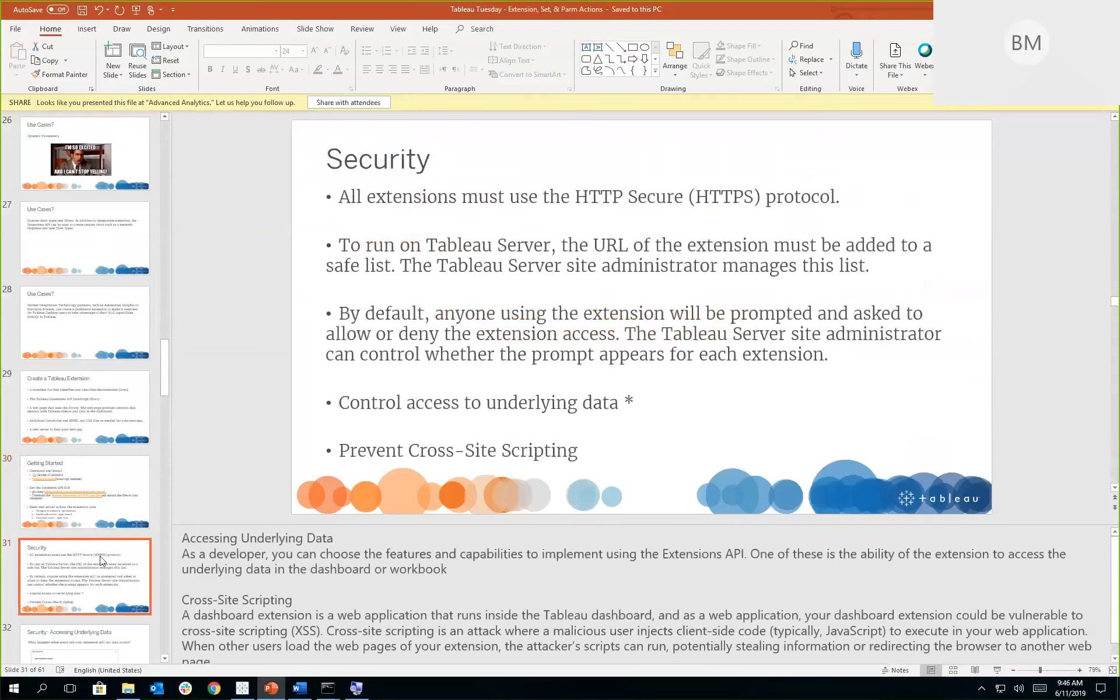
{"action": "left_click", "coordinate": [996, 671]}
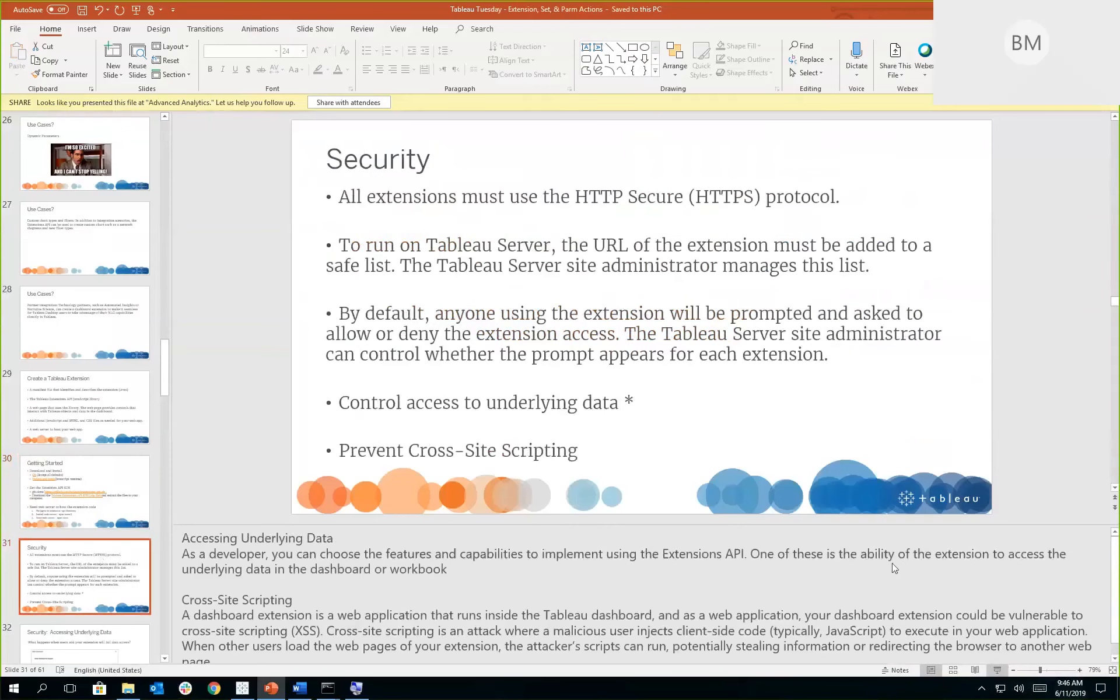